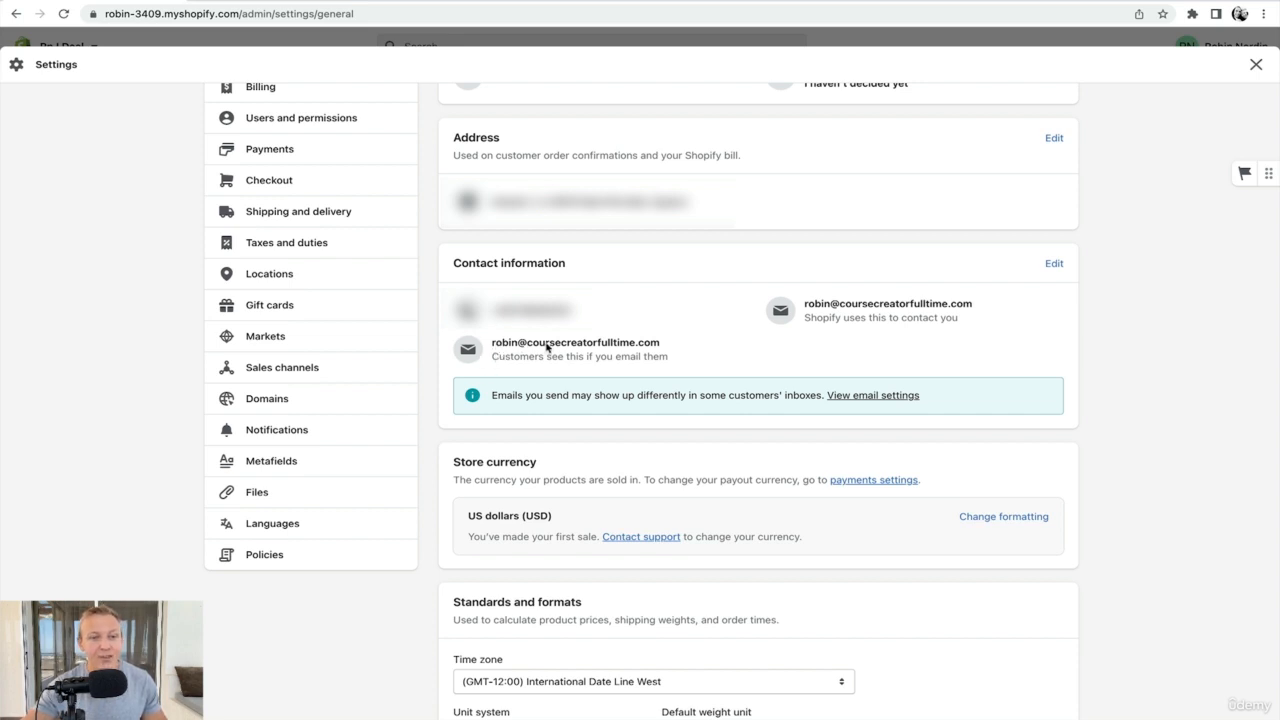
Open the rnjdeal.com domain's settings and copy the domain email address that forwards to the owner's inbox
click(278, 401)
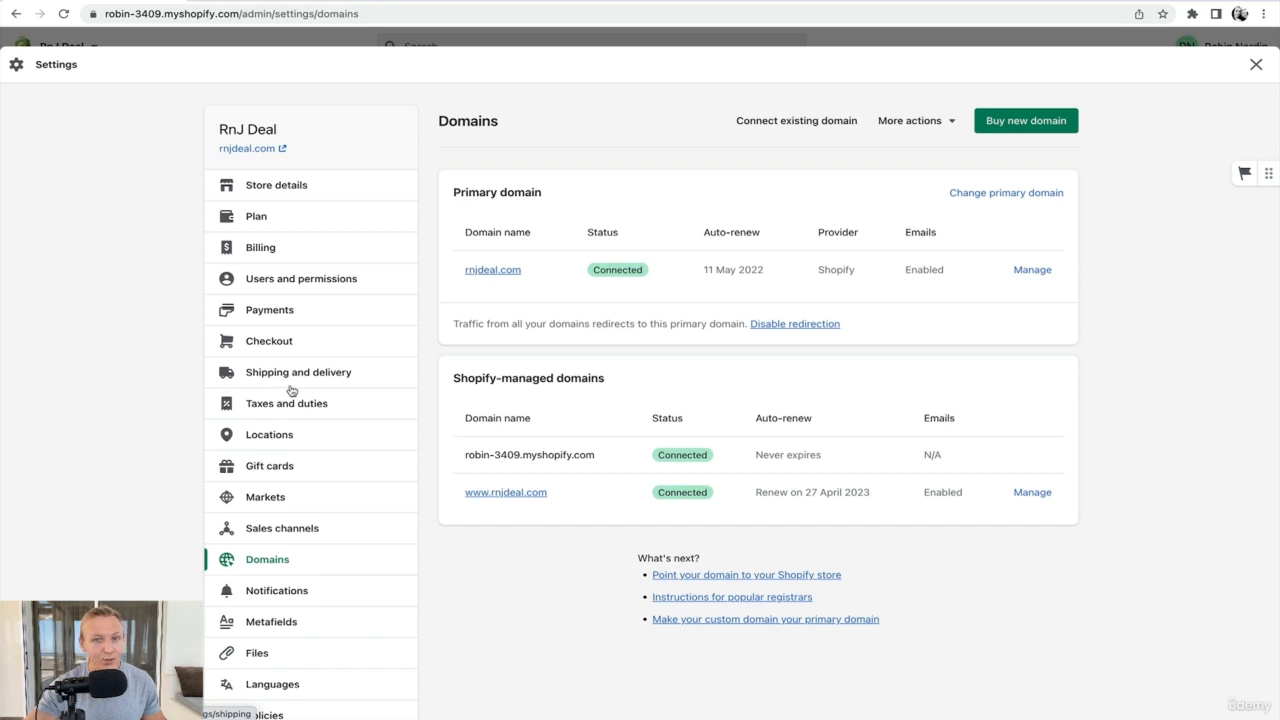
click(489, 271)
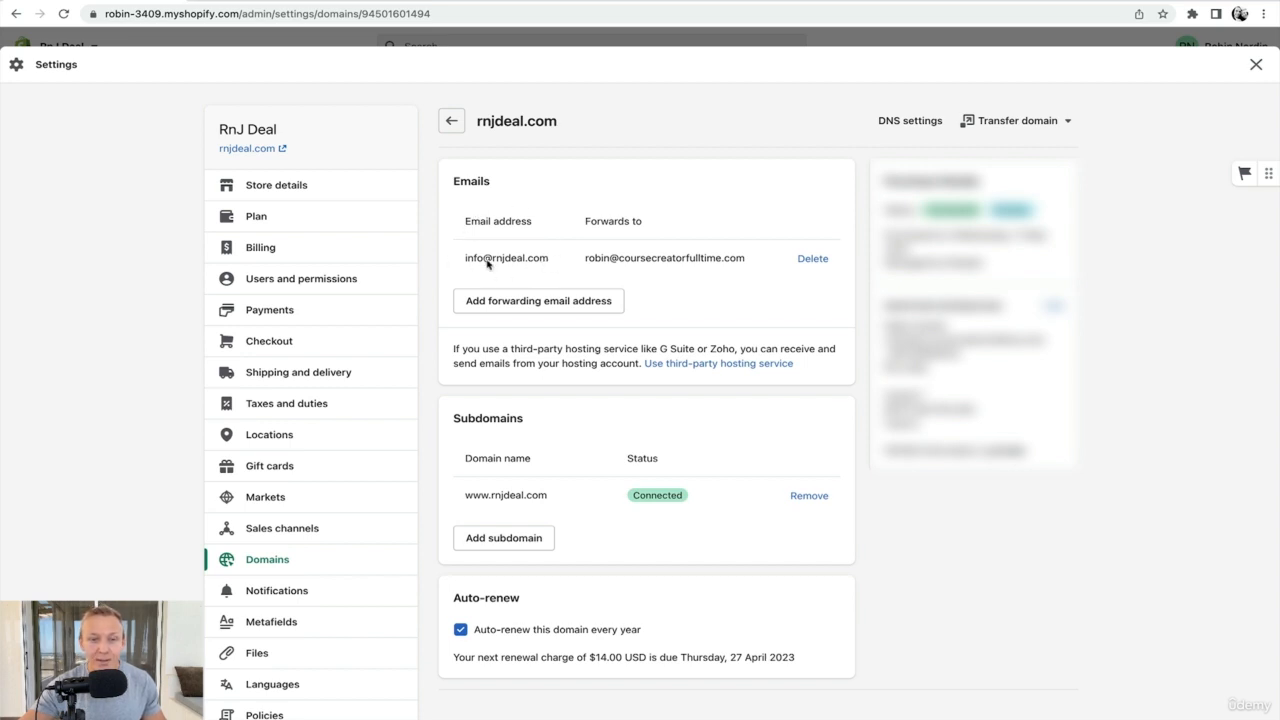
drag(584, 257, 740, 258)
click(747, 262)
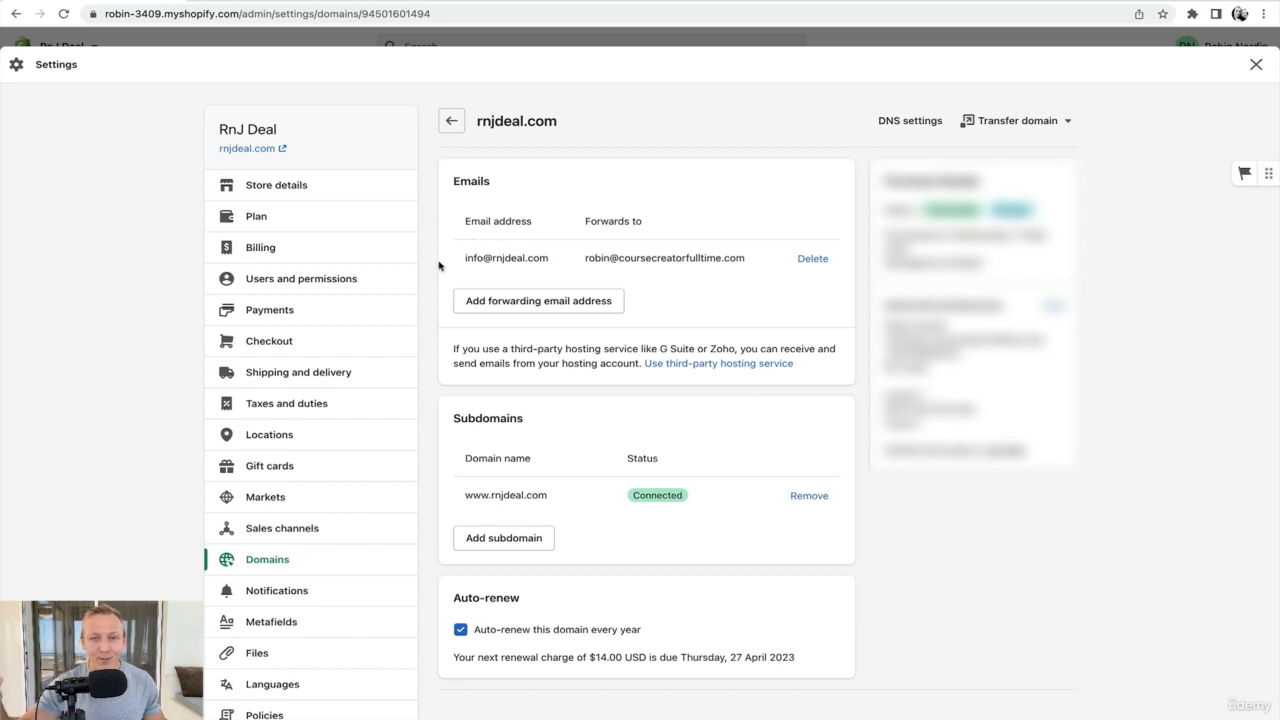
drag(549, 258, 470, 260)
key(super+c)
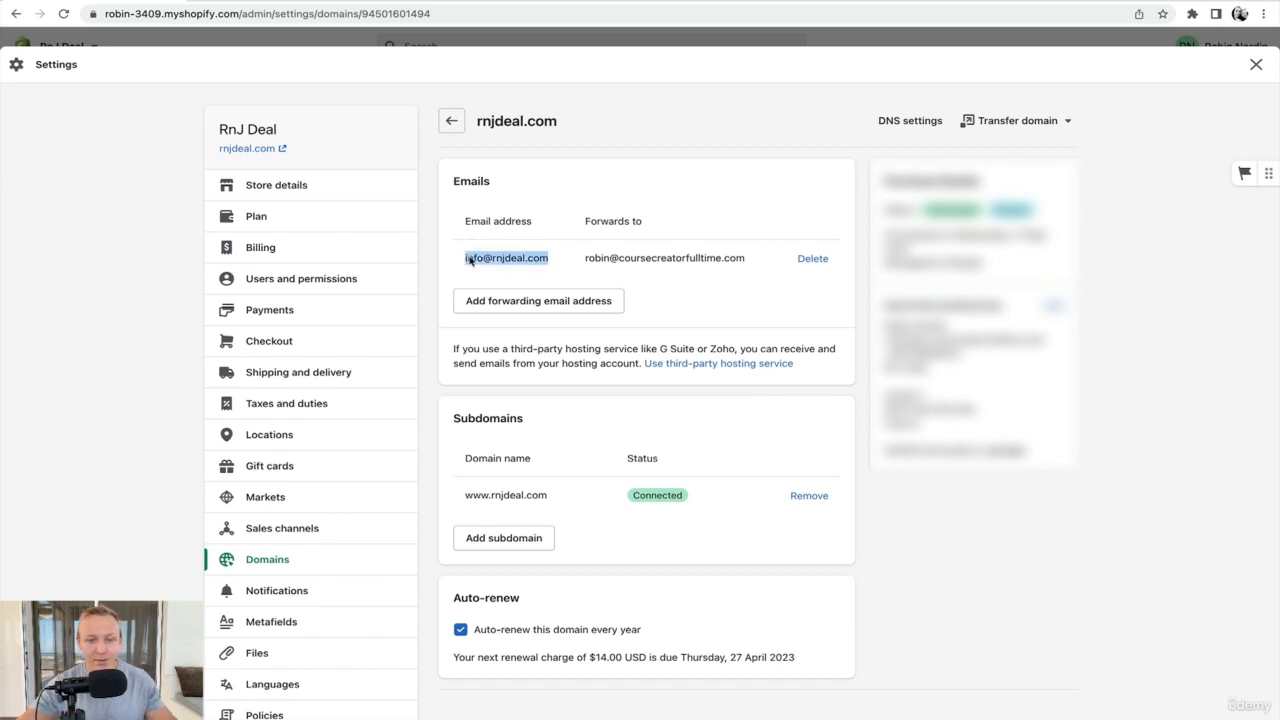
Replace the sender email in the store's contact information with the copied domain email address and save the change
click(305, 187)
click(1056, 388)
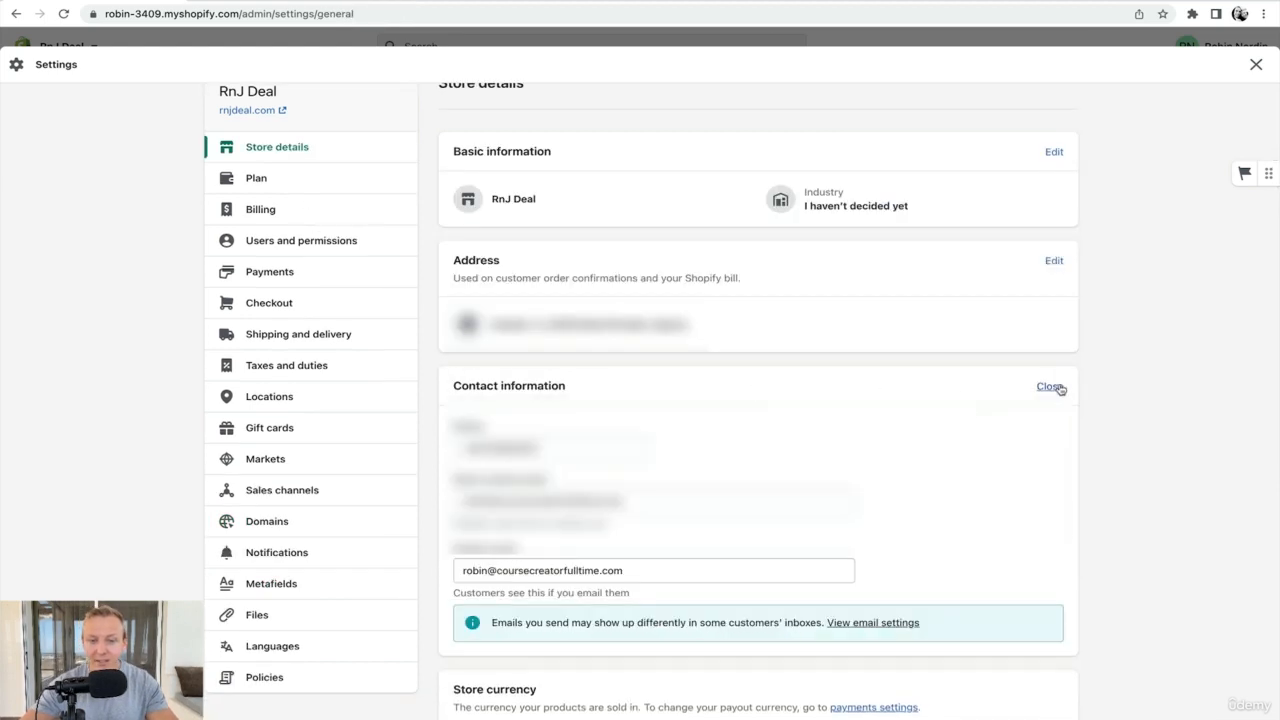
scroll(617, 577, down, 2)
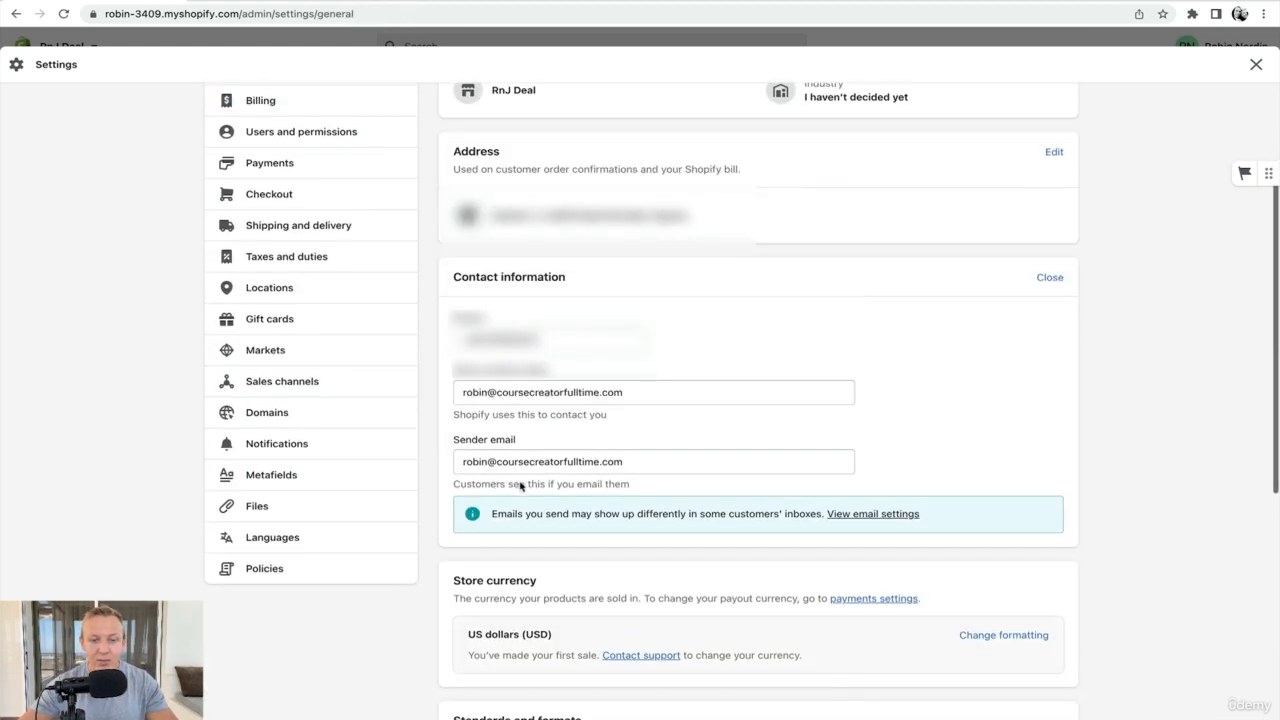
click(626, 461)
drag(626, 461, 391, 459)
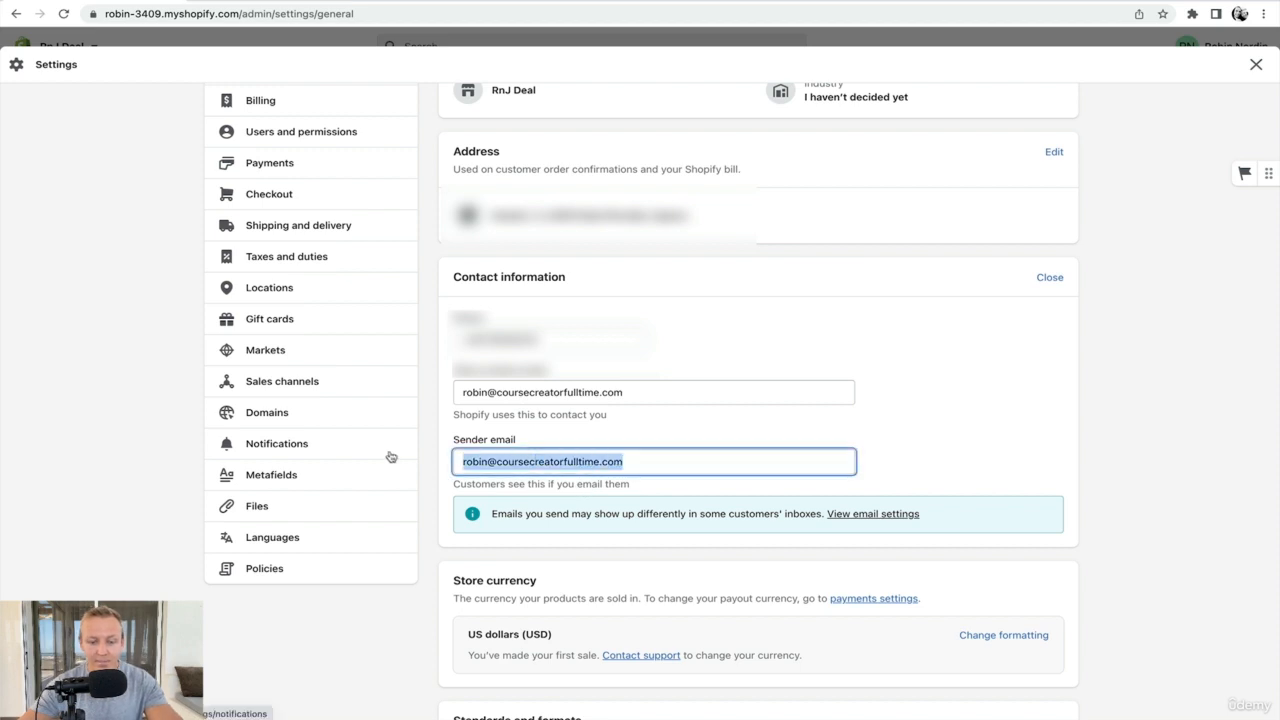
key(super+v)
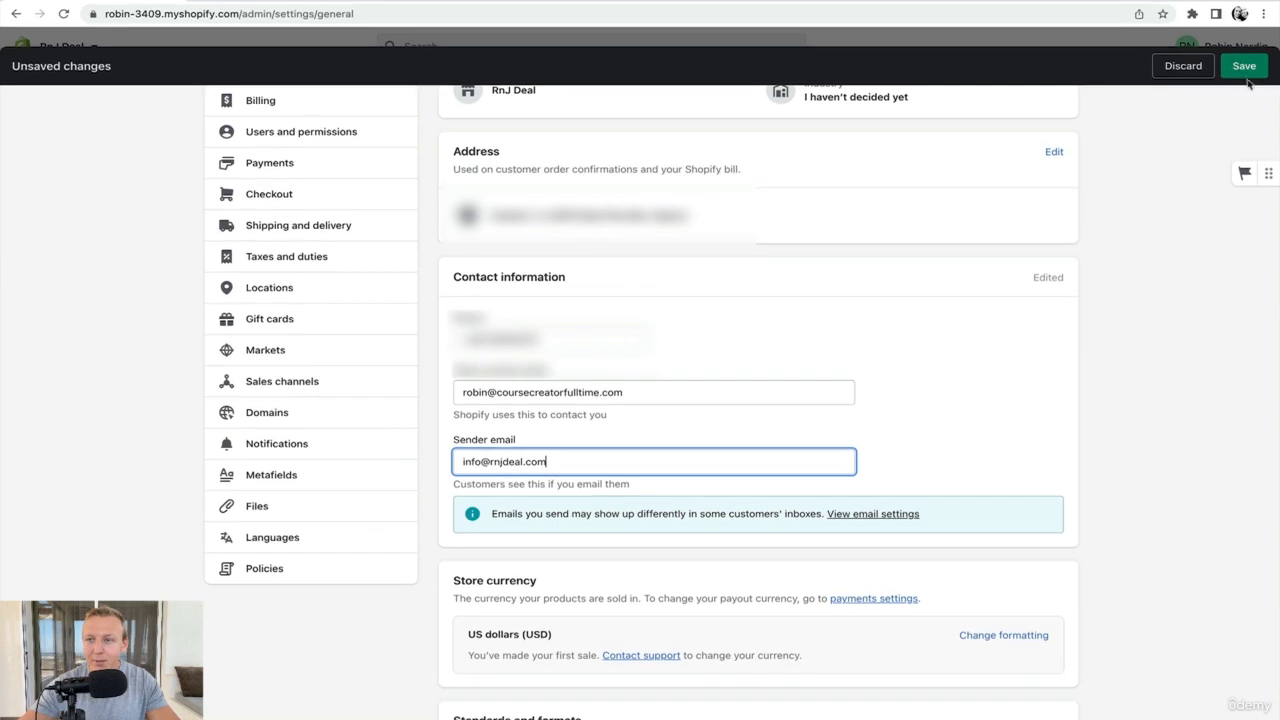
click(1245, 67)
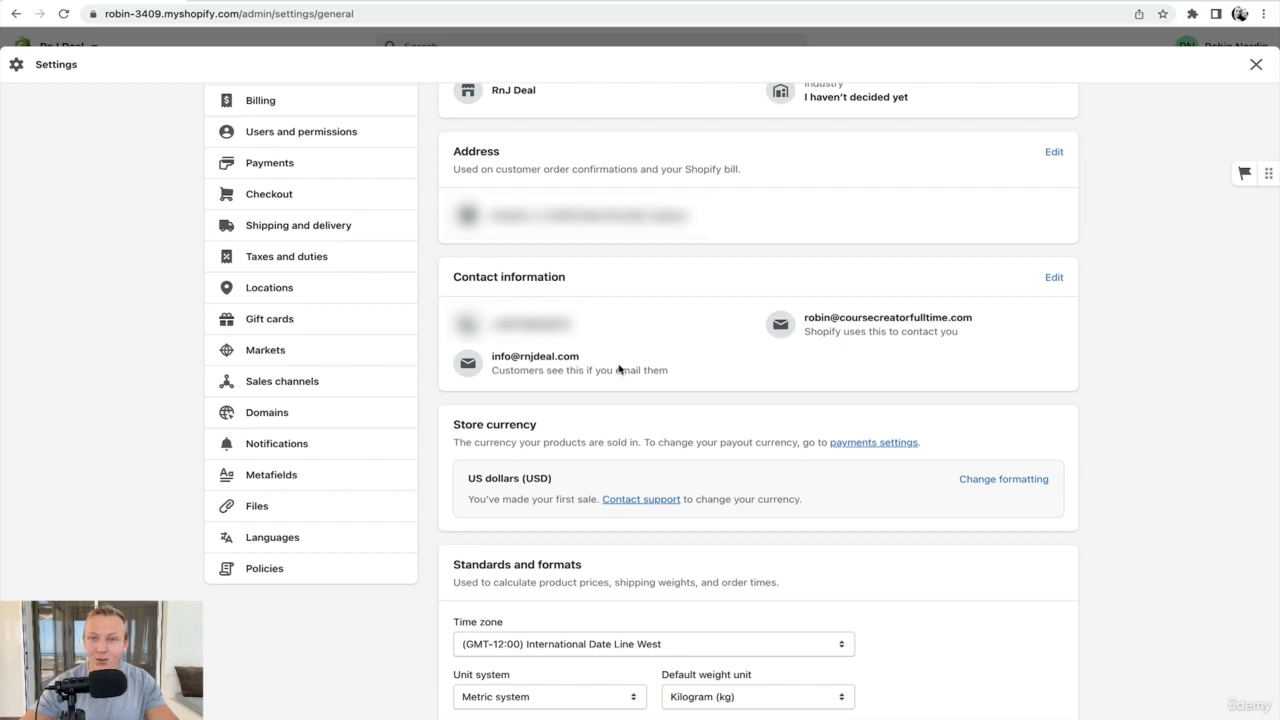
Set the store's unit system to Imperial system with Pound (lb) as the default weight unit, and save the settings
scroll(619, 369, down, 3)
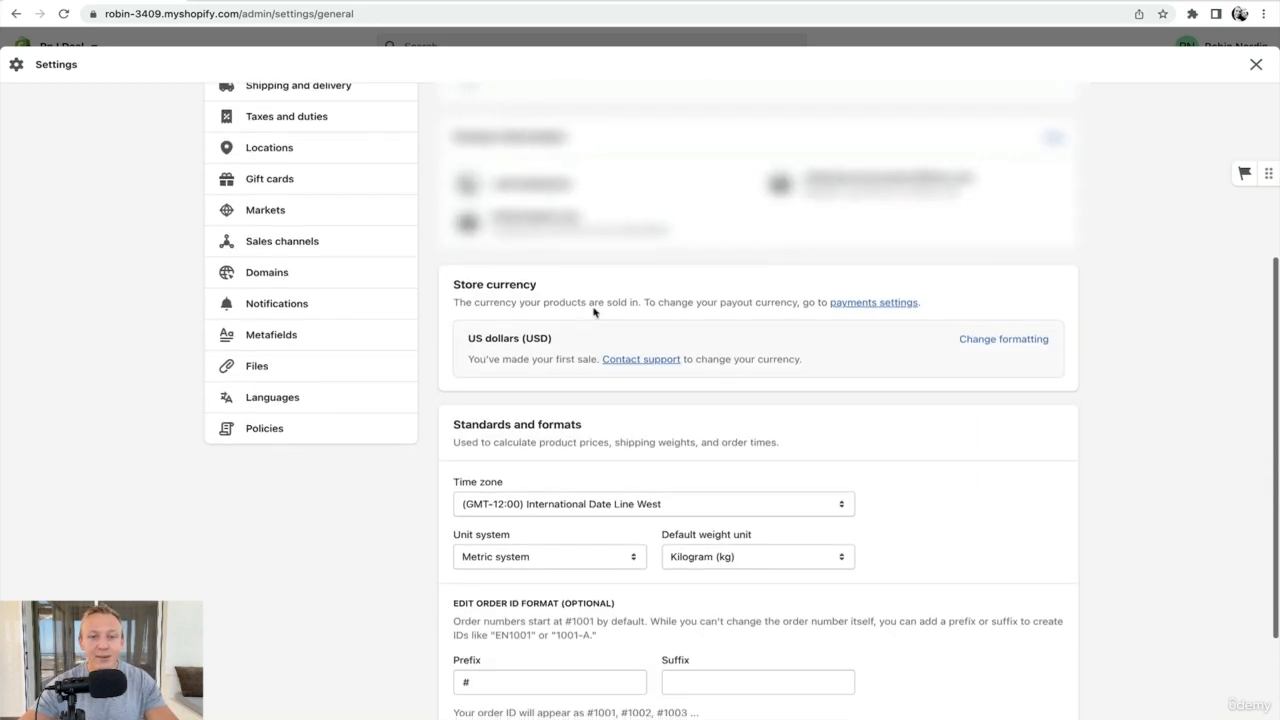
scroll(556, 370, down, 3)
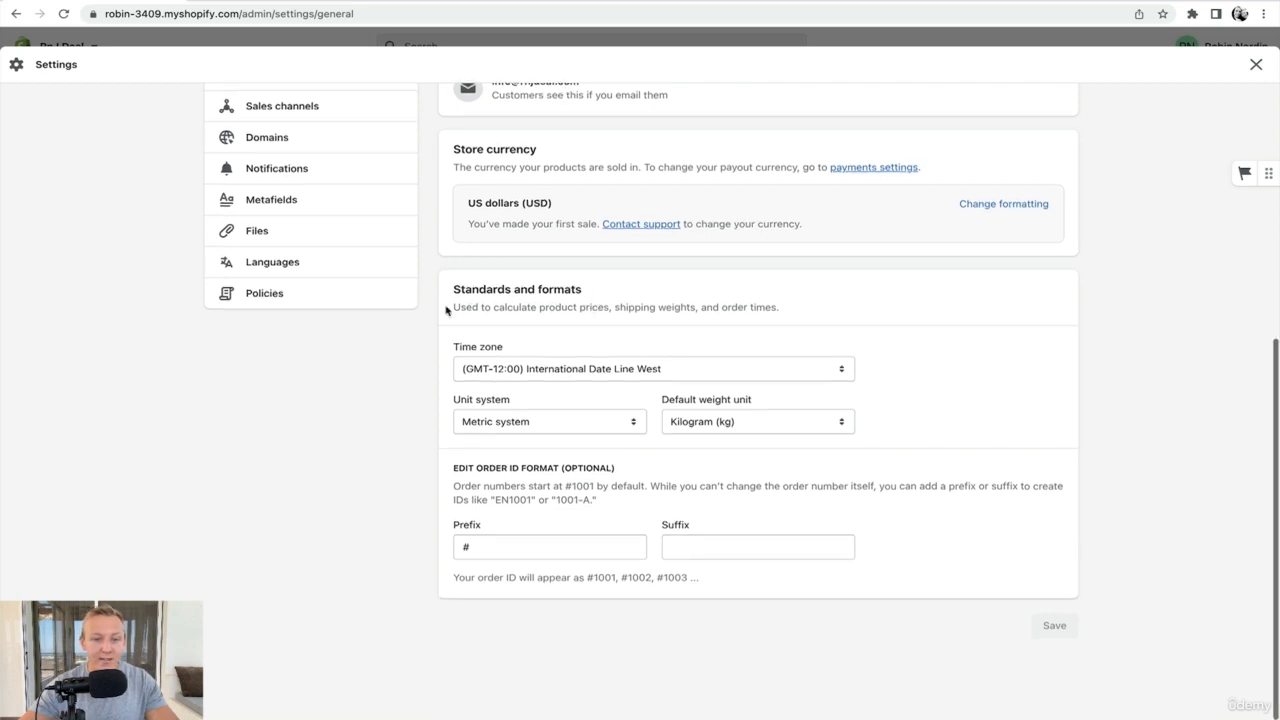
click(543, 423)
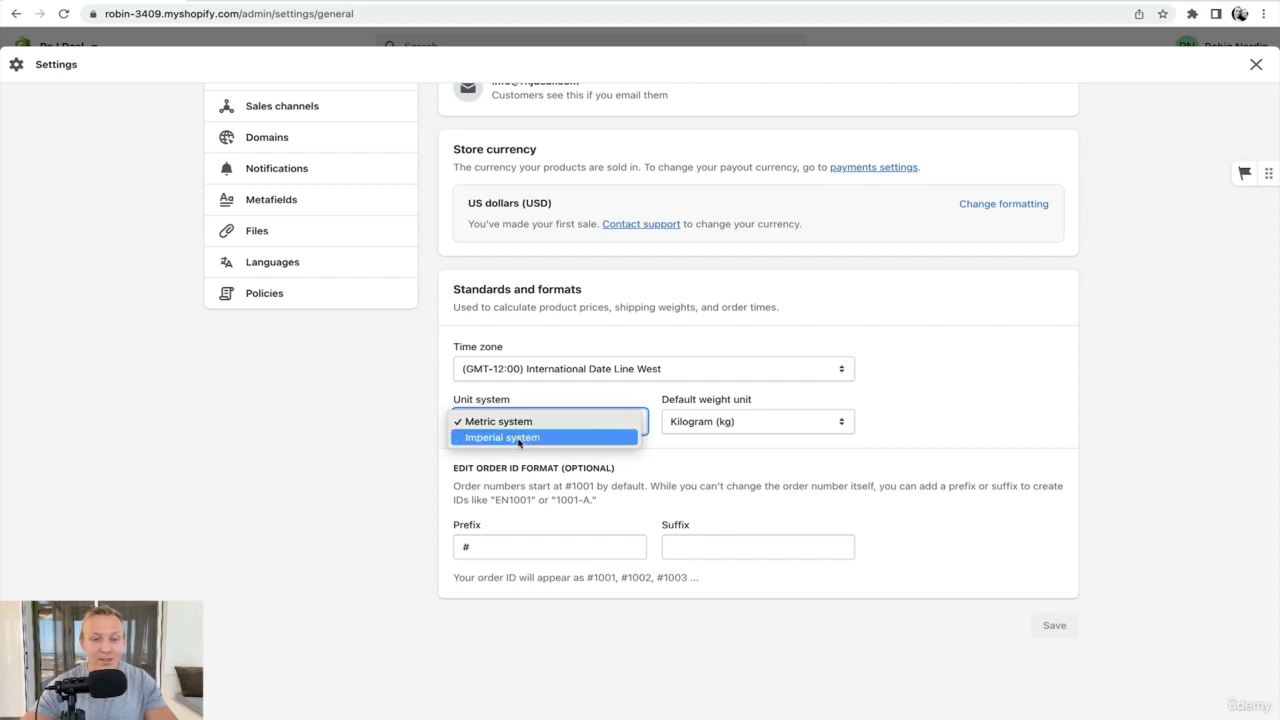
click(519, 438)
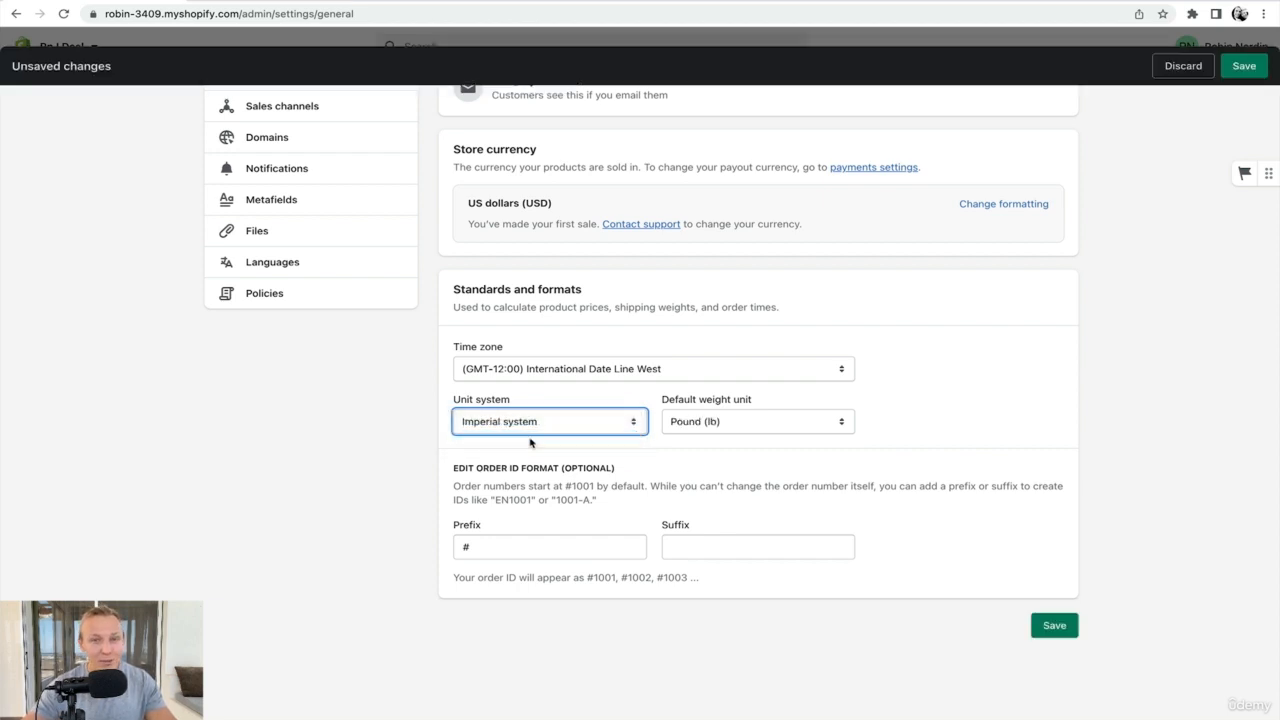
click(556, 420)
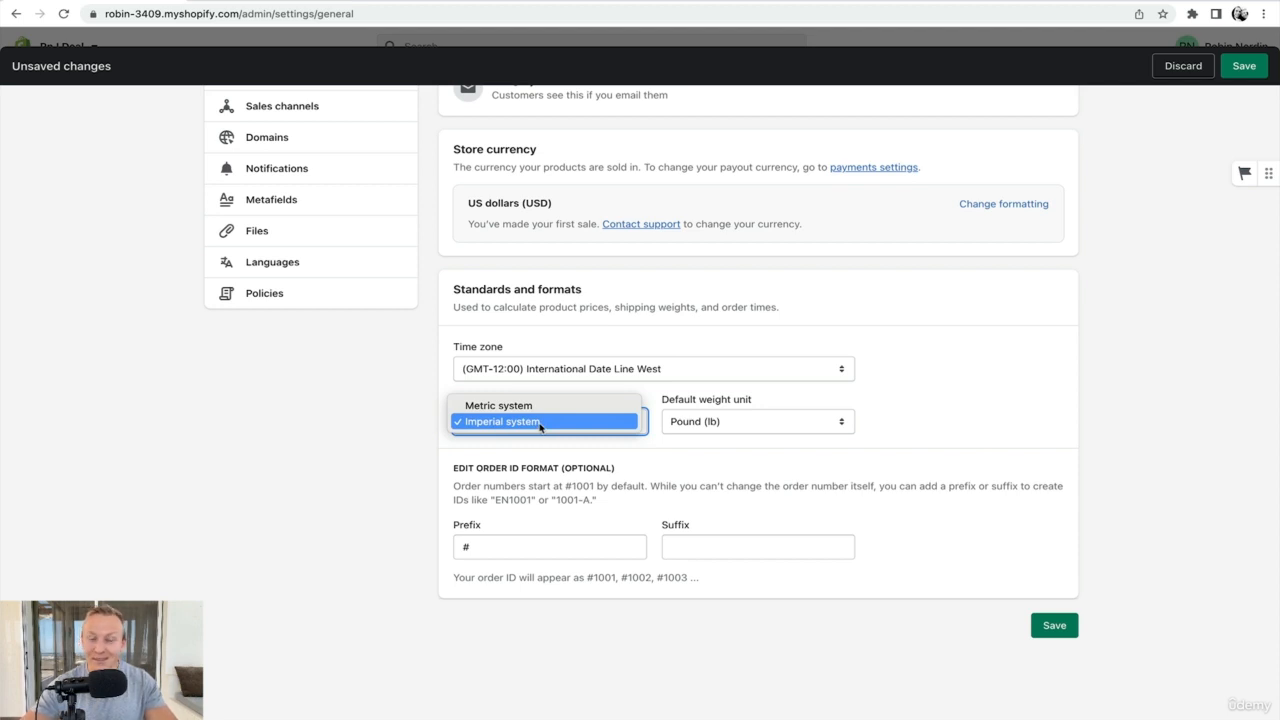
click(525, 421)
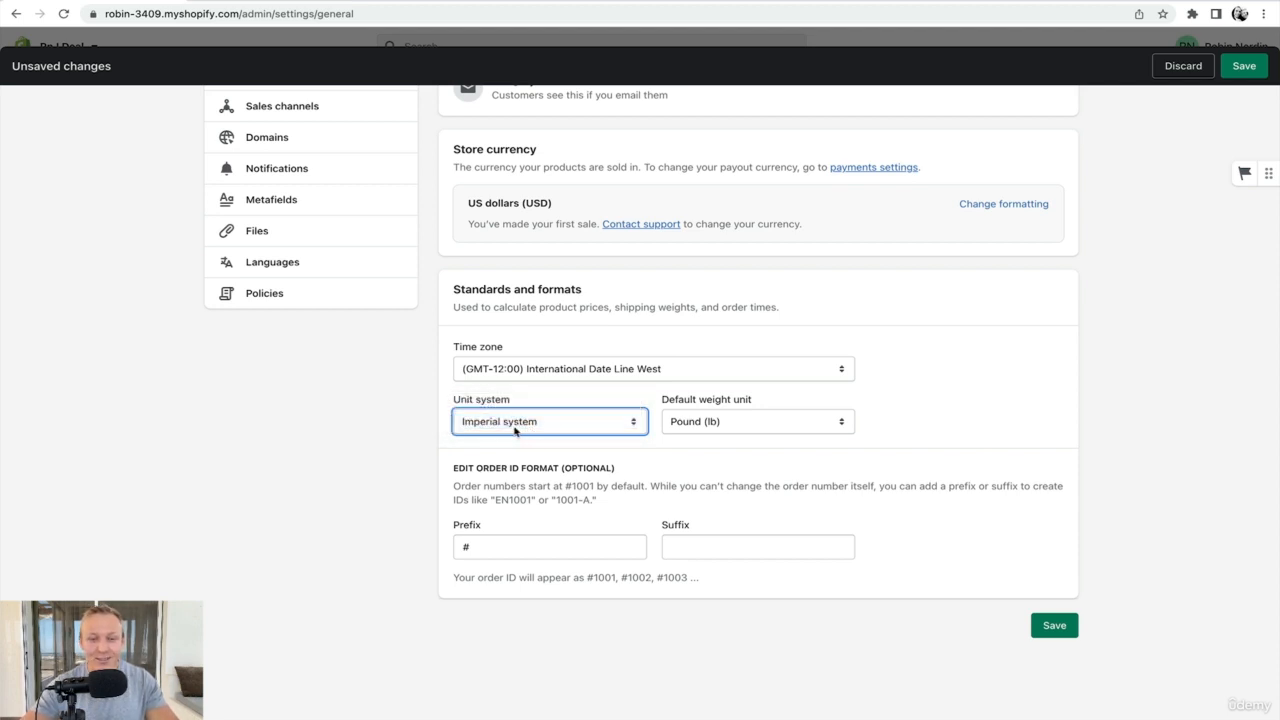
click(735, 422)
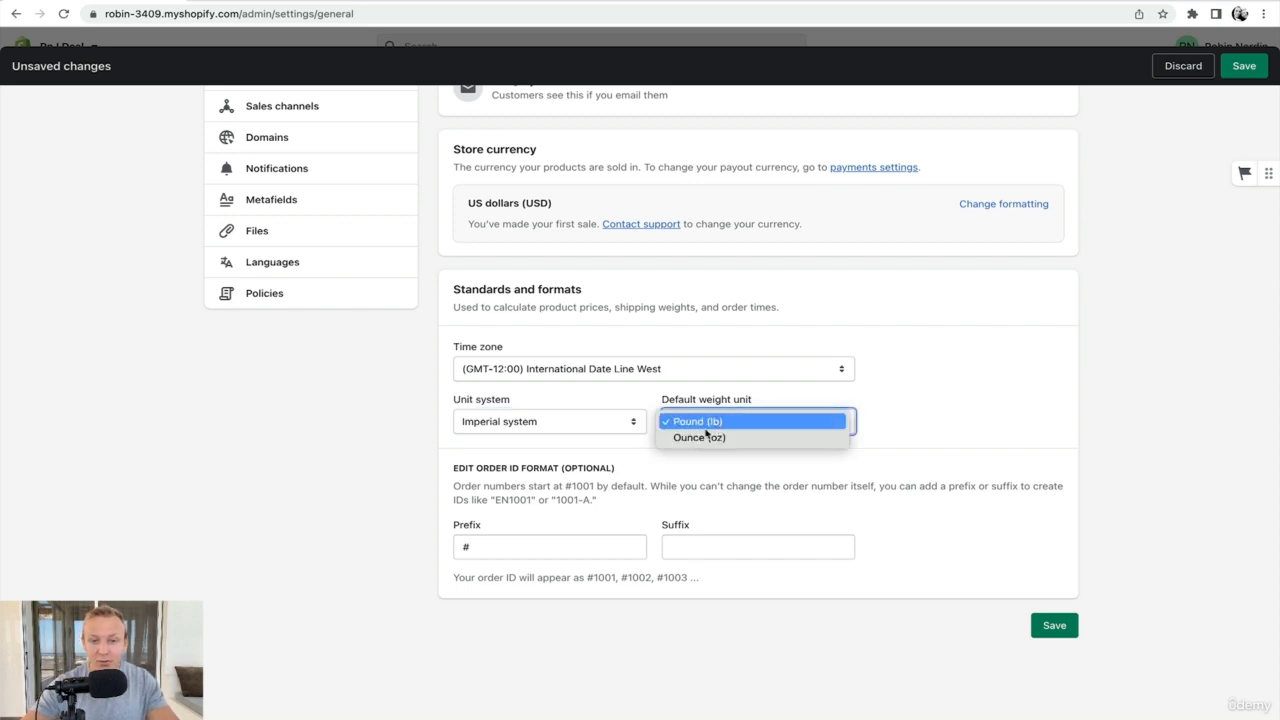
click(972, 420)
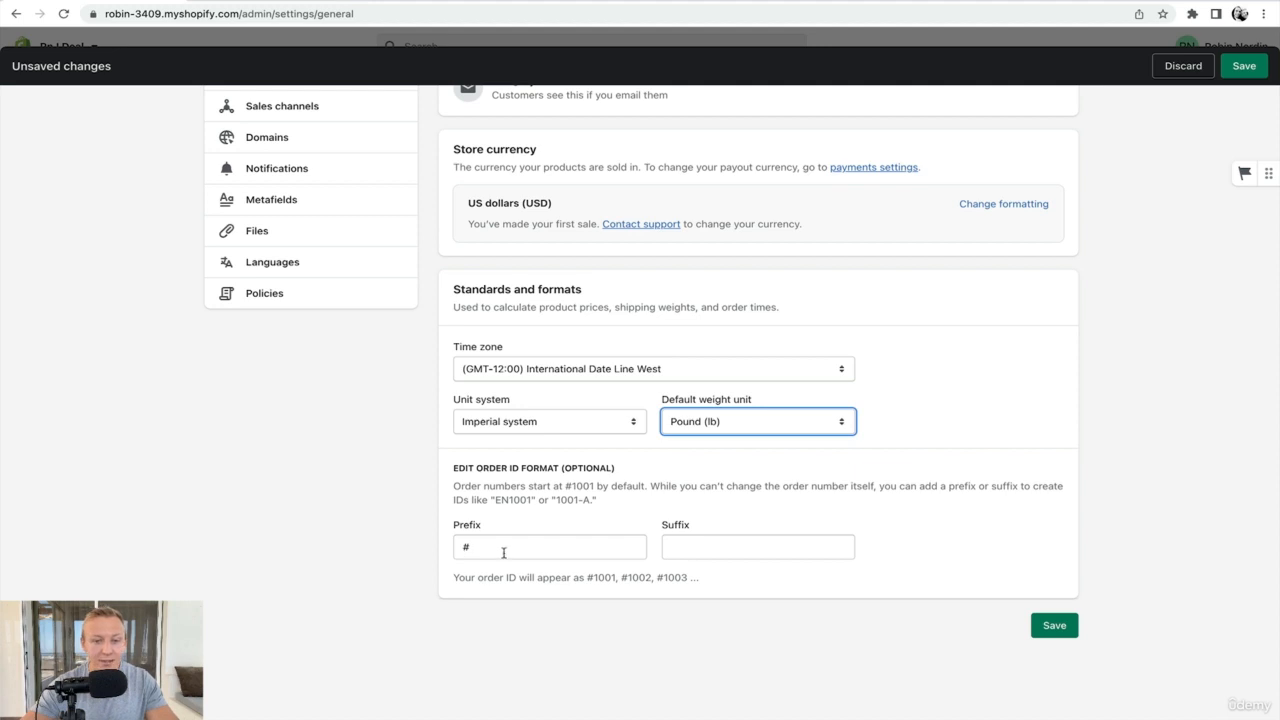
click(1075, 627)
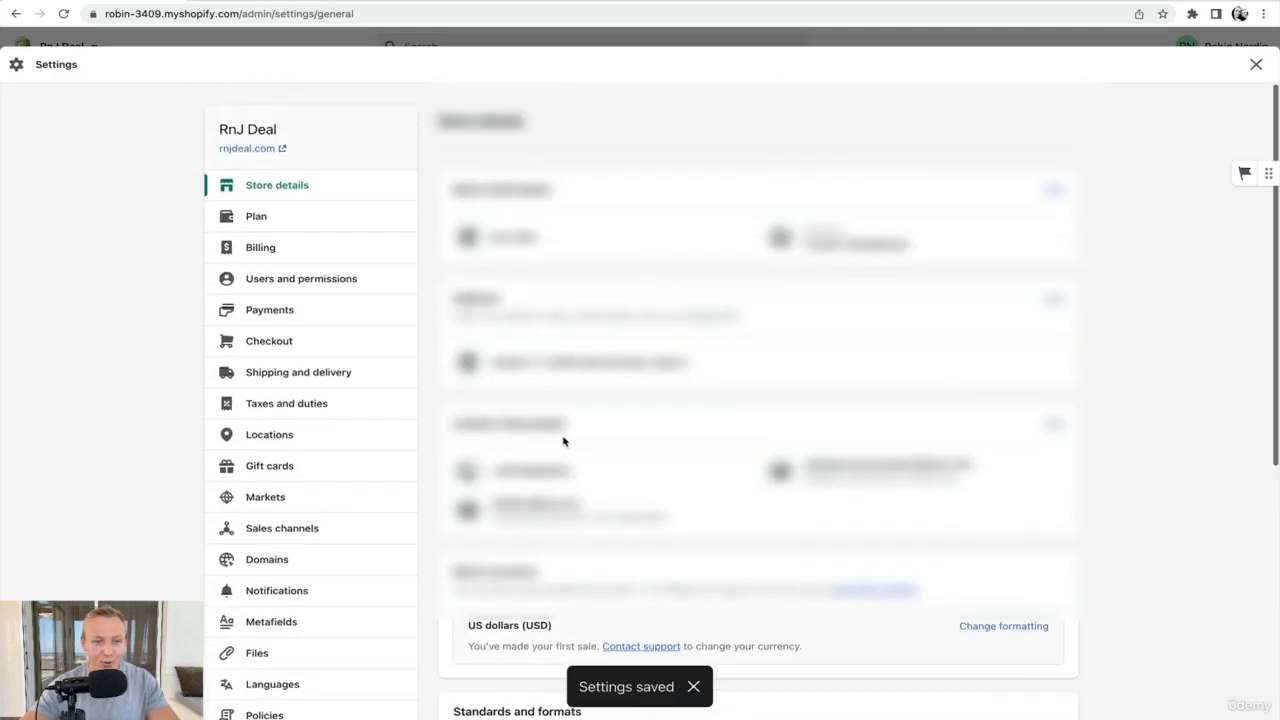
Review the plan and billing pages, and download the recent domain registration bill for rnjdeal.com as a PDF
click(255, 217)
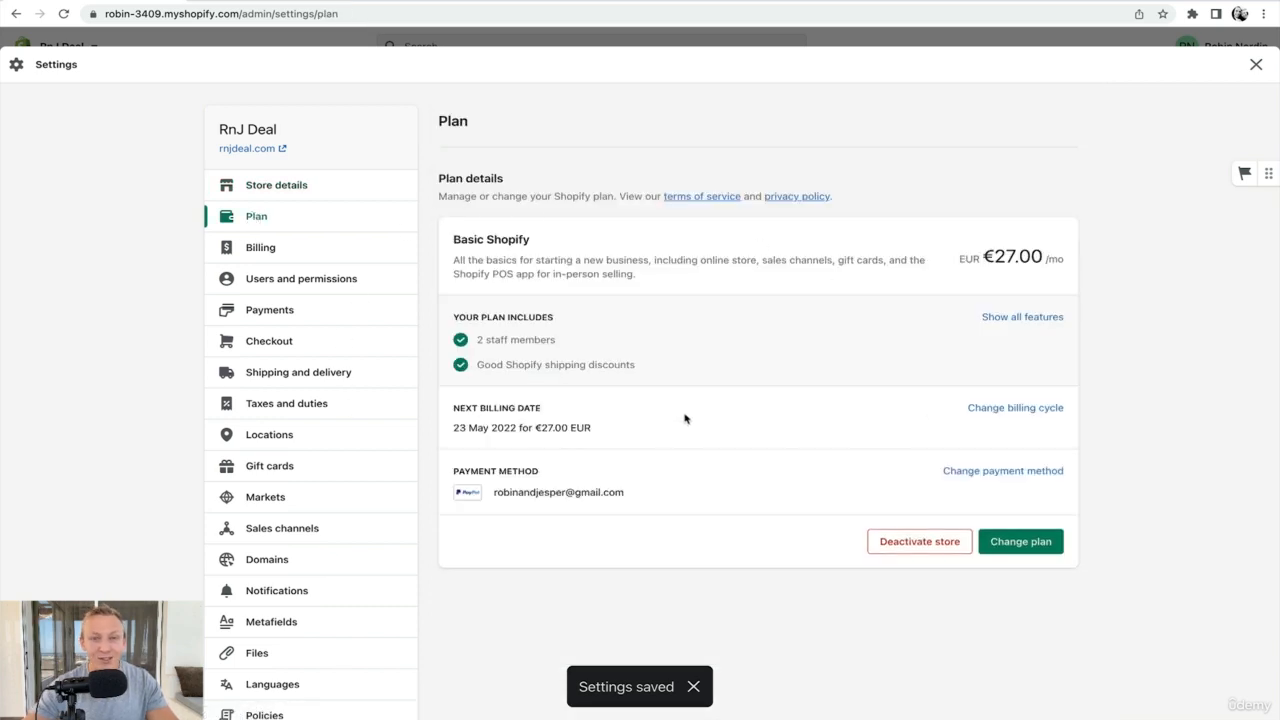
click(289, 256)
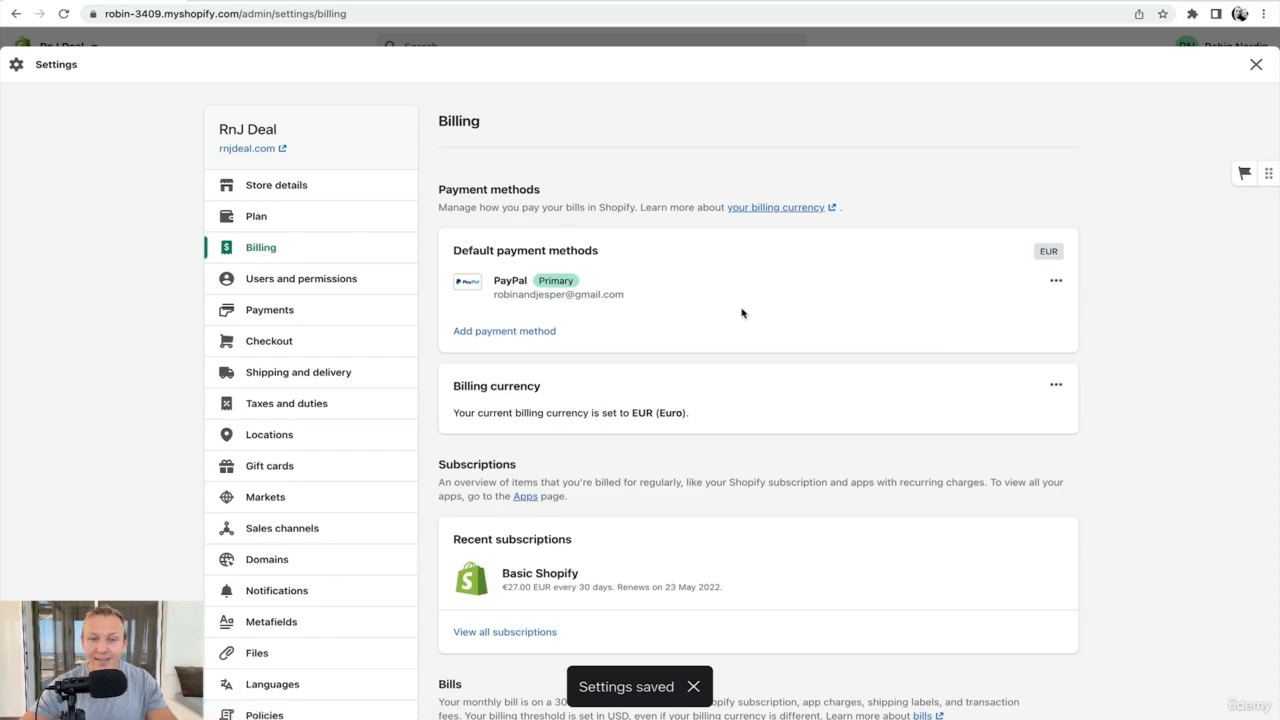
scroll(742, 311, down, 5)
scroll(743, 311, down, 3)
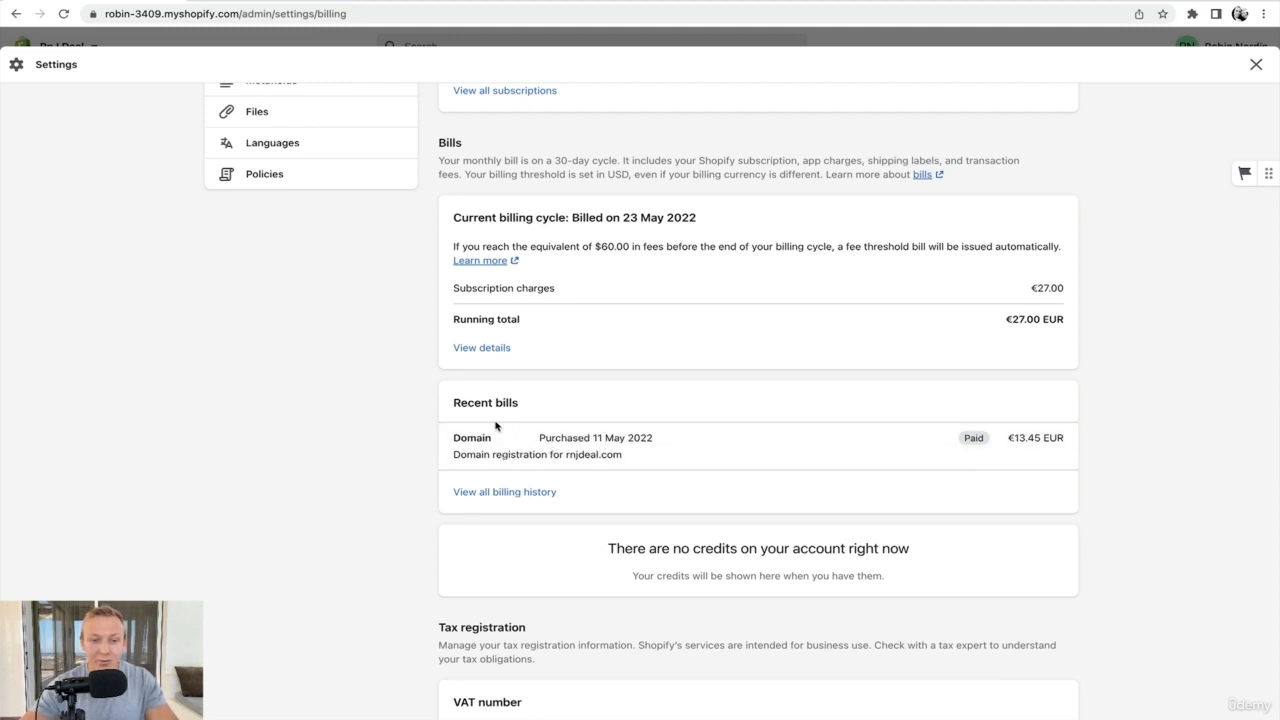
click(596, 443)
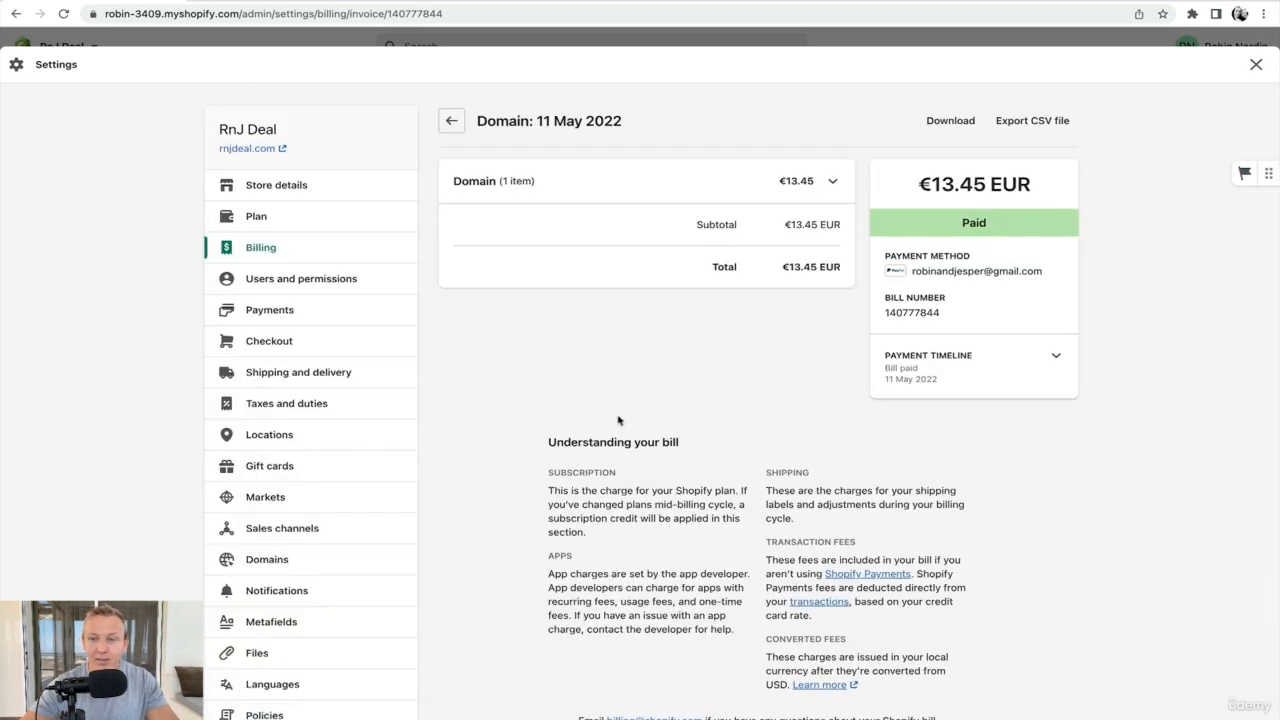
click(948, 122)
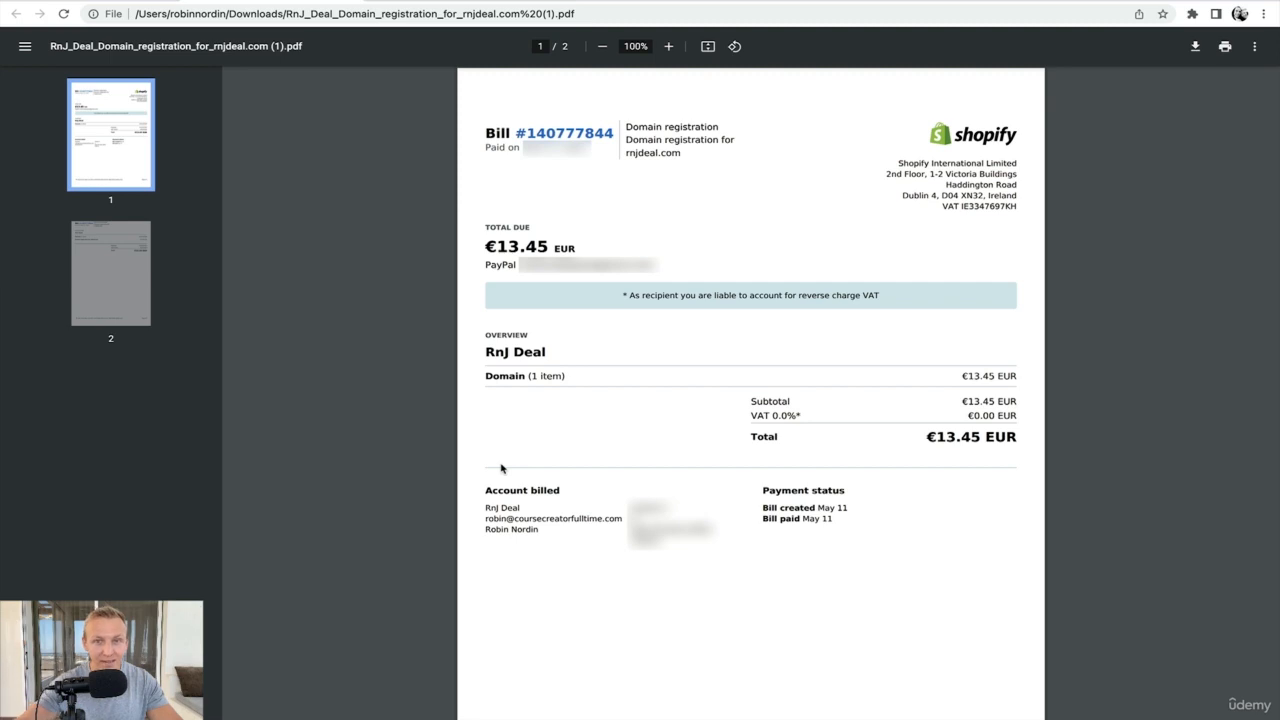
click(163, 10)
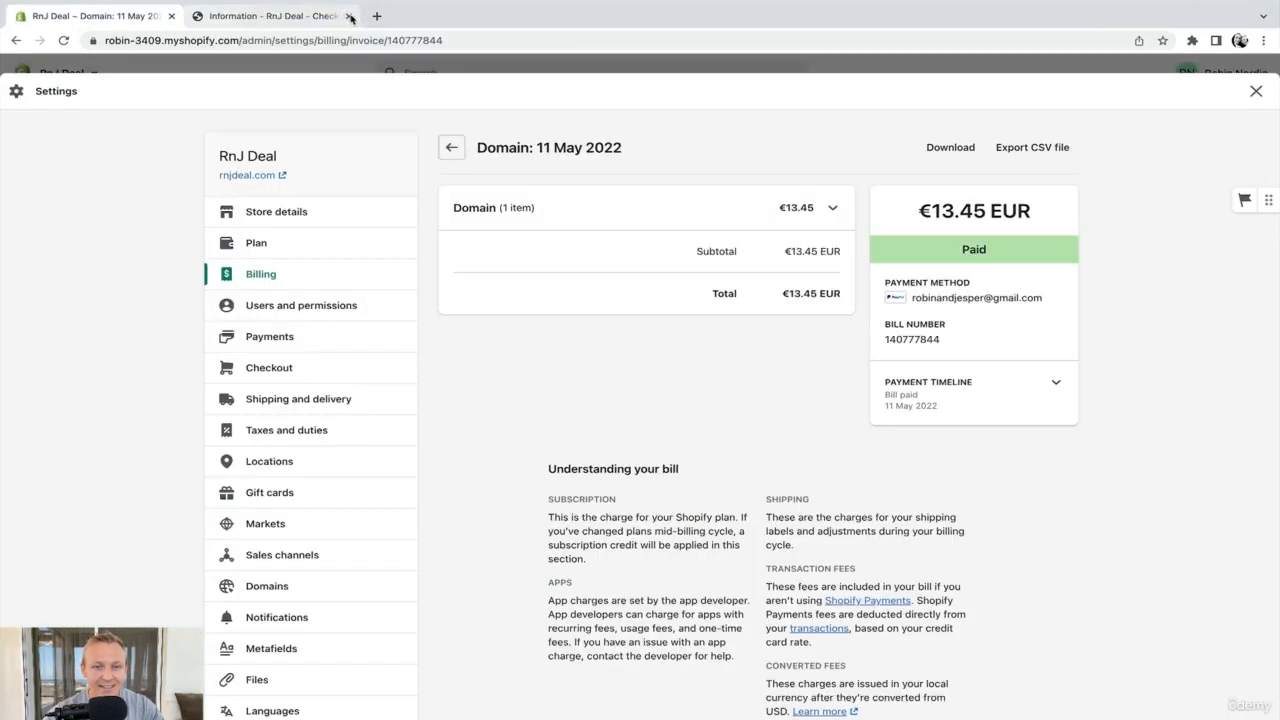
Declare in the billing page's tax registration section that the business doesn't have a VAT number, and confirm it
click(455, 121)
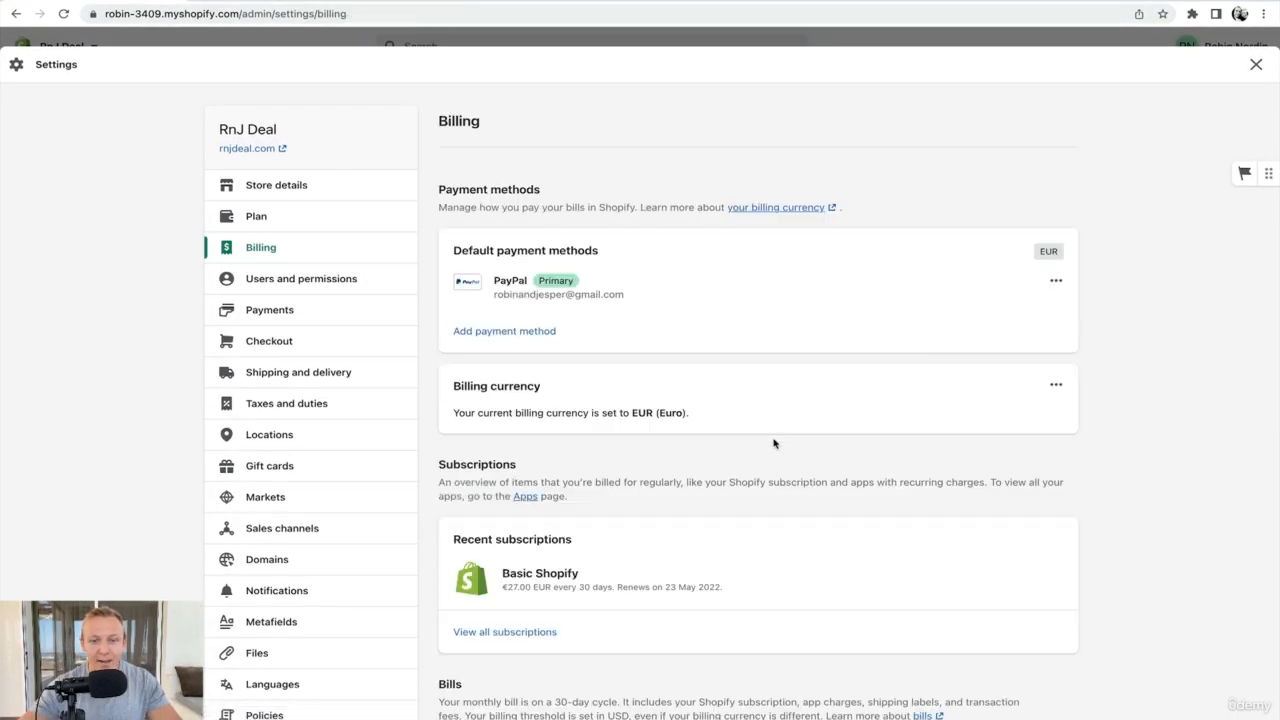
scroll(771, 443, down, 8)
scroll(771, 437, down, 2)
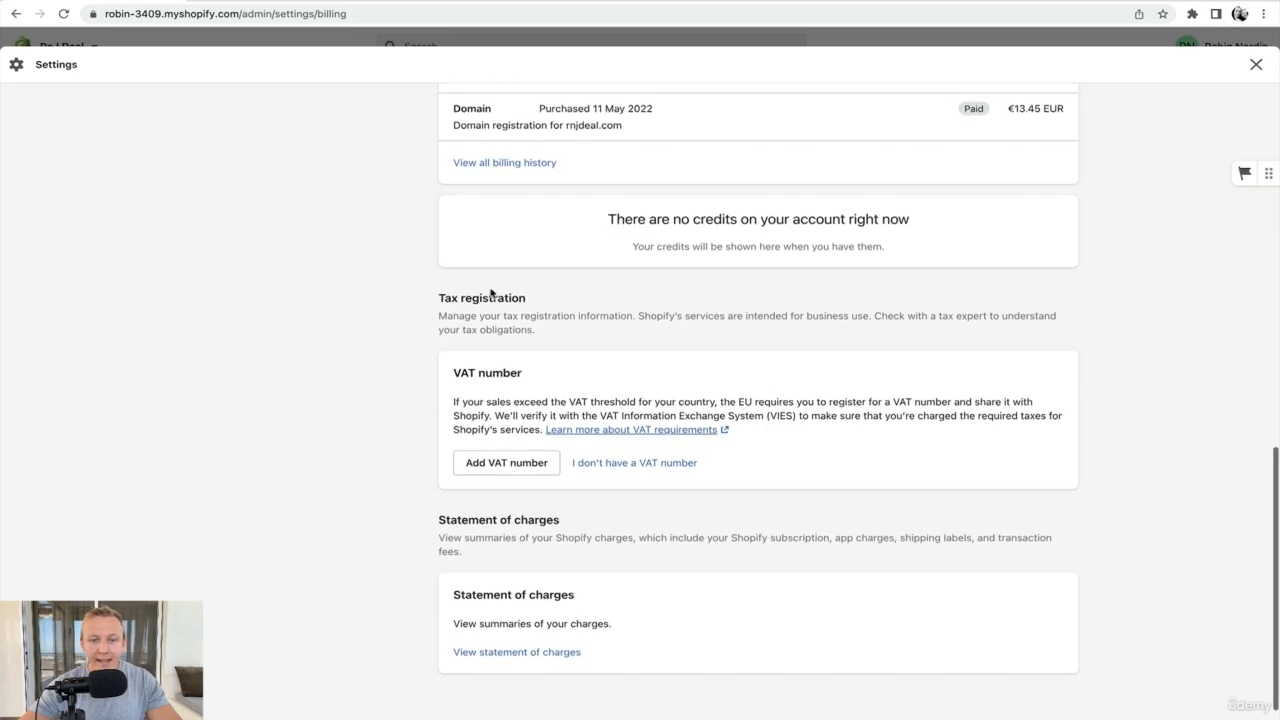
drag(448, 372, 519, 373)
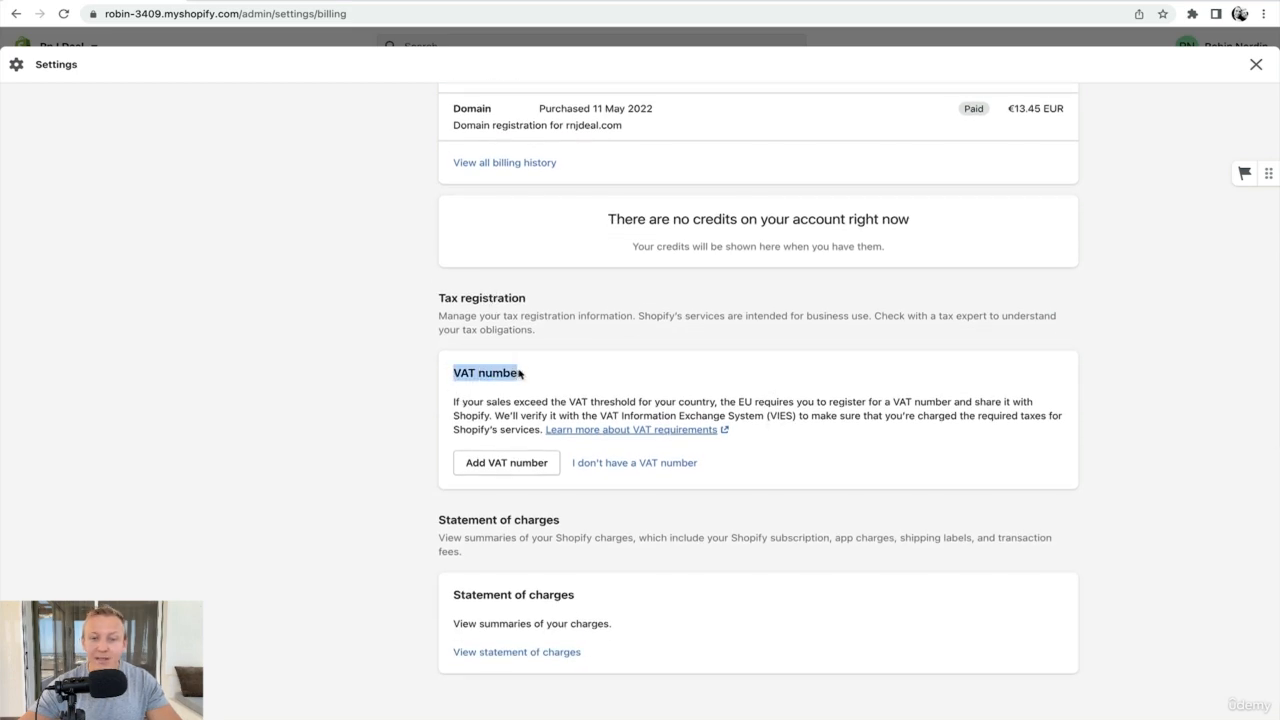
click(520, 373)
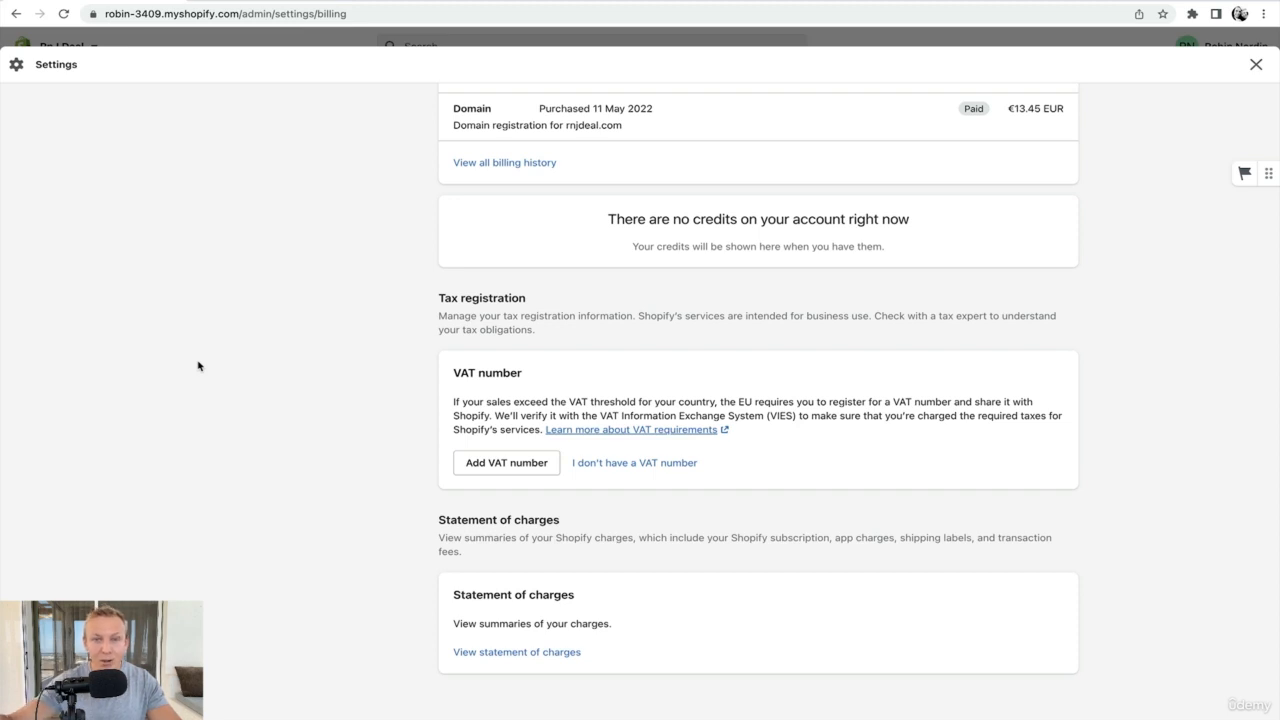
click(650, 465)
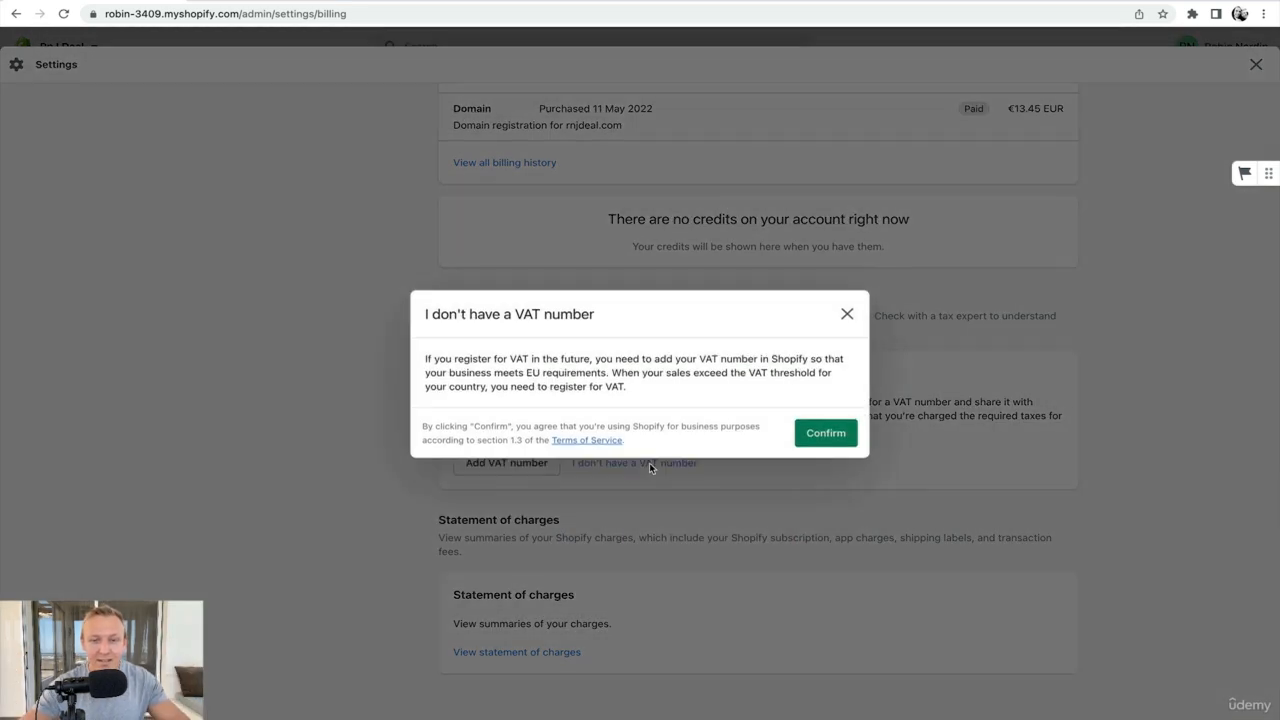
click(825, 433)
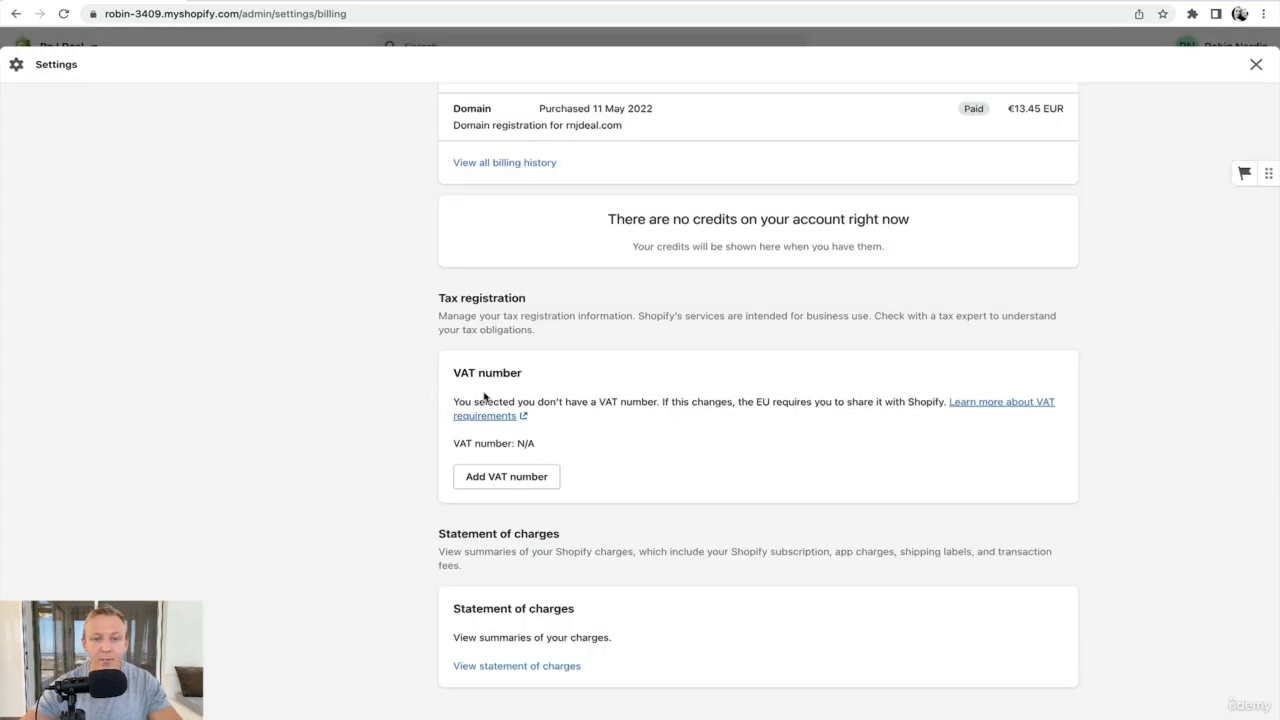
Look over the remaining billing sections, and review the store owner, staff and collaborator options in Users and permissions
scroll(646, 437, down, 1)
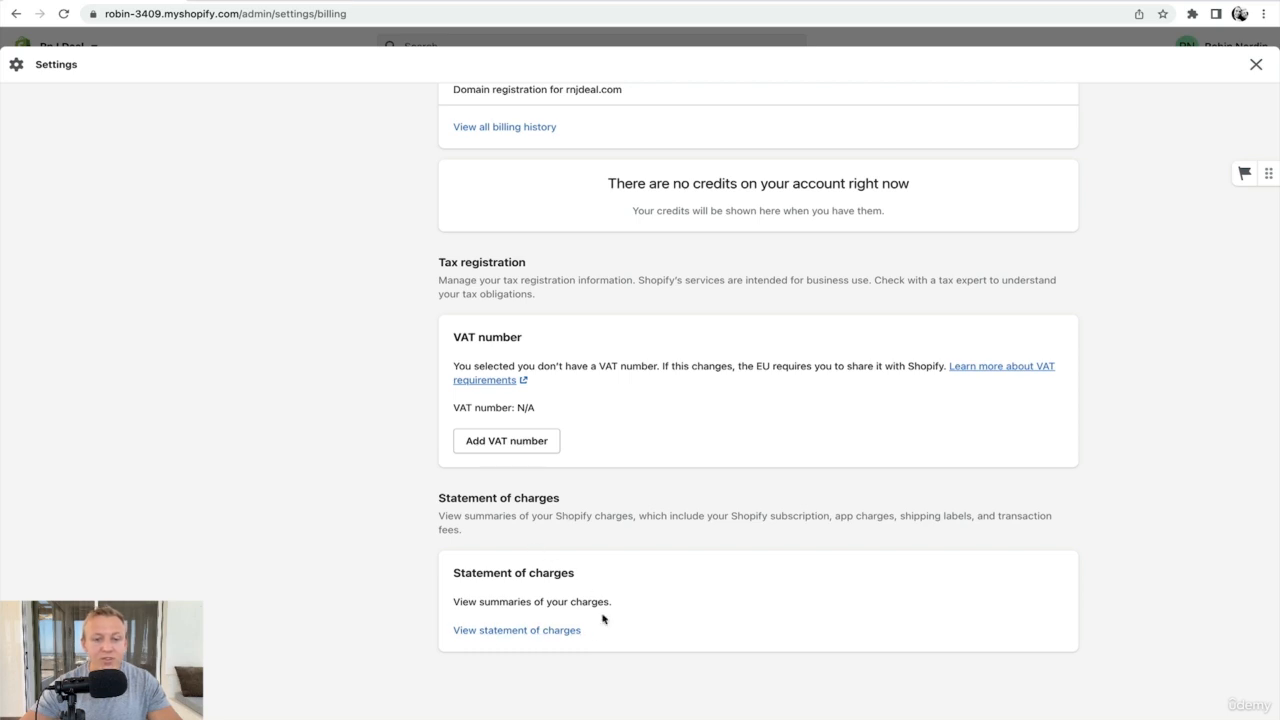
scroll(509, 605, up, 8)
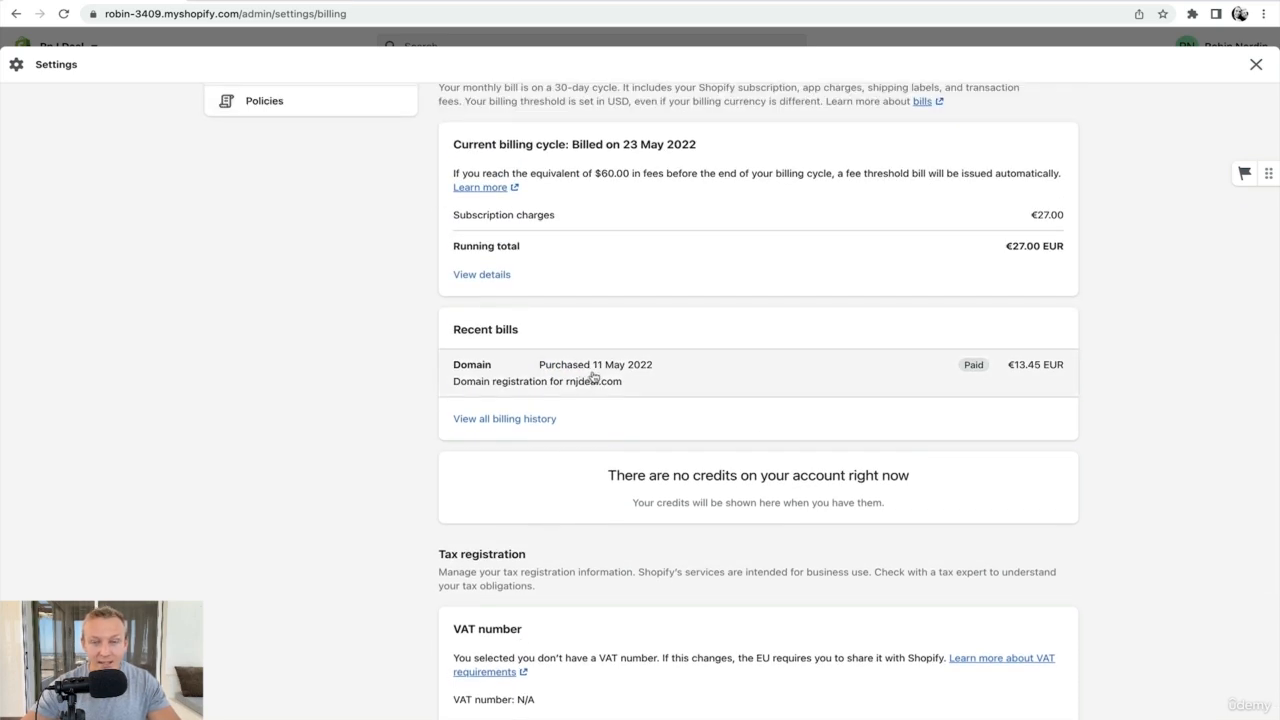
scroll(593, 377, up, 15)
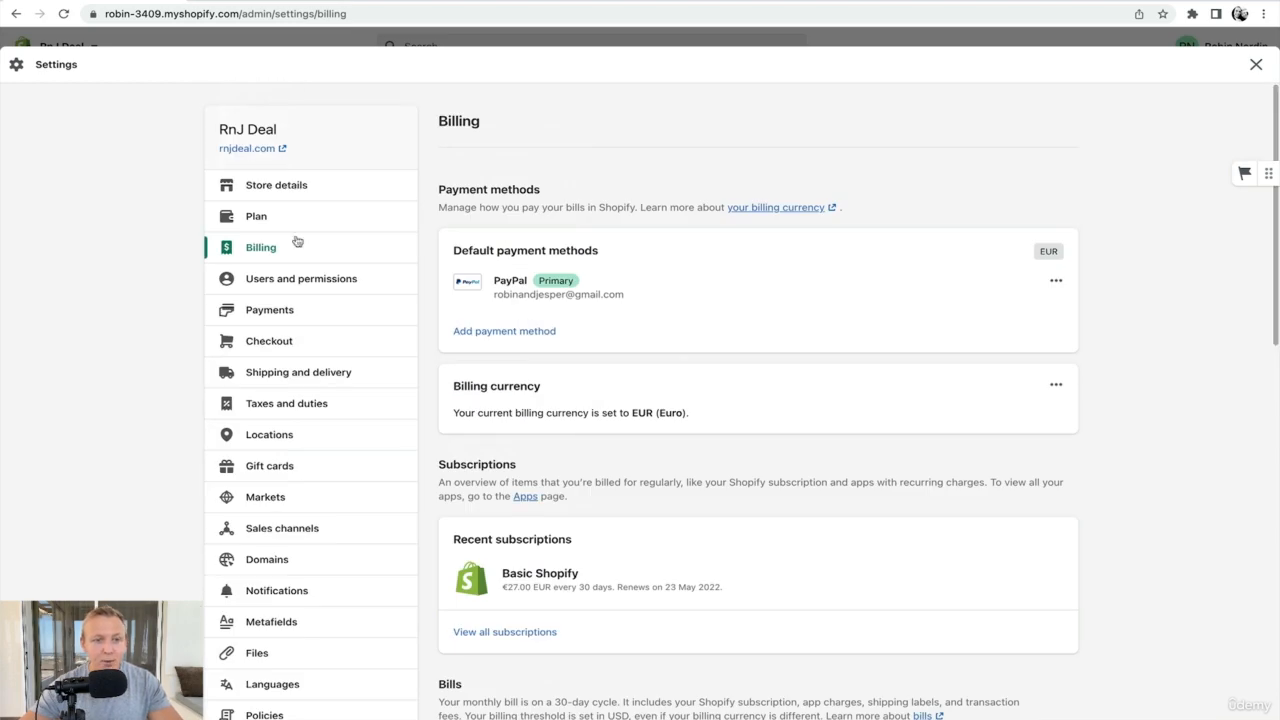
click(287, 282)
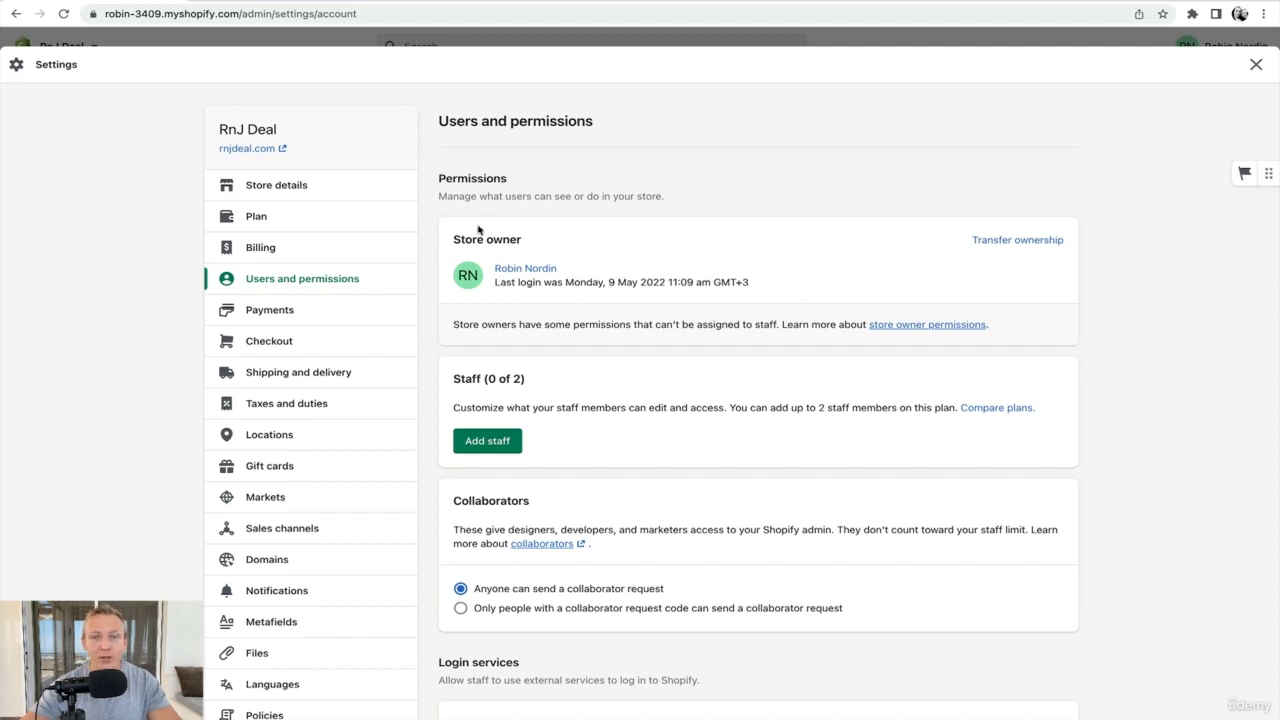
scroll(702, 381, down, 3)
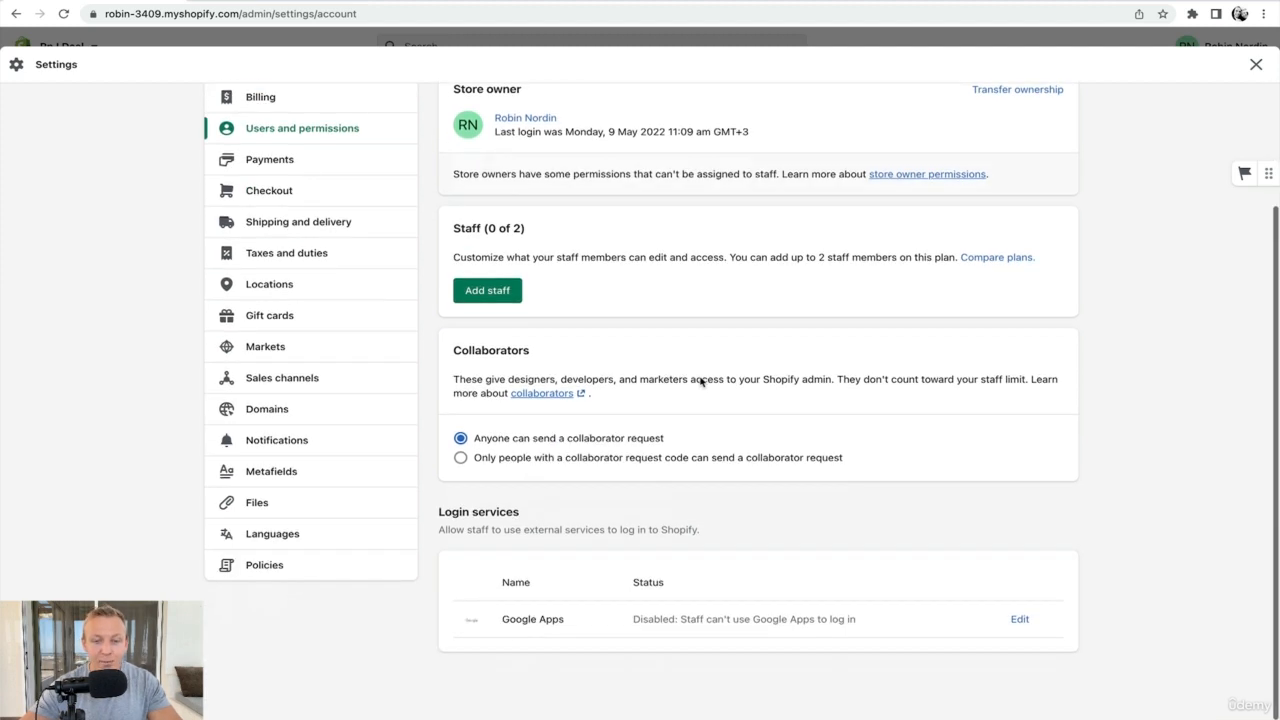
Look over the payment providers and methods in the Payments settings, and open the Checkout settings
scroll(702, 381, up, 5)
click(278, 309)
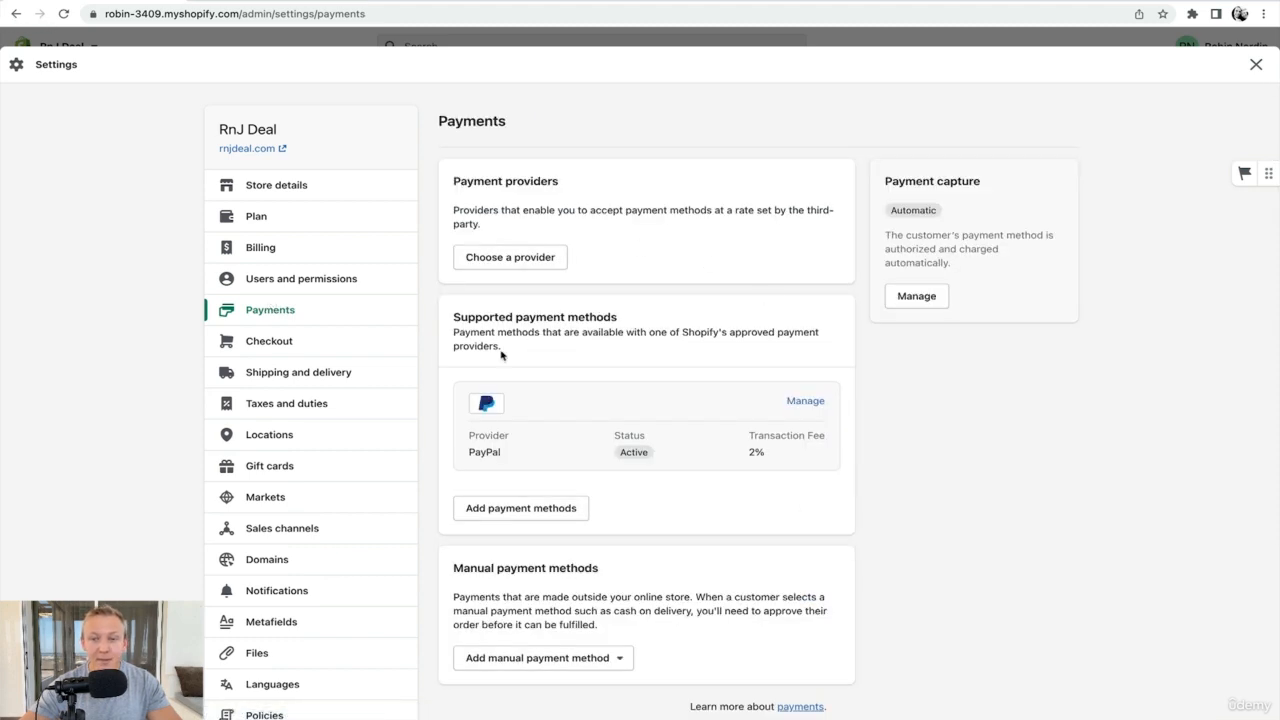
click(281, 343)
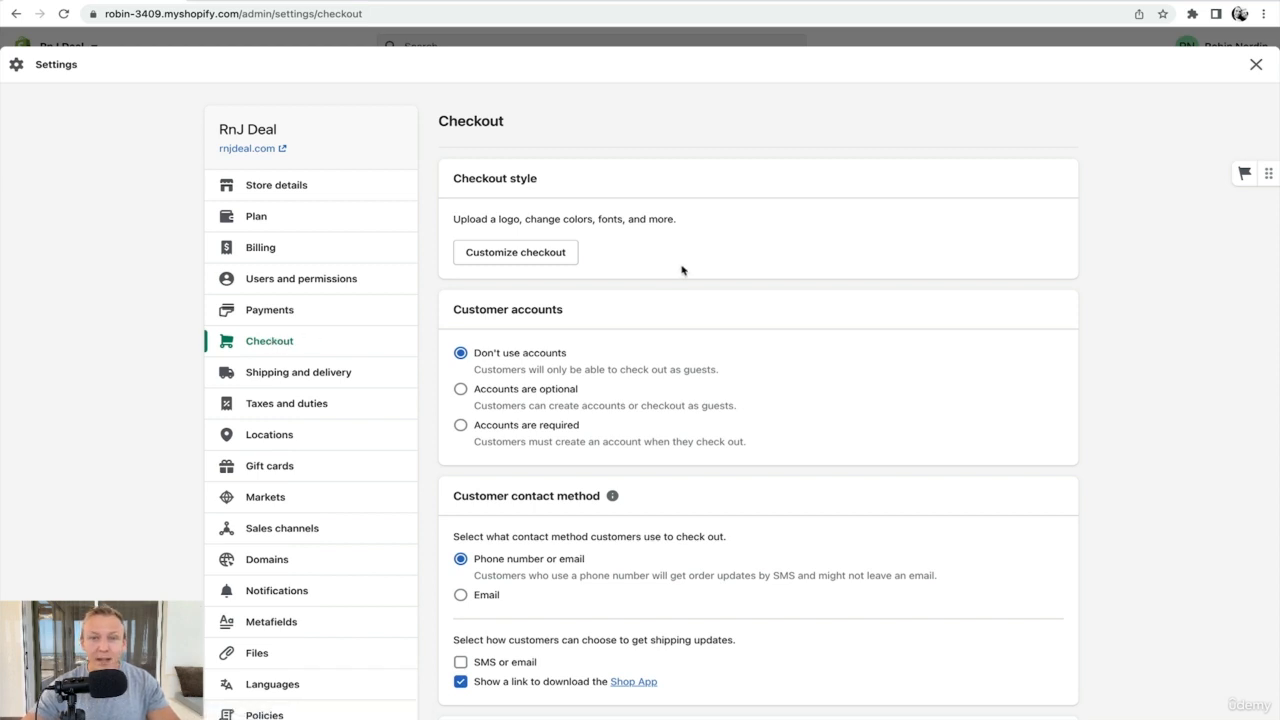
Customize the checkout style by setting the RnJ Deal logo from the image library as the custom logo, with the logo size Large
click(521, 259)
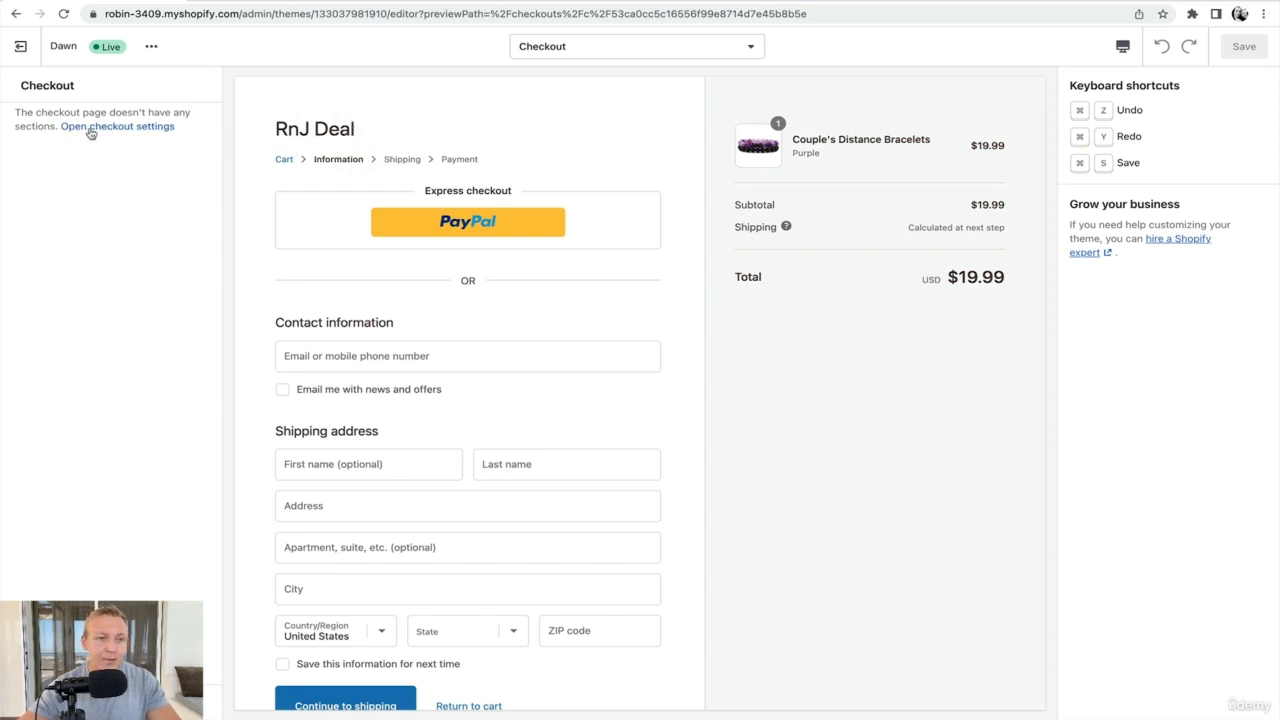
click(143, 127)
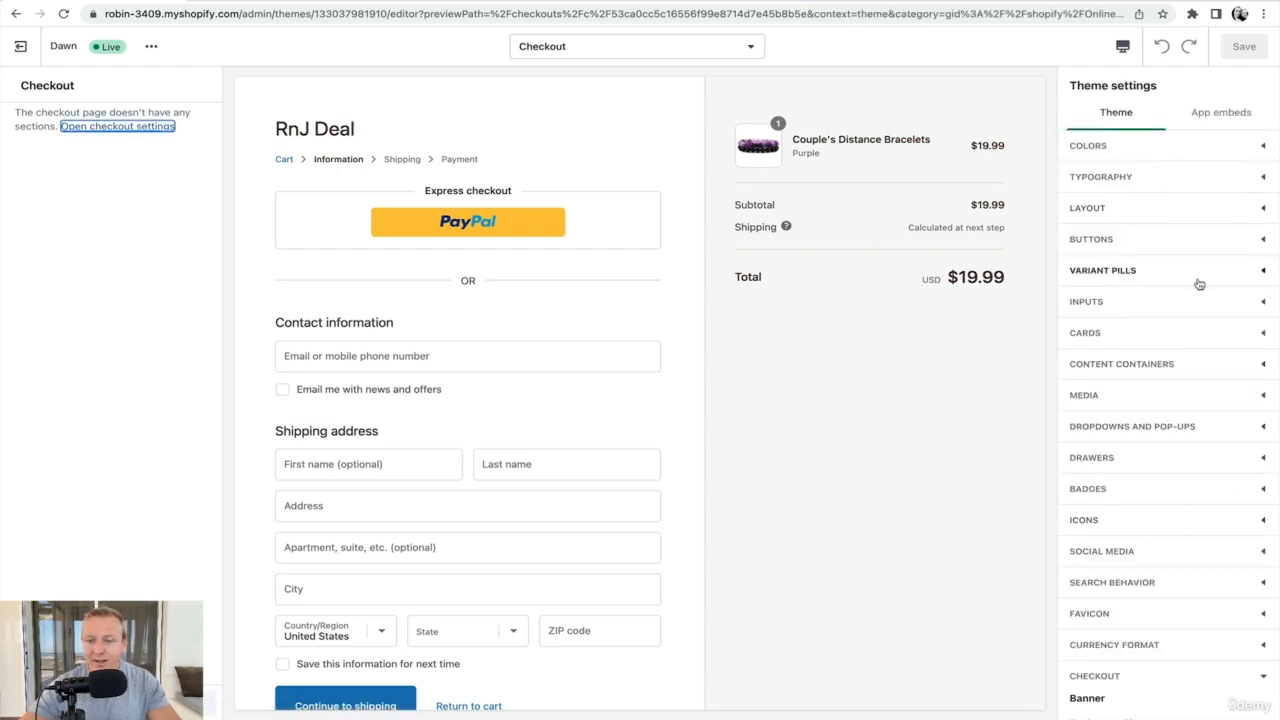
scroll(1168, 360, down, 4)
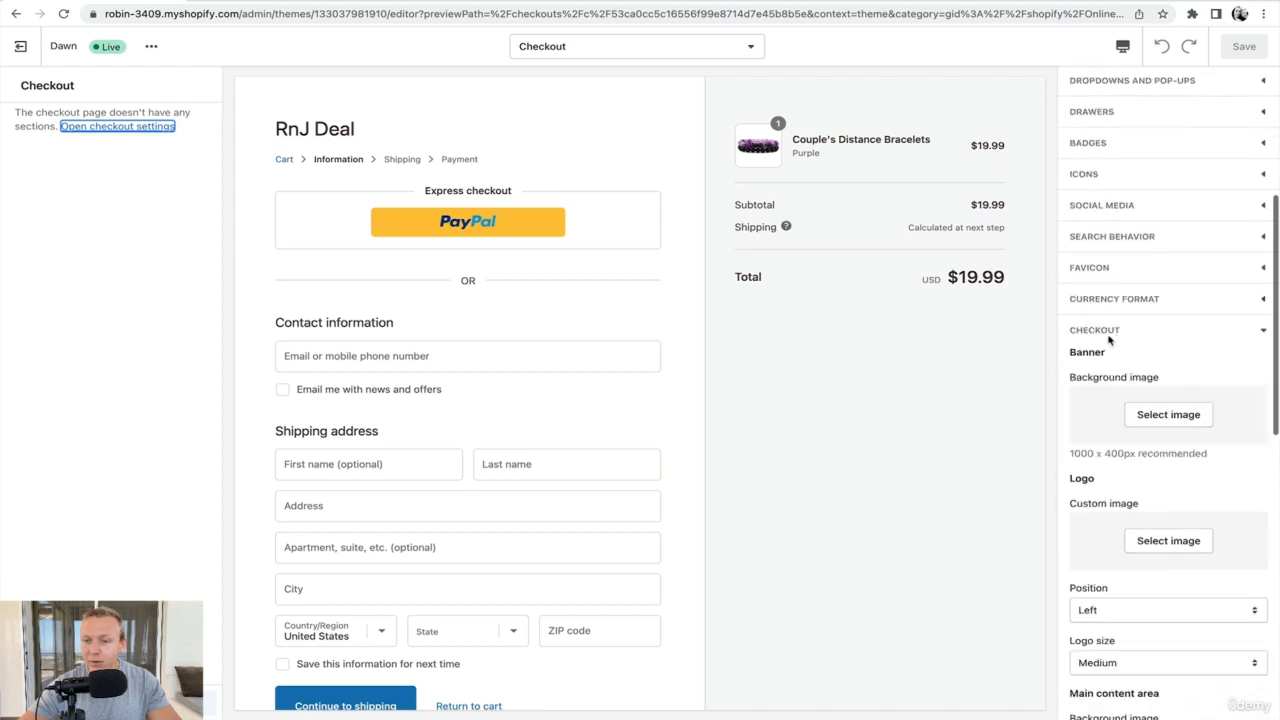
scroll(1110, 340, down, 1)
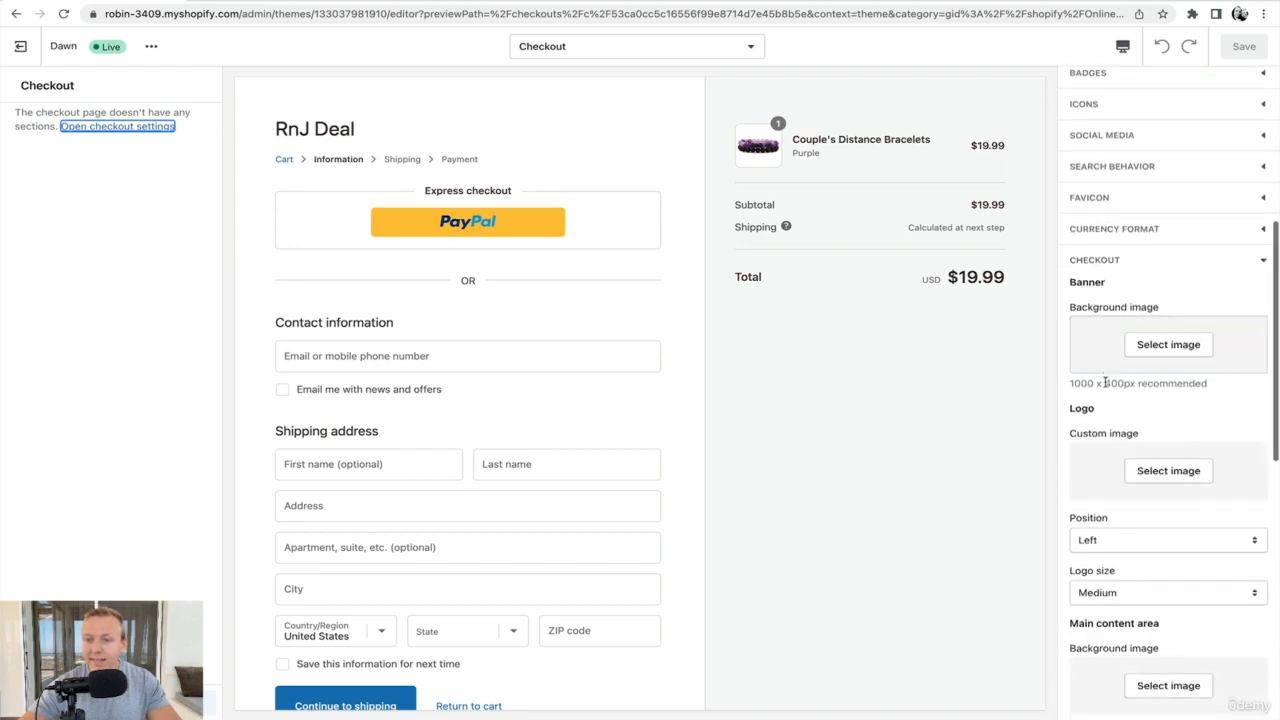
scroll(1105, 382, down, 1)
click(1166, 382)
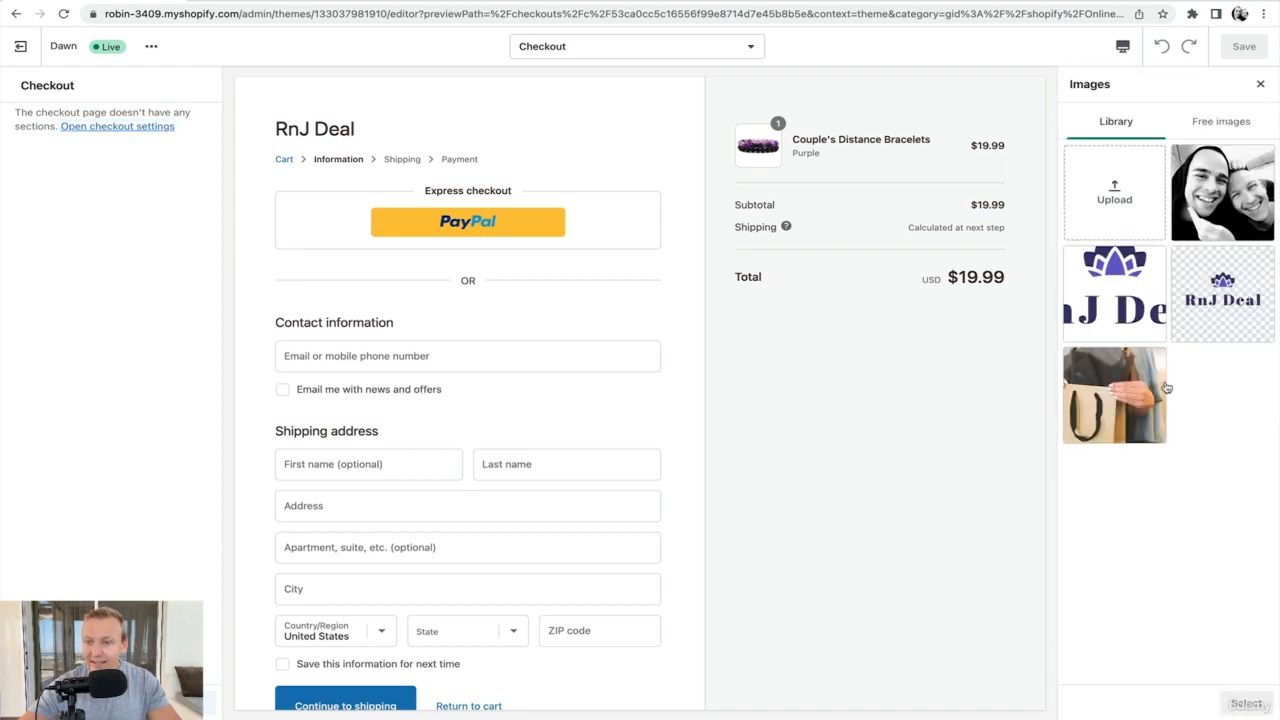
click(1113, 280)
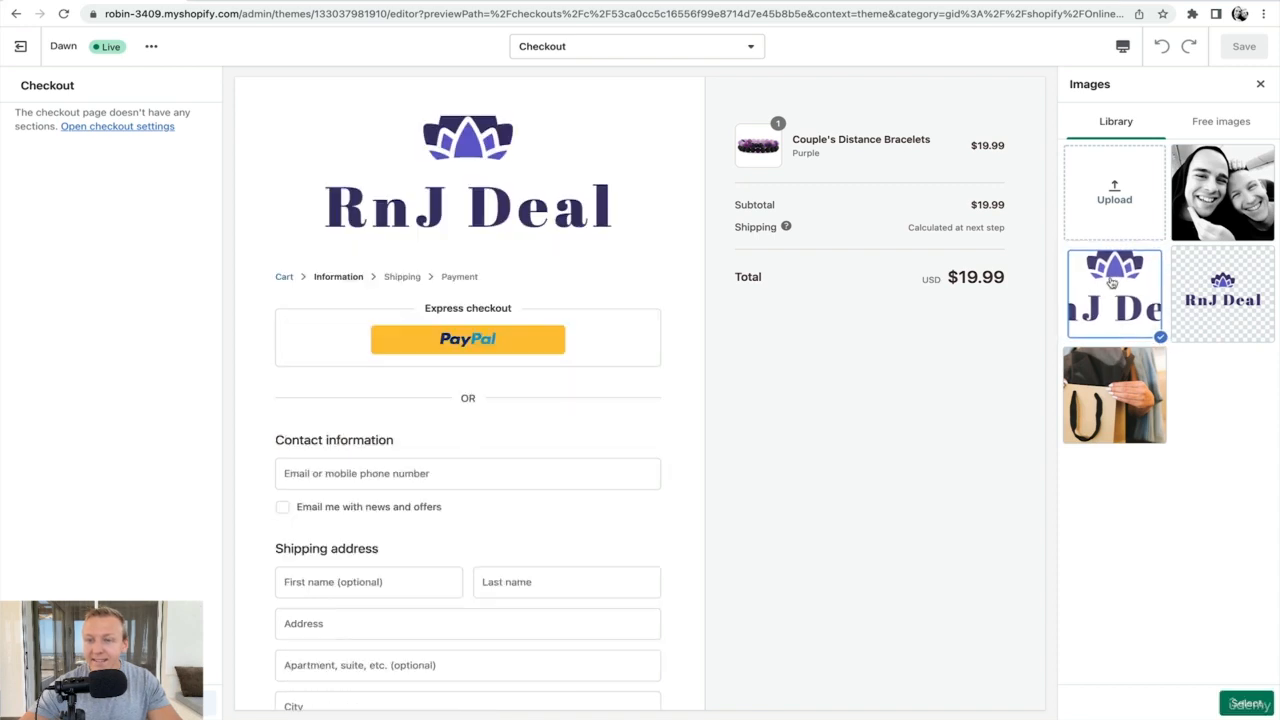
click(1248, 704)
scroll(1166, 517, down, 1)
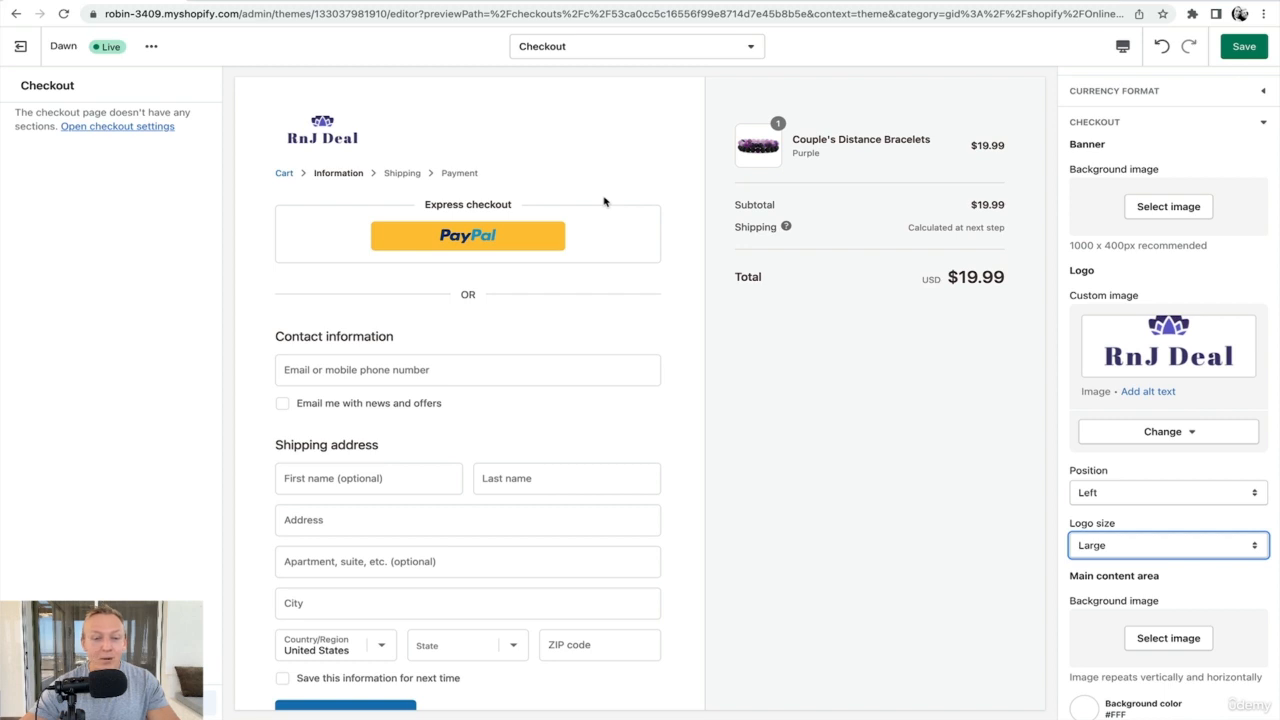
scroll(577, 366, down, 2)
scroll(600, 329, up, 2)
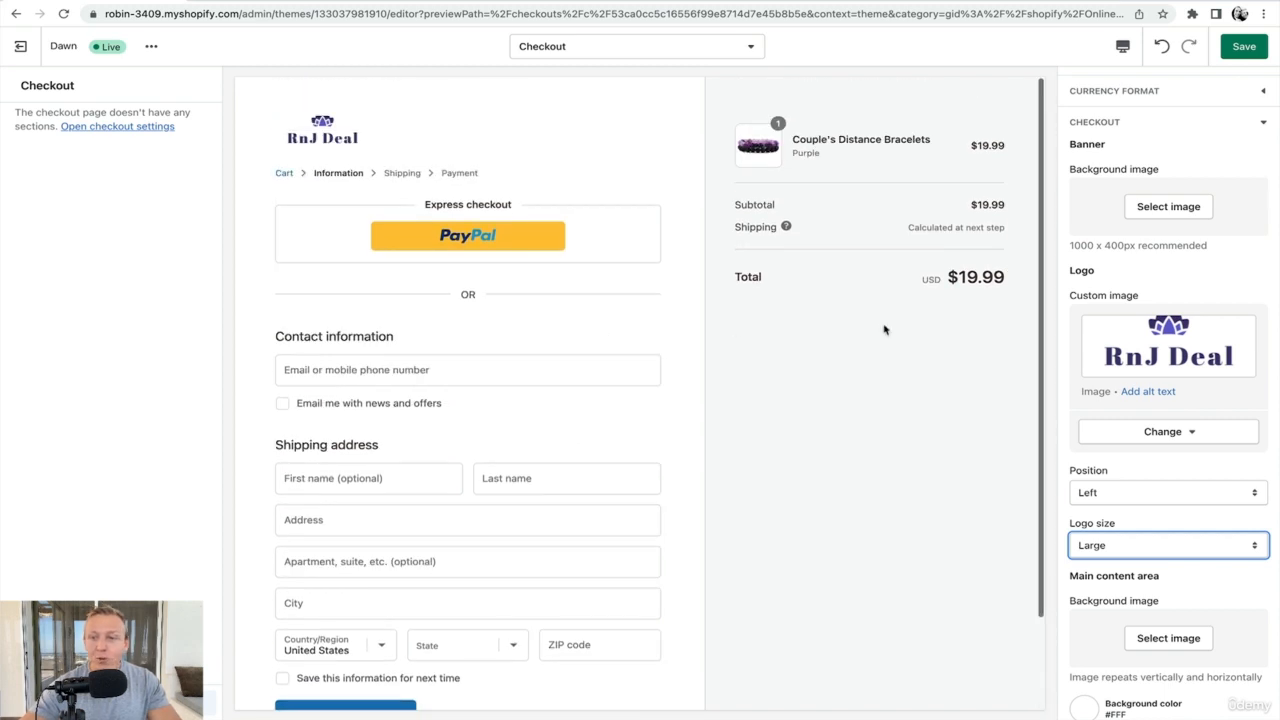
Look over the Colors and Typography sections of the theme settings without changing them
scroll(1174, 290, up, 10)
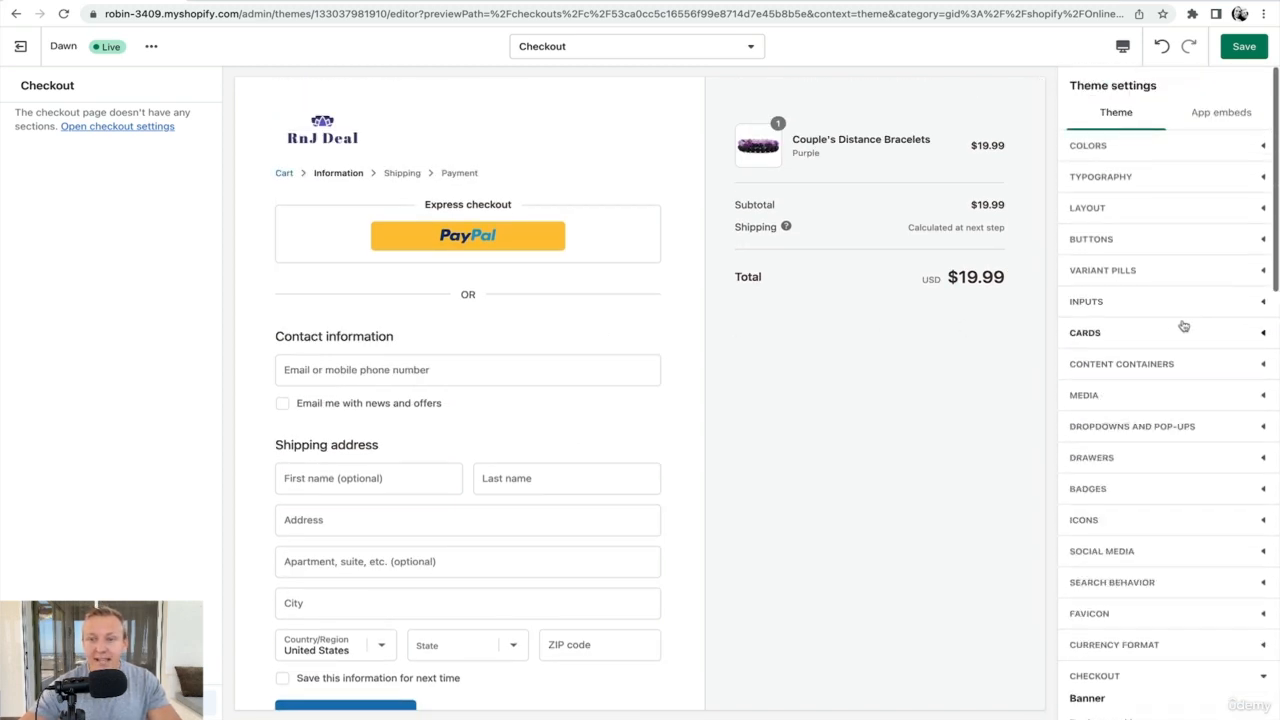
click(1180, 147)
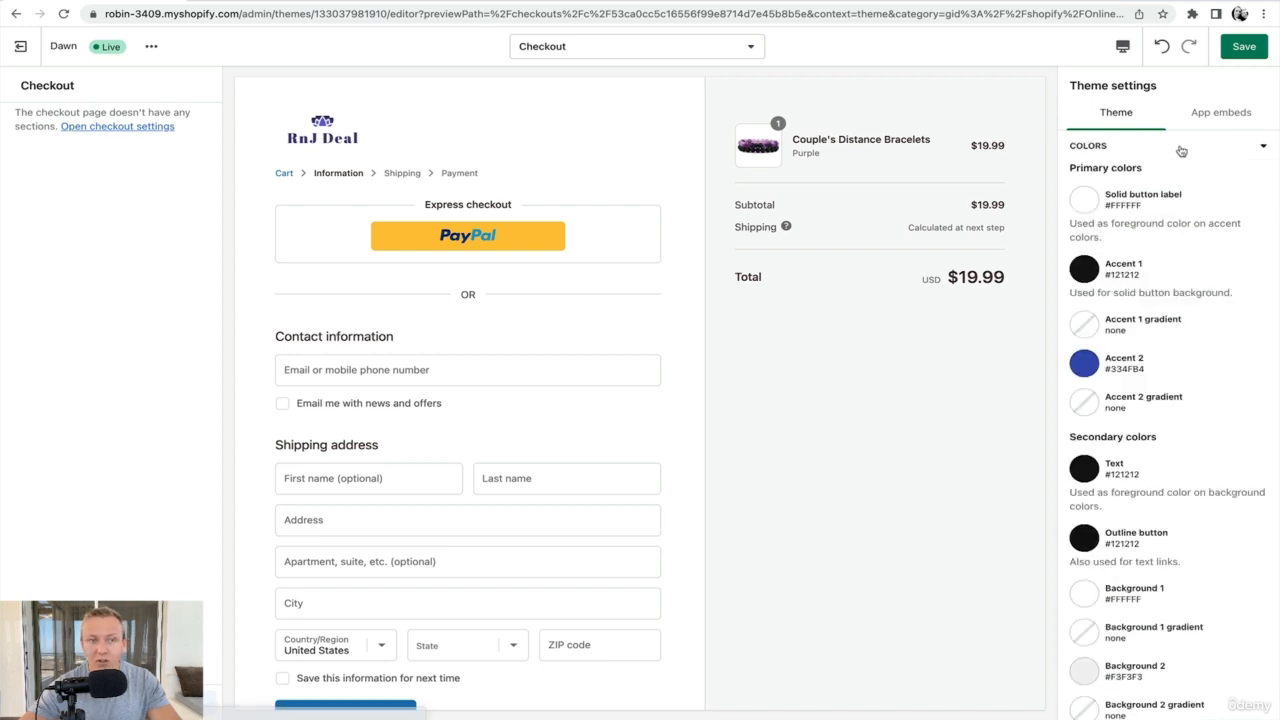
click(1181, 148)
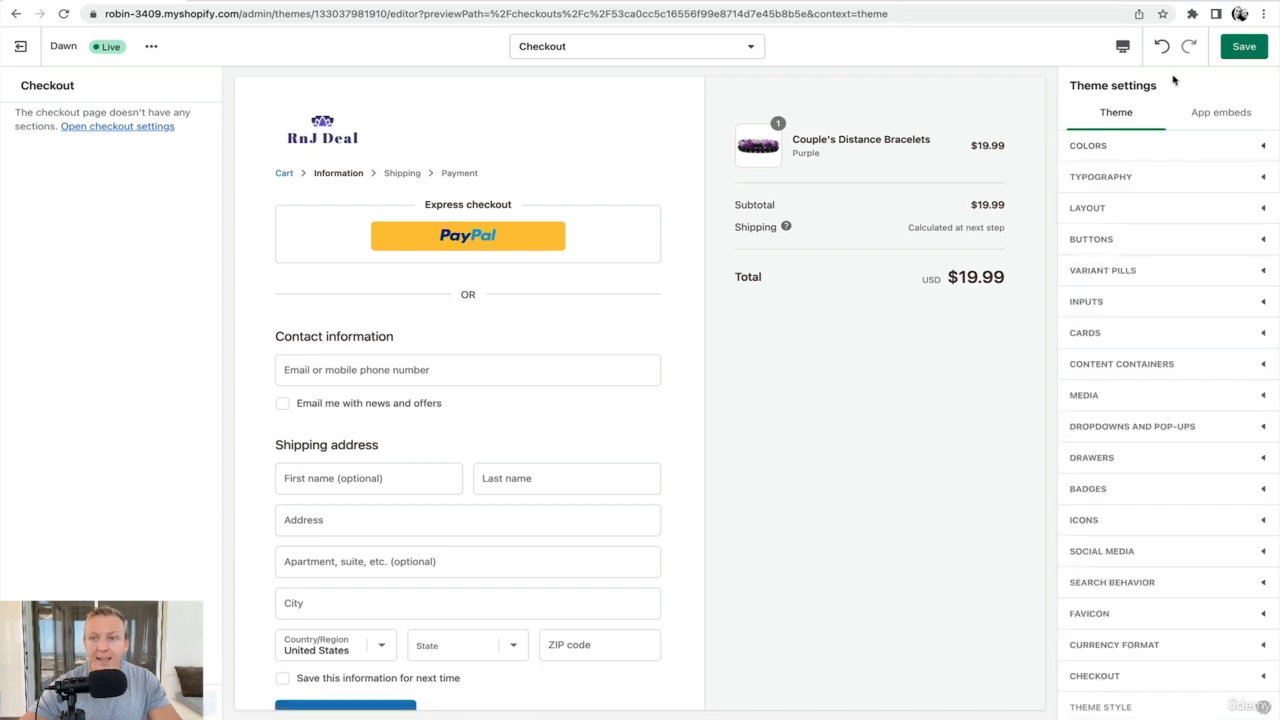
click(1140, 178)
click(1140, 178)
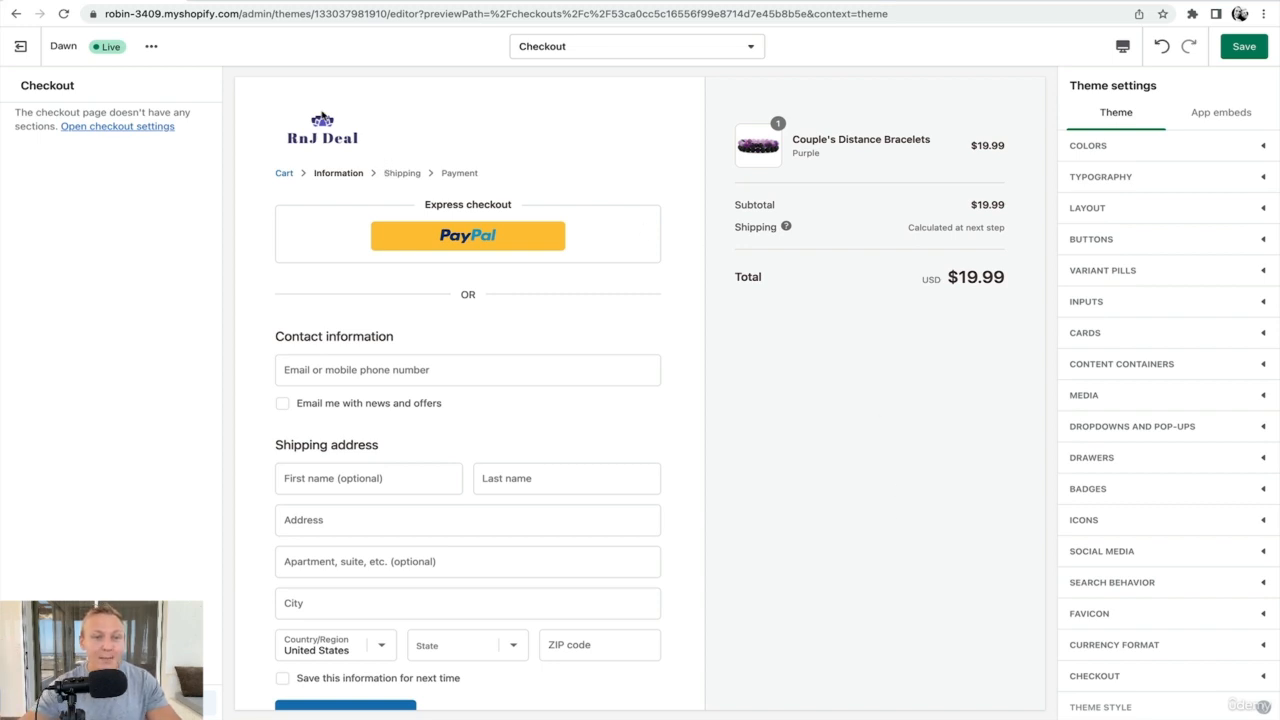
Save the checkout style changes, and return from the theme editor to the store's Checkout settings
click(1248, 50)
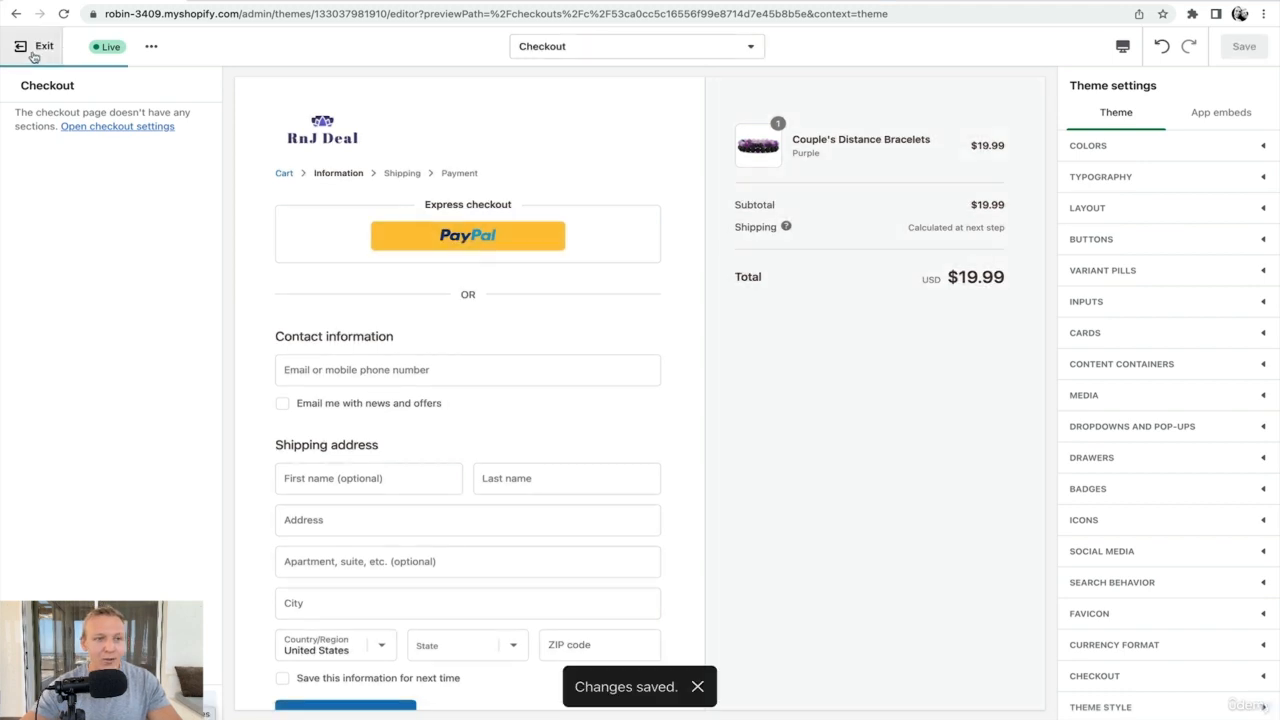
click(33, 47)
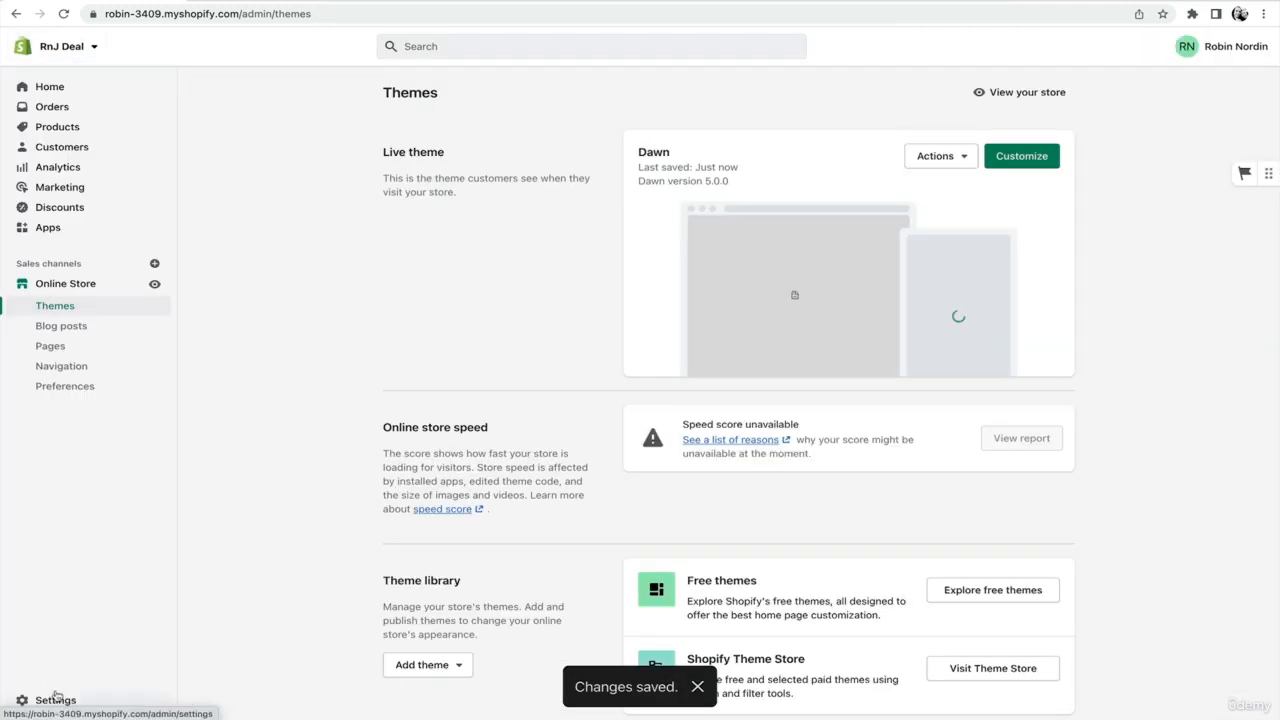
click(55, 699)
scroll(330, 262, down, 1)
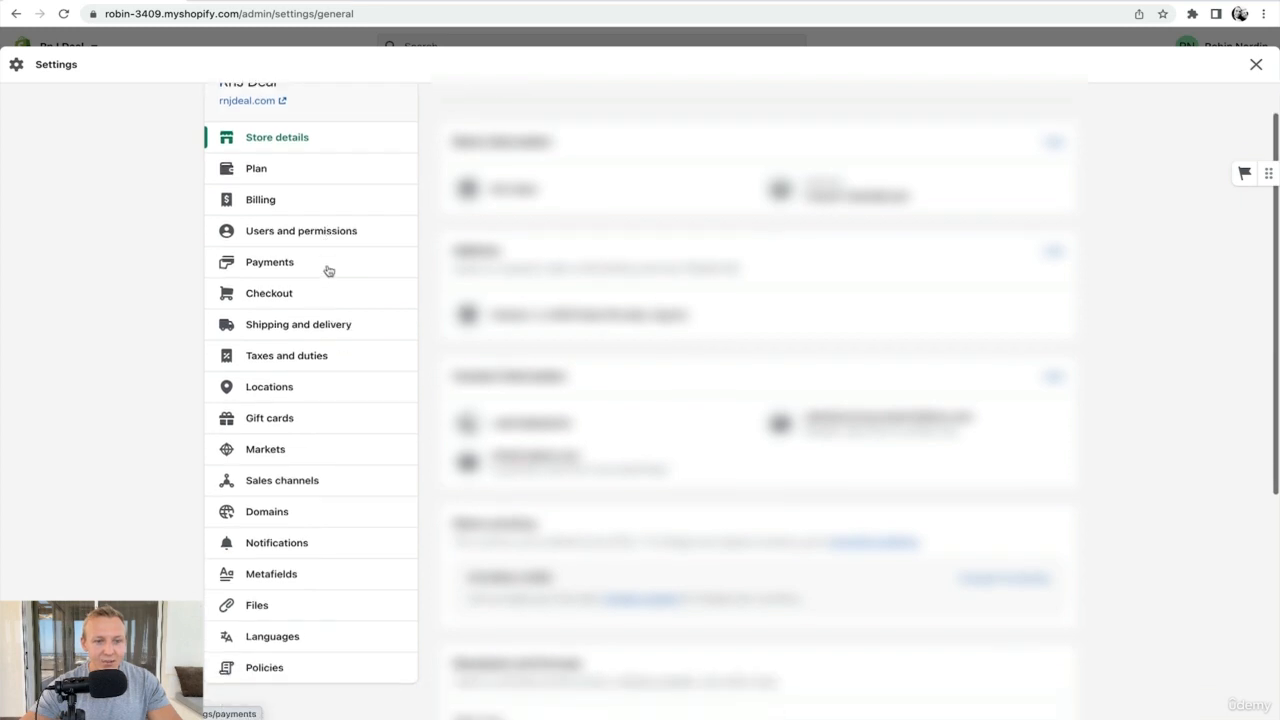
click(268, 292)
Set the customer contact method to Email, and offer shipping updates by SMS or email instead of the Shop App link
scroll(703, 289, down, 2)
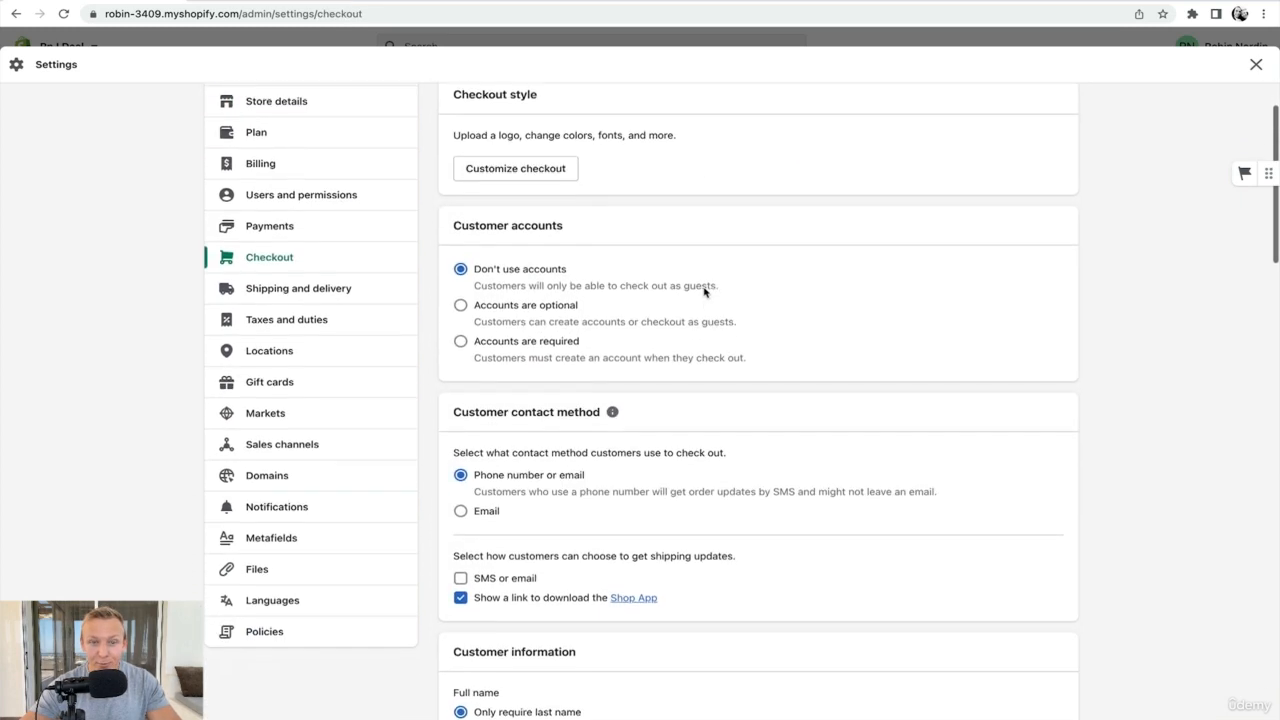
scroll(706, 290, down, 1)
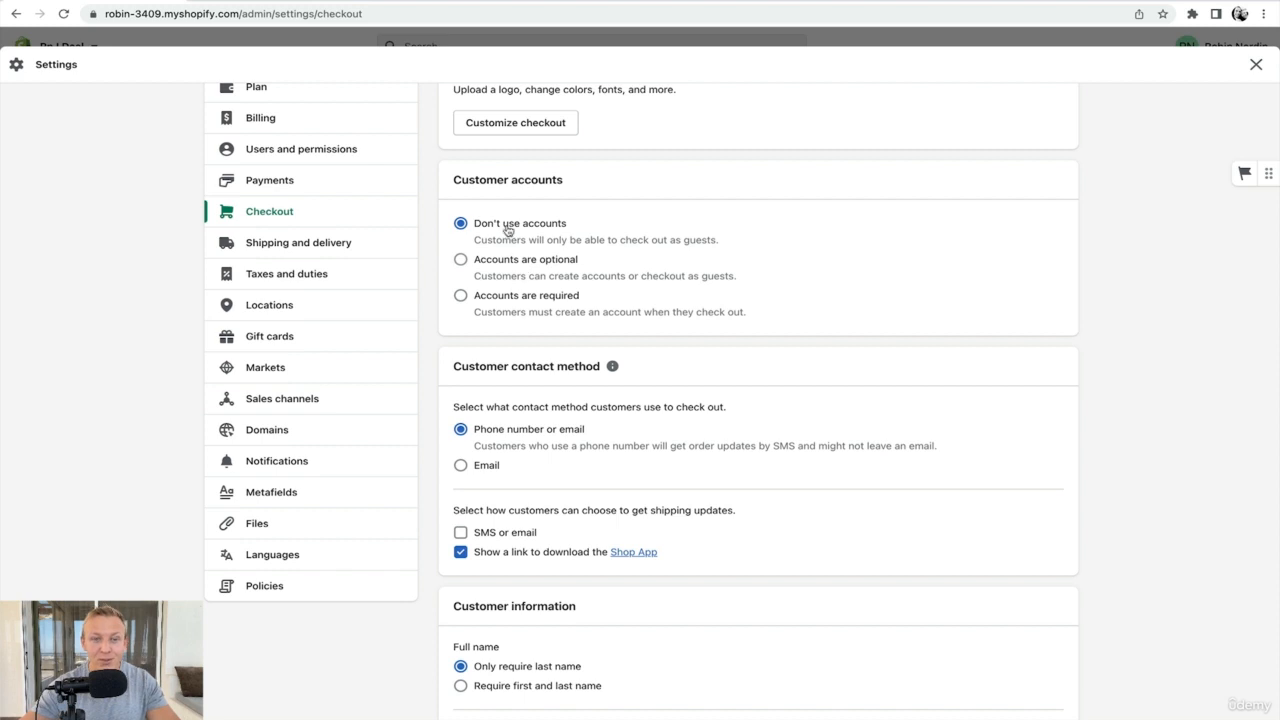
scroll(683, 449, down, 2)
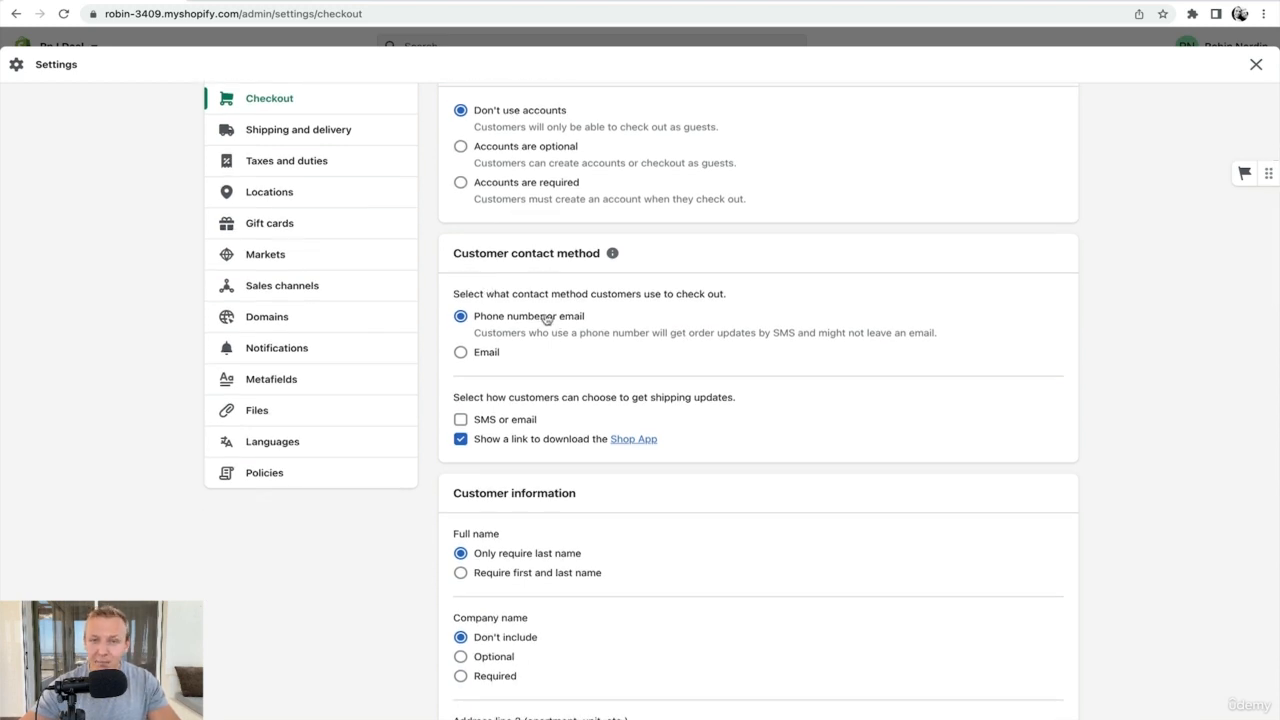
click(462, 353)
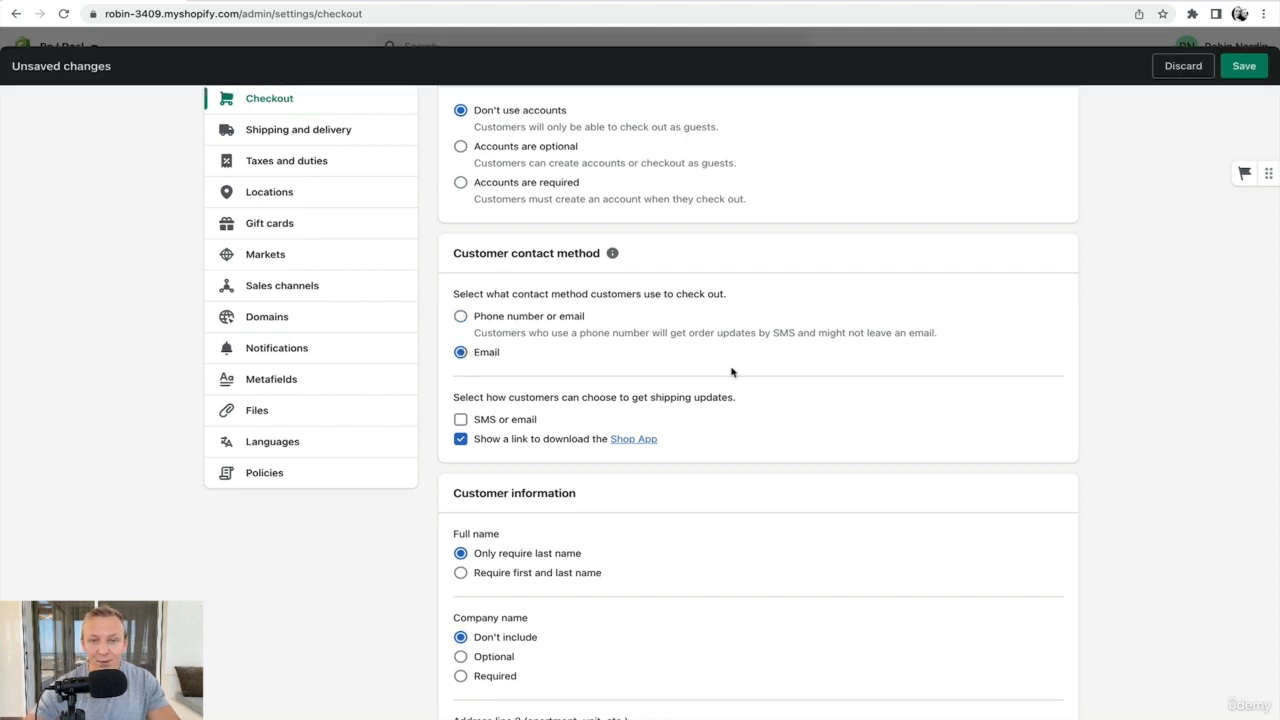
scroll(731, 379, down, 2)
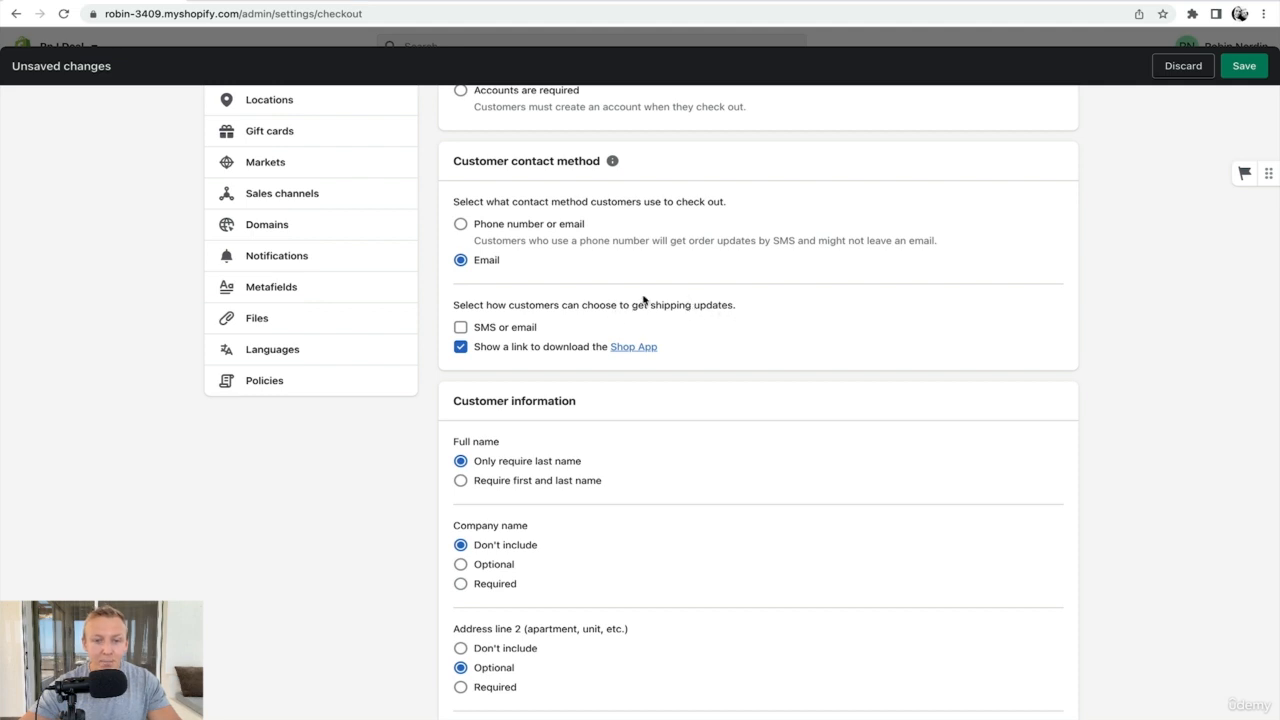
click(461, 328)
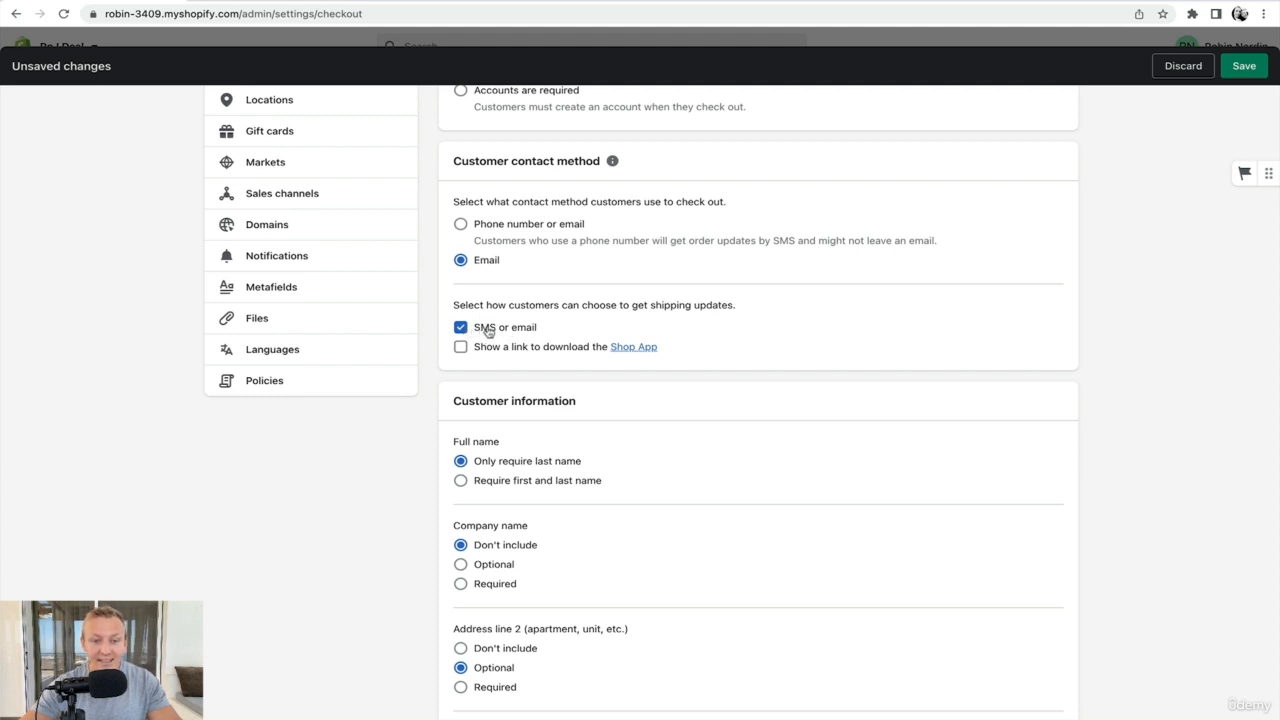
Review the customer information and tipping options of the checkout, from full name and company name to shipping address phone number
scroll(560, 400, down, 2)
scroll(560, 400, down, 2)
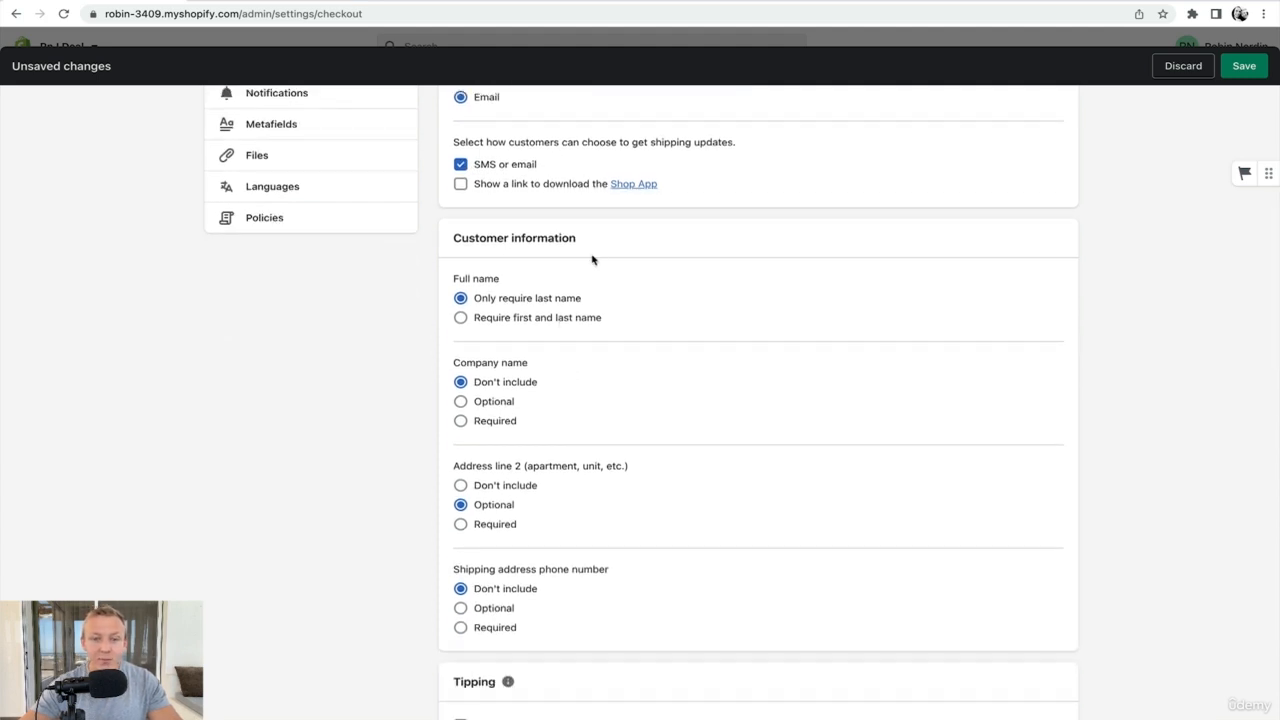
scroll(591, 347, down, 1)
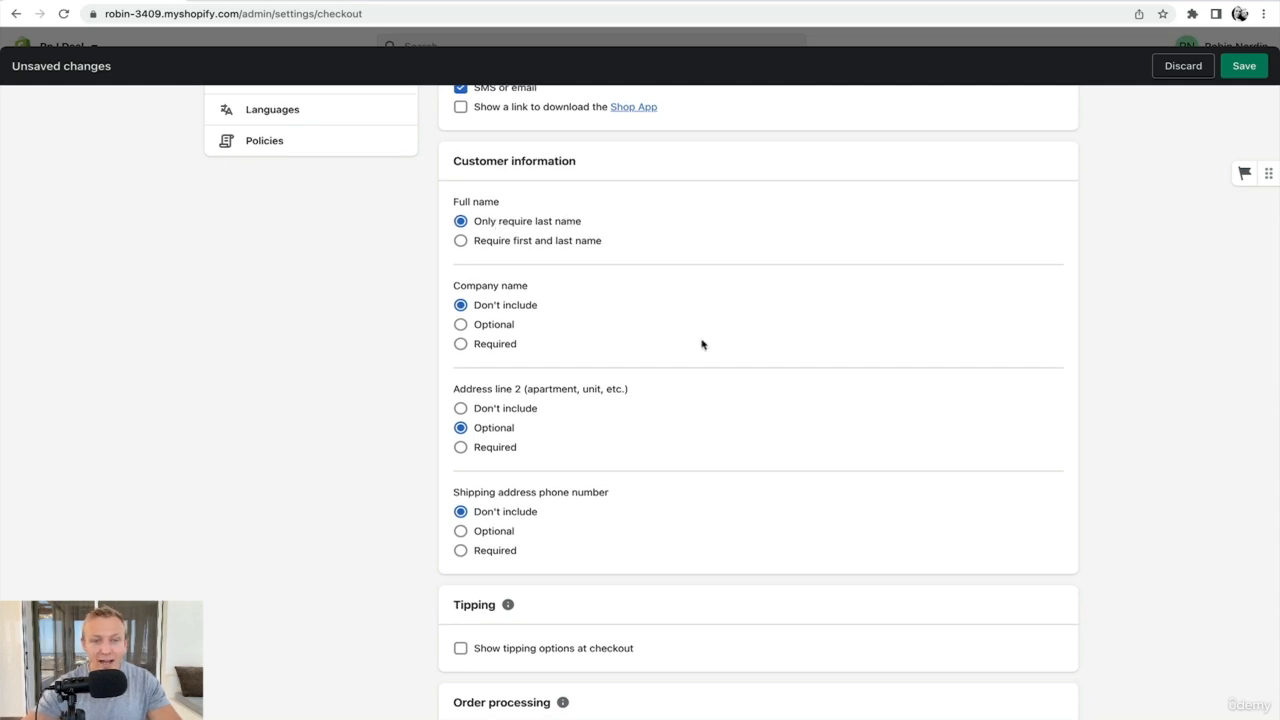
scroll(577, 317, down, 1)
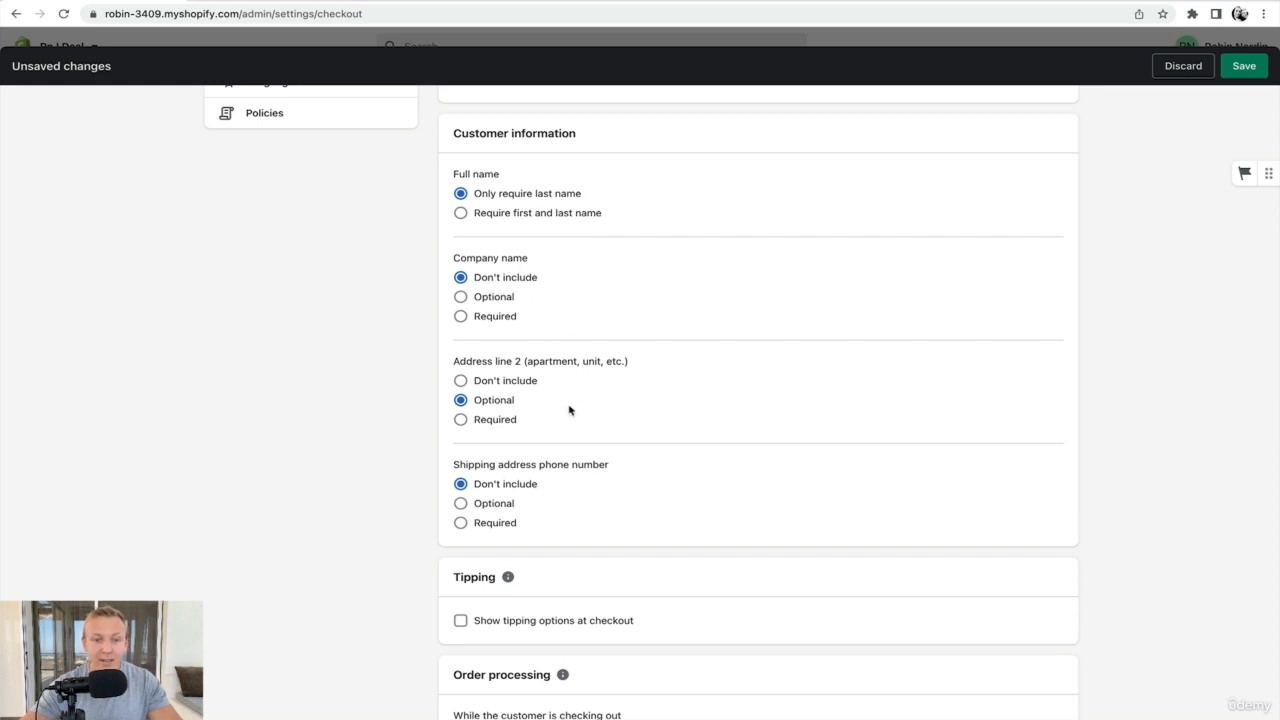
scroll(569, 409, down, 1)
scroll(493, 375, down, 3)
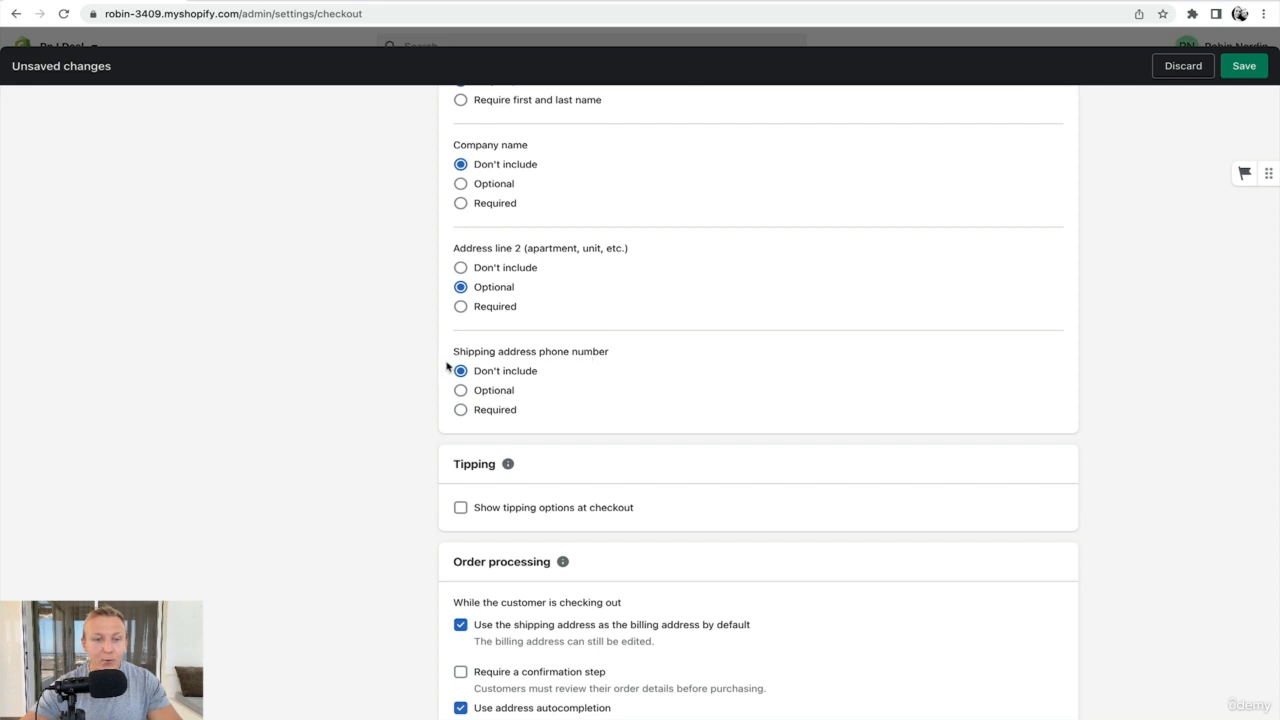
scroll(470, 367, down, 1)
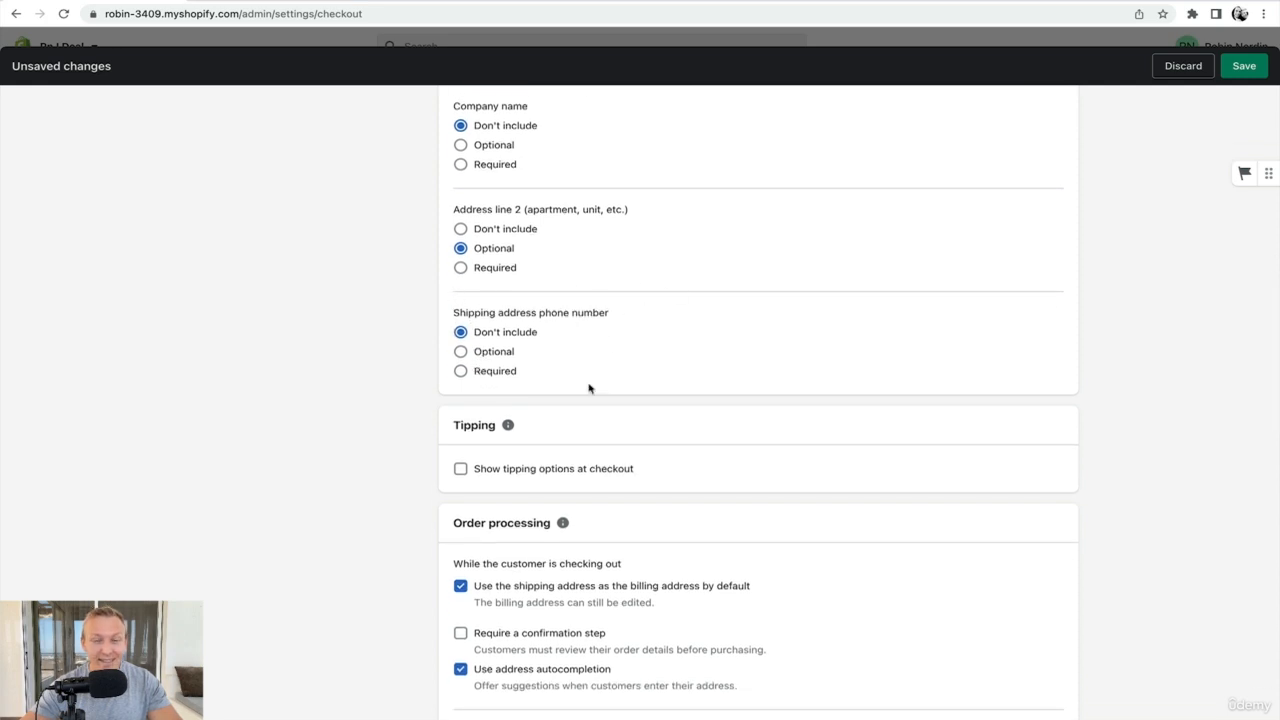
scroll(440, 336, down, 1)
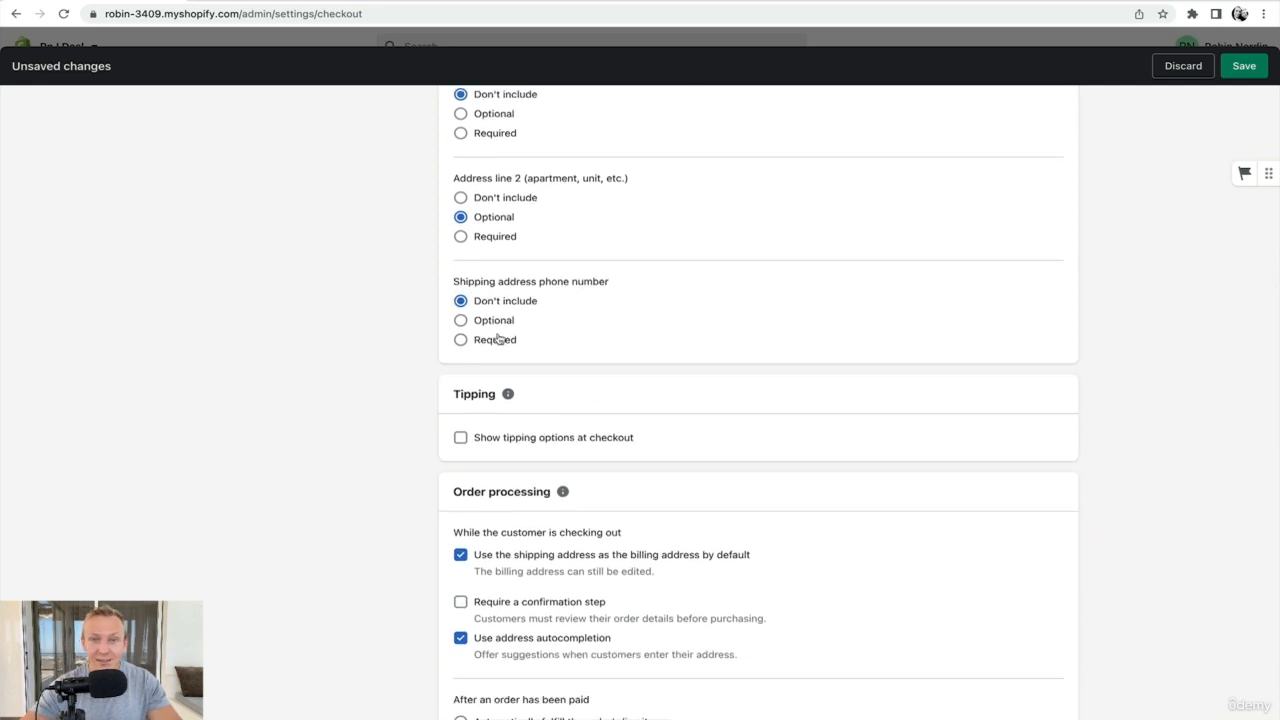
scroll(540, 320, down, 2)
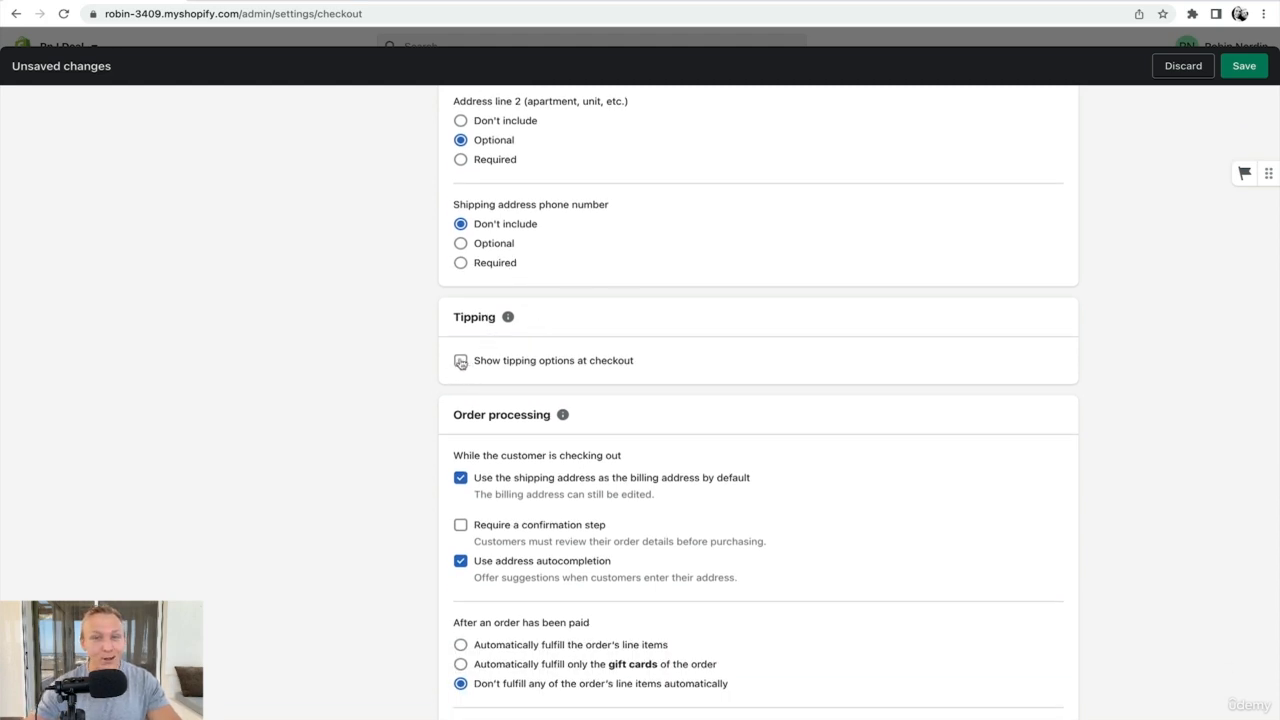
Review the checkout's order processing, marketing consent and abandoned checkout email options without changing them
scroll(506, 347, down, 4)
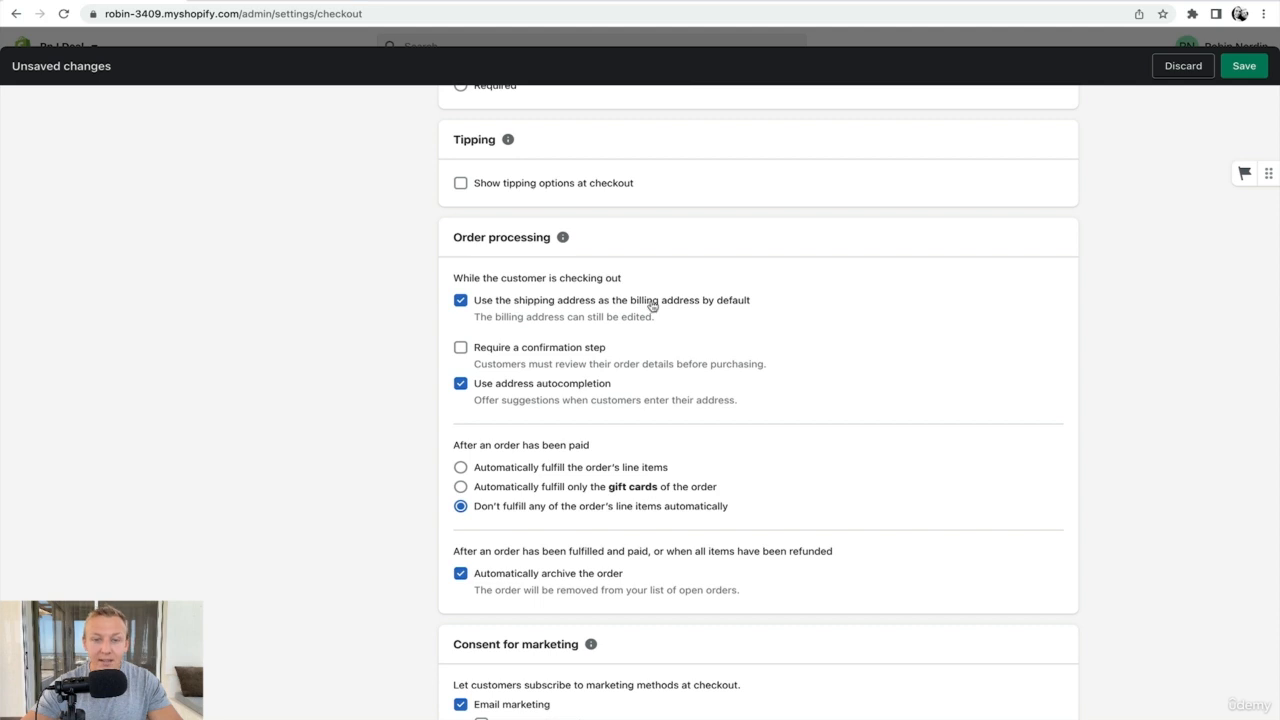
scroll(580, 334, down, 3)
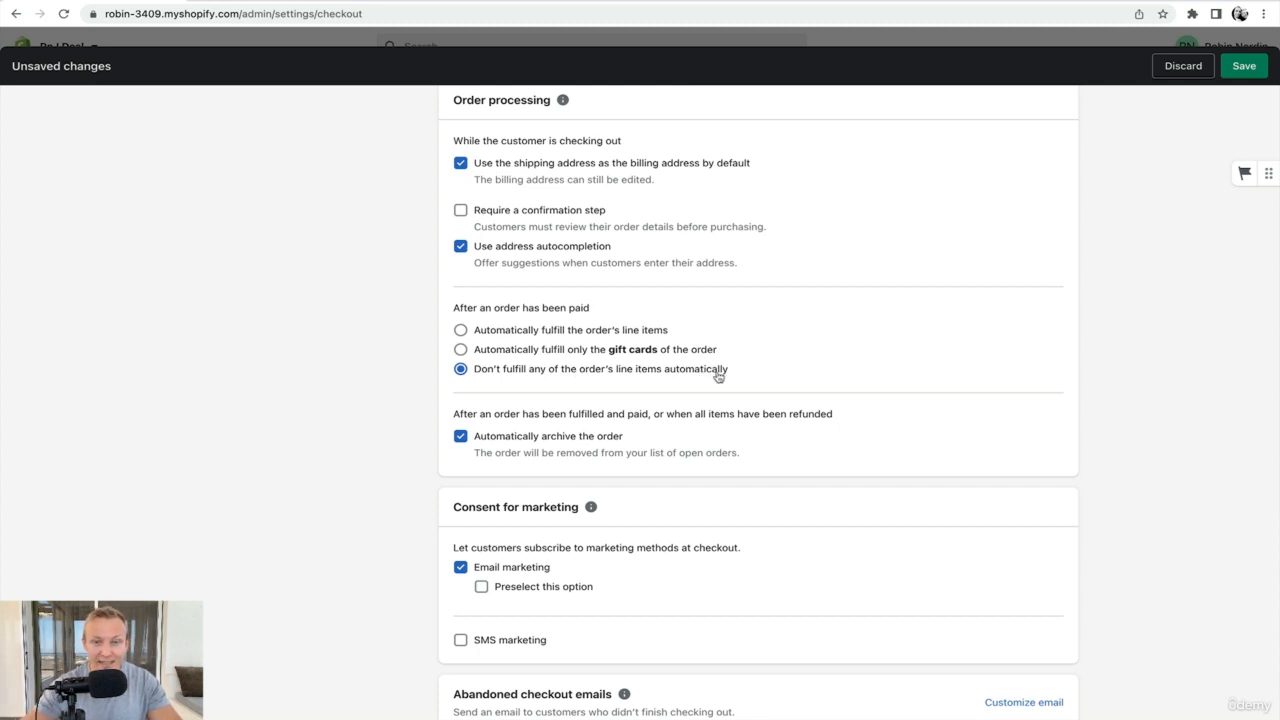
scroll(560, 352, down, 2)
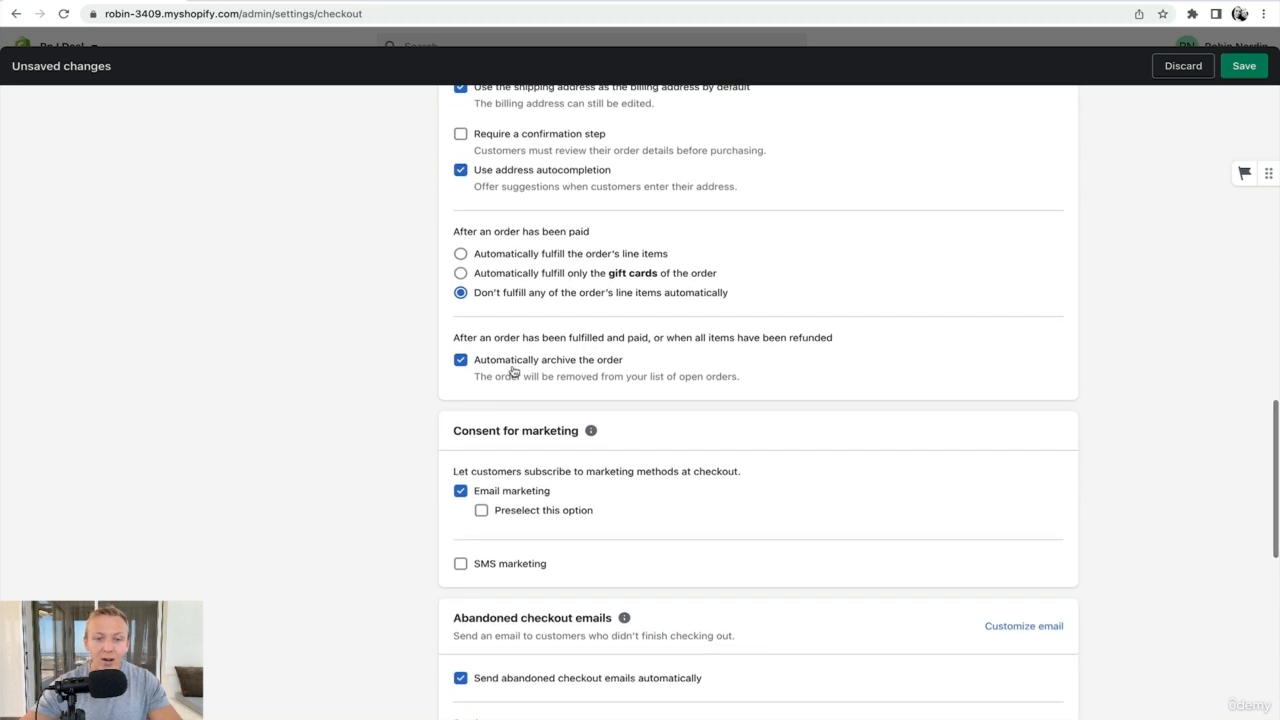
scroll(737, 463, down, 3)
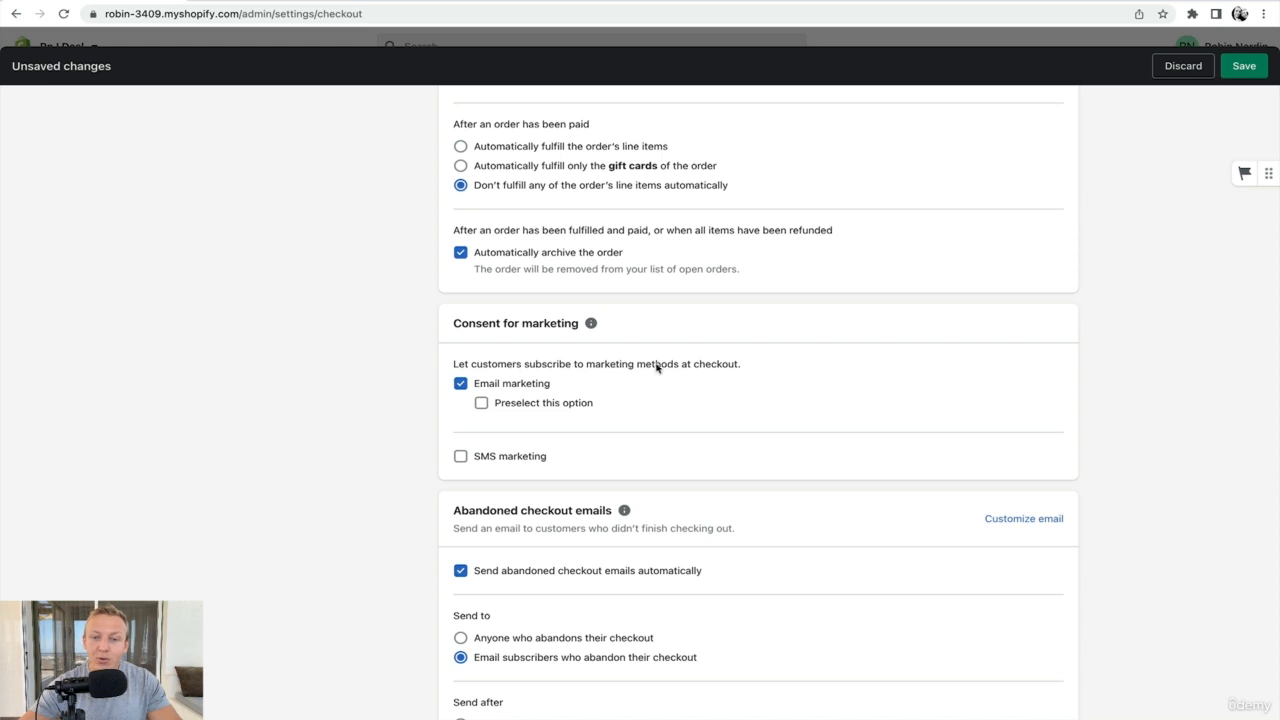
click(482, 404)
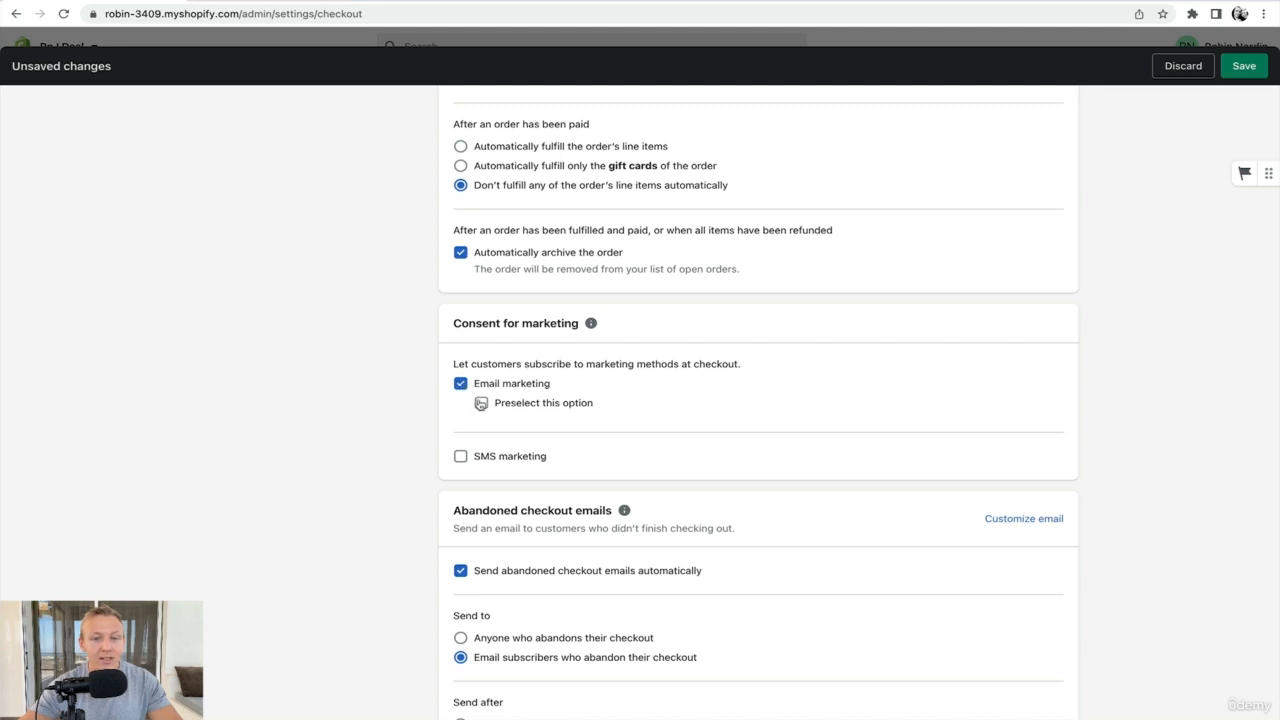
scroll(663, 466, down, 2)
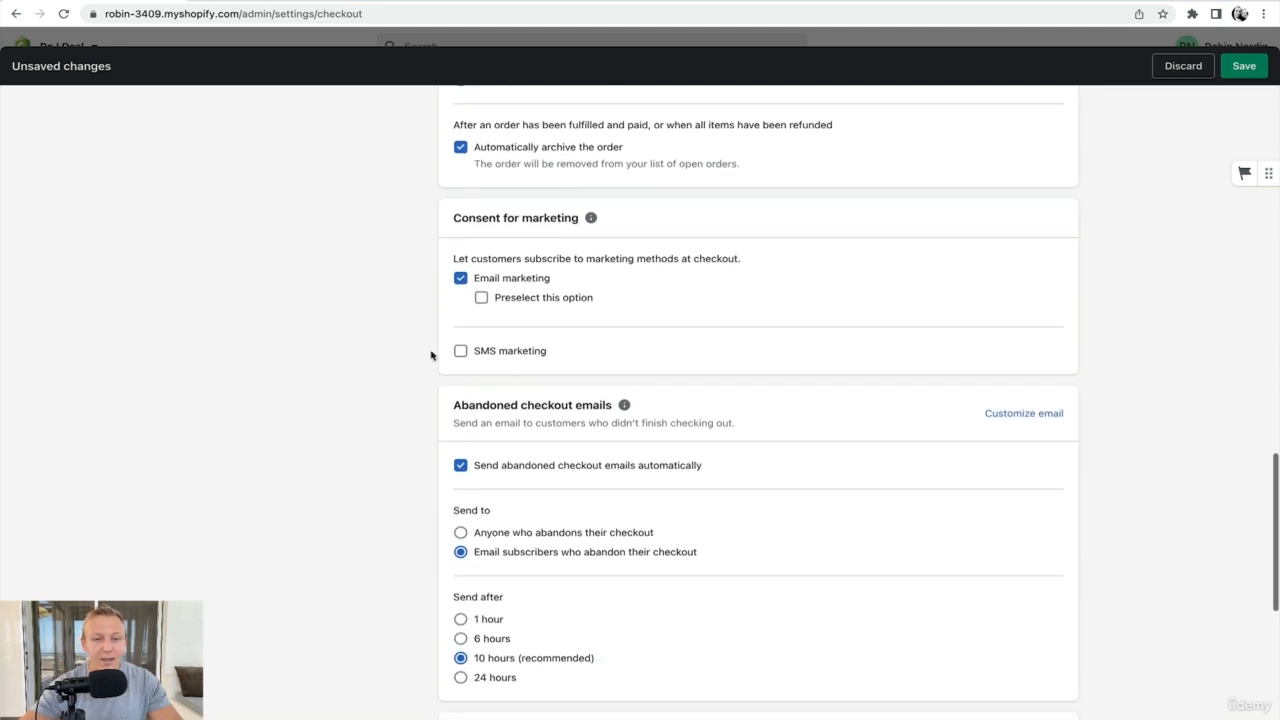
scroll(616, 400, down, 2)
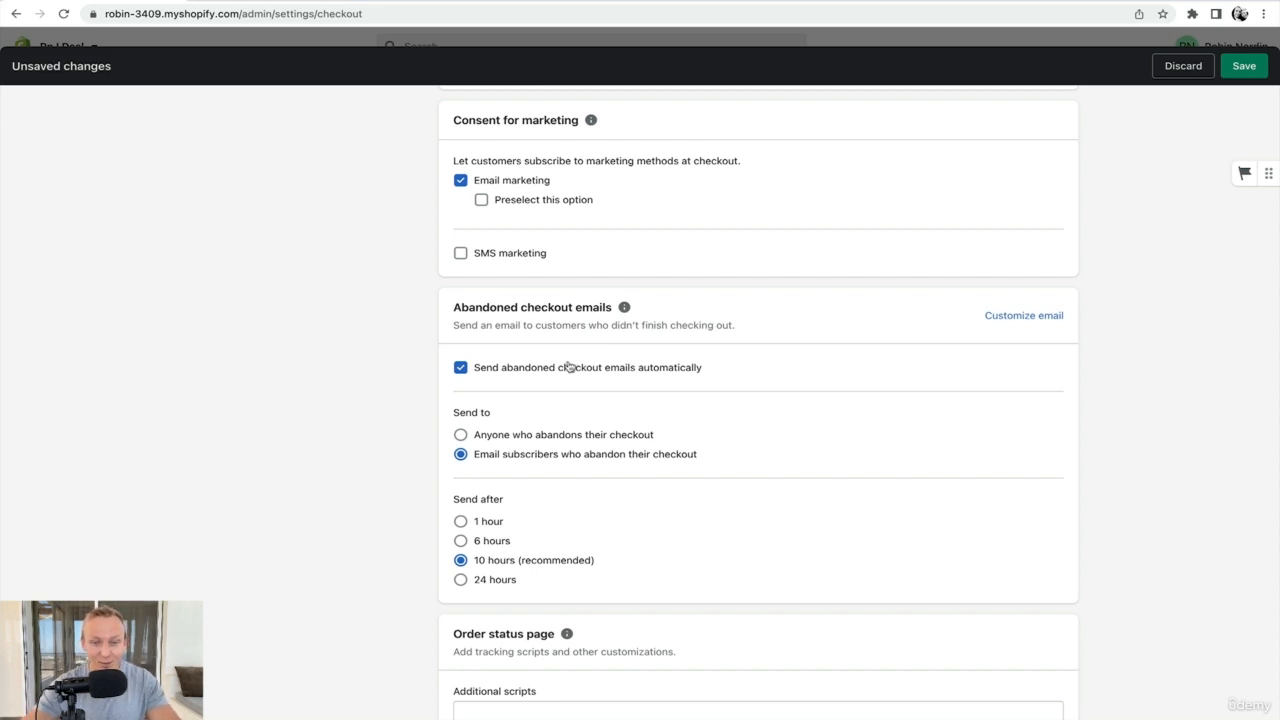
scroll(703, 520, down, 2)
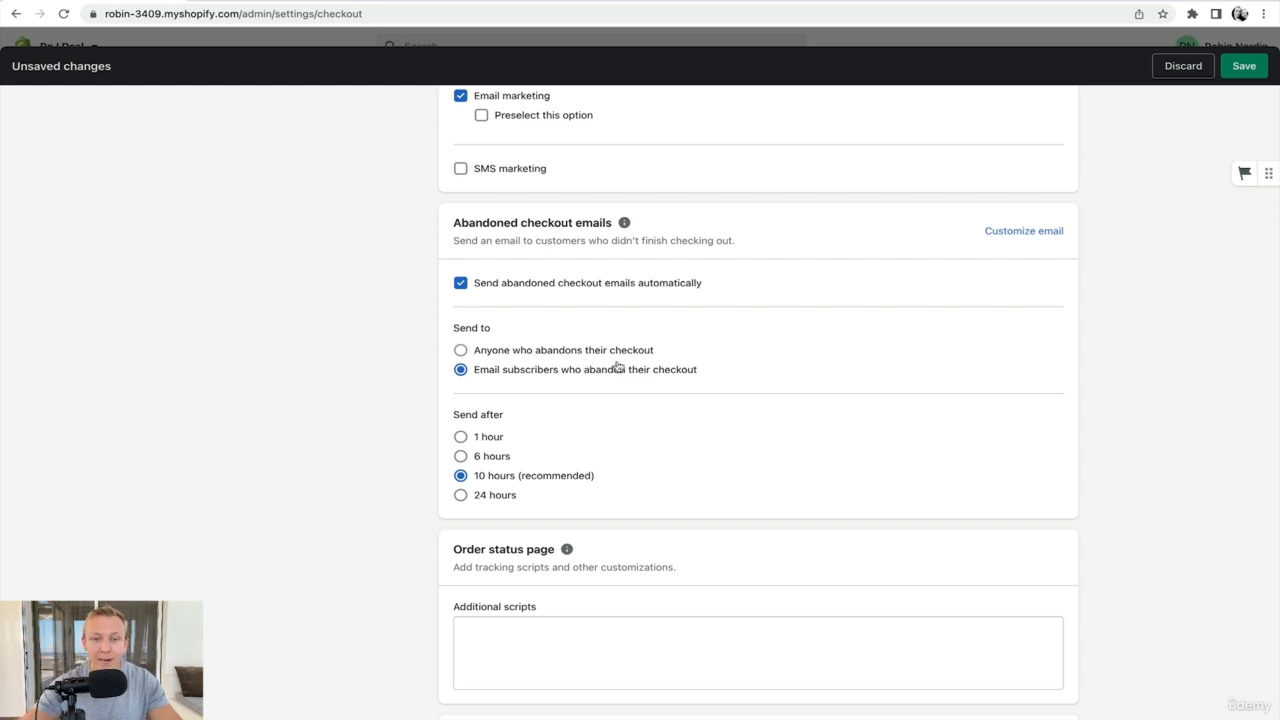
Check the order status page and checkout language sections, and save the Checkout settings
scroll(630, 400, down, 4)
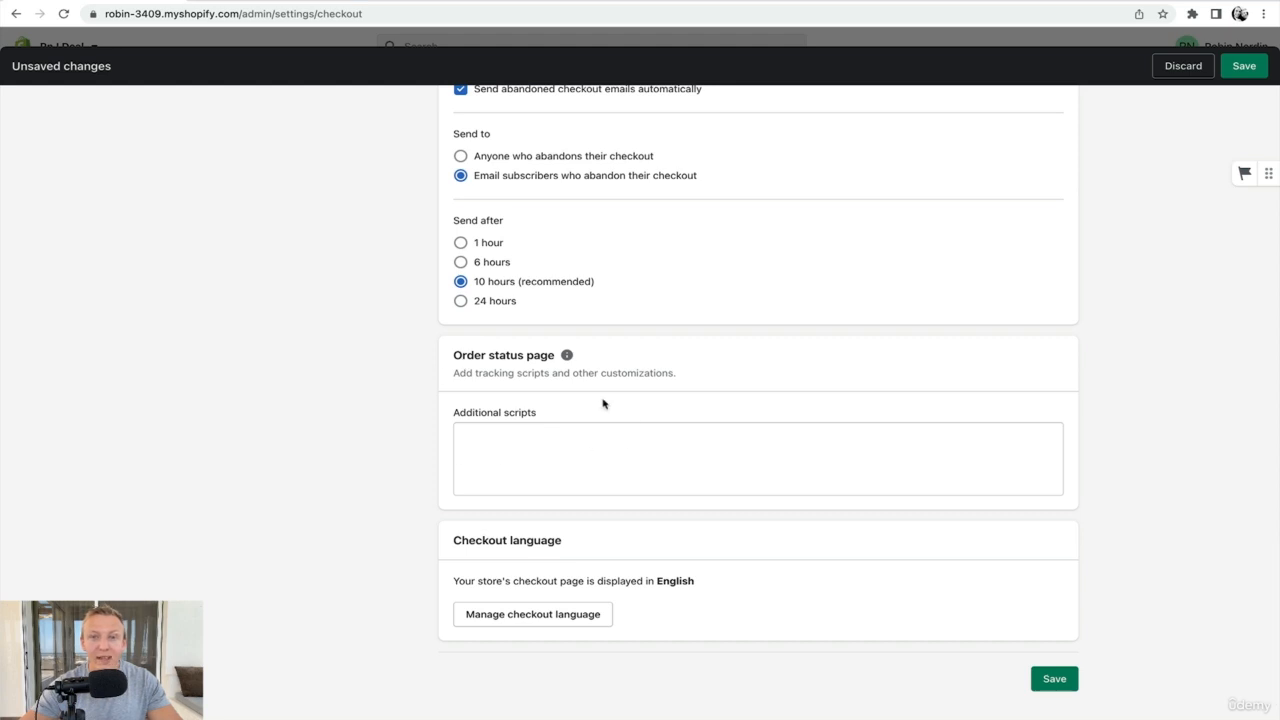
scroll(383, 410, down, 1)
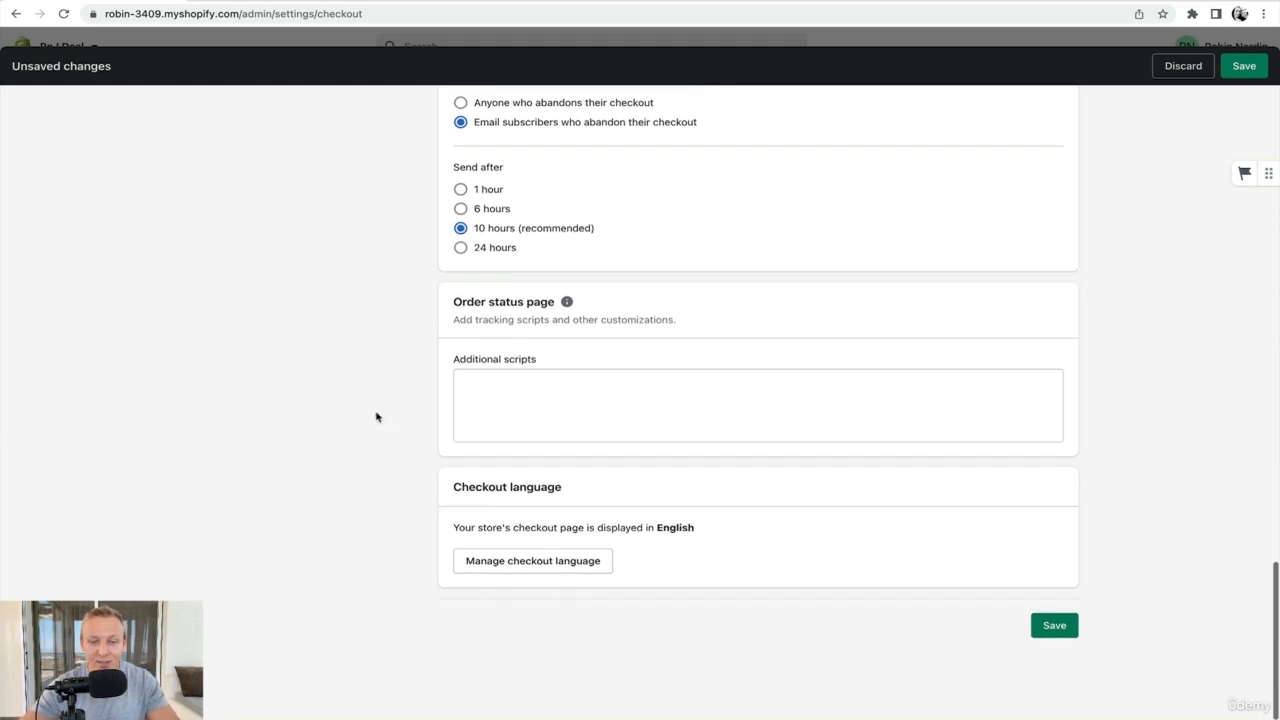
click(1055, 626)
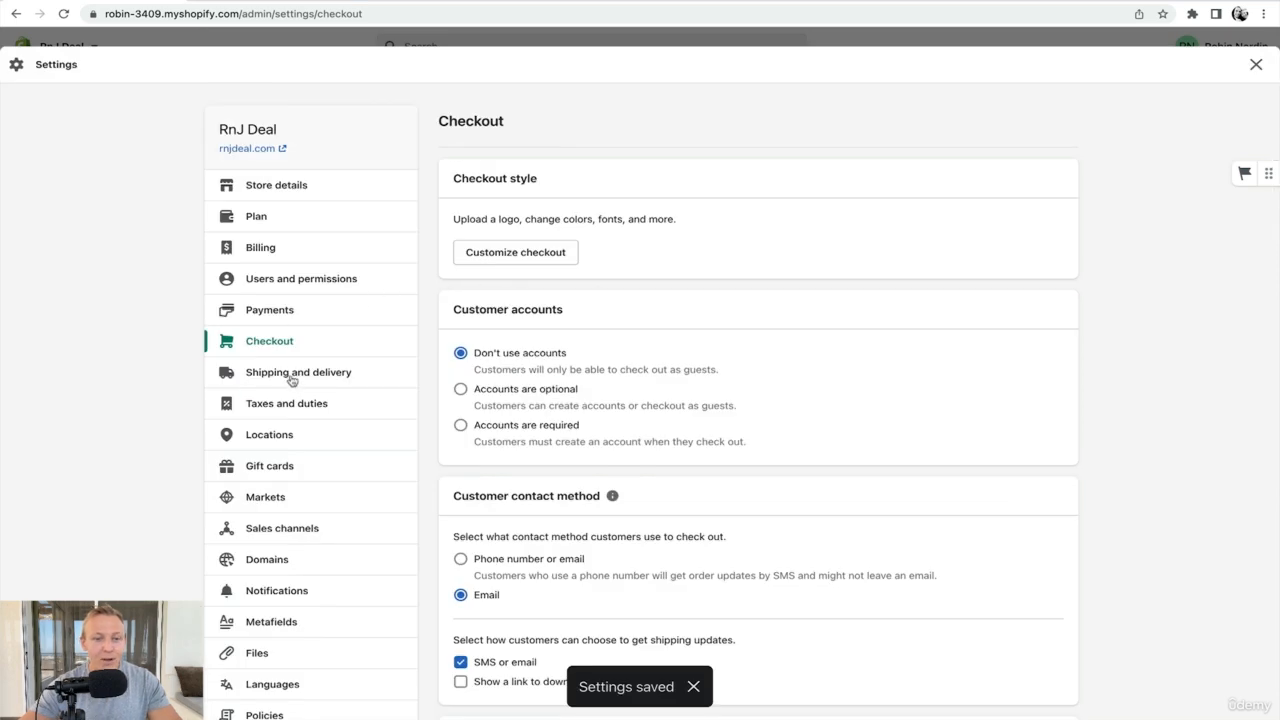
Look over the Shipping and delivery, Taxes and duties, Locations and Gift cards settings without changing them
click(298, 373)
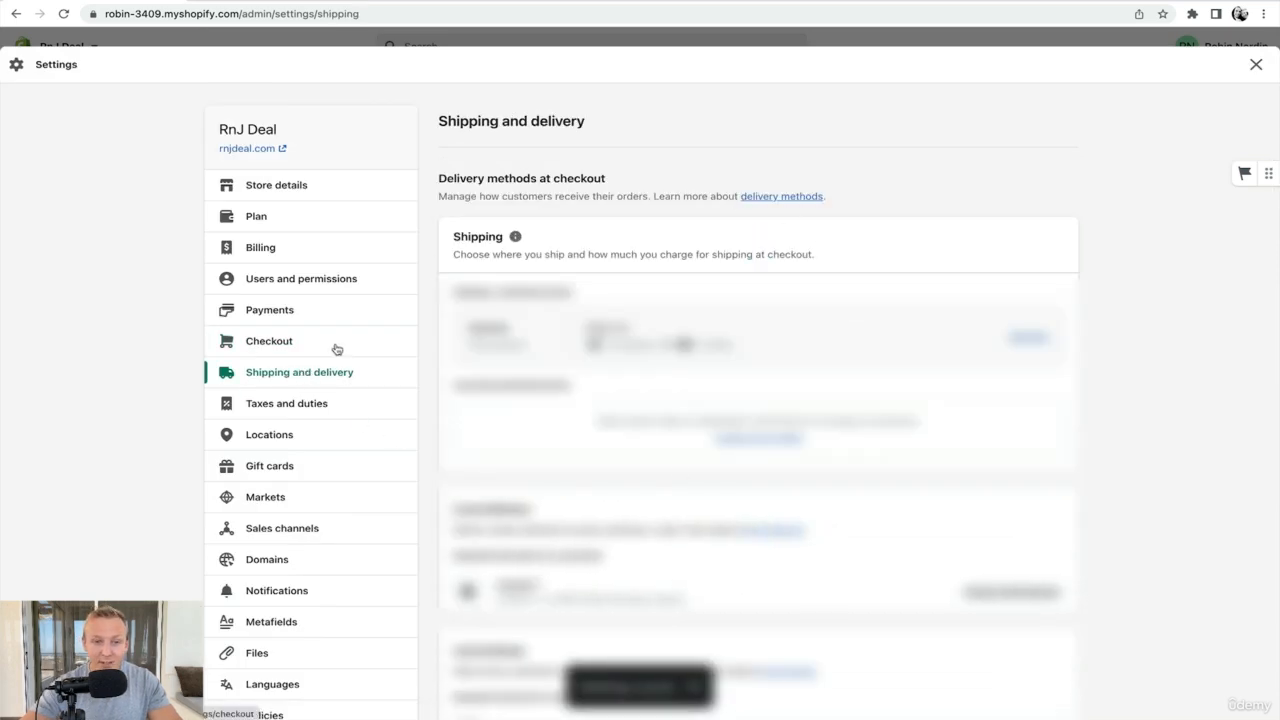
scroll(340, 345, down, 2)
click(314, 314)
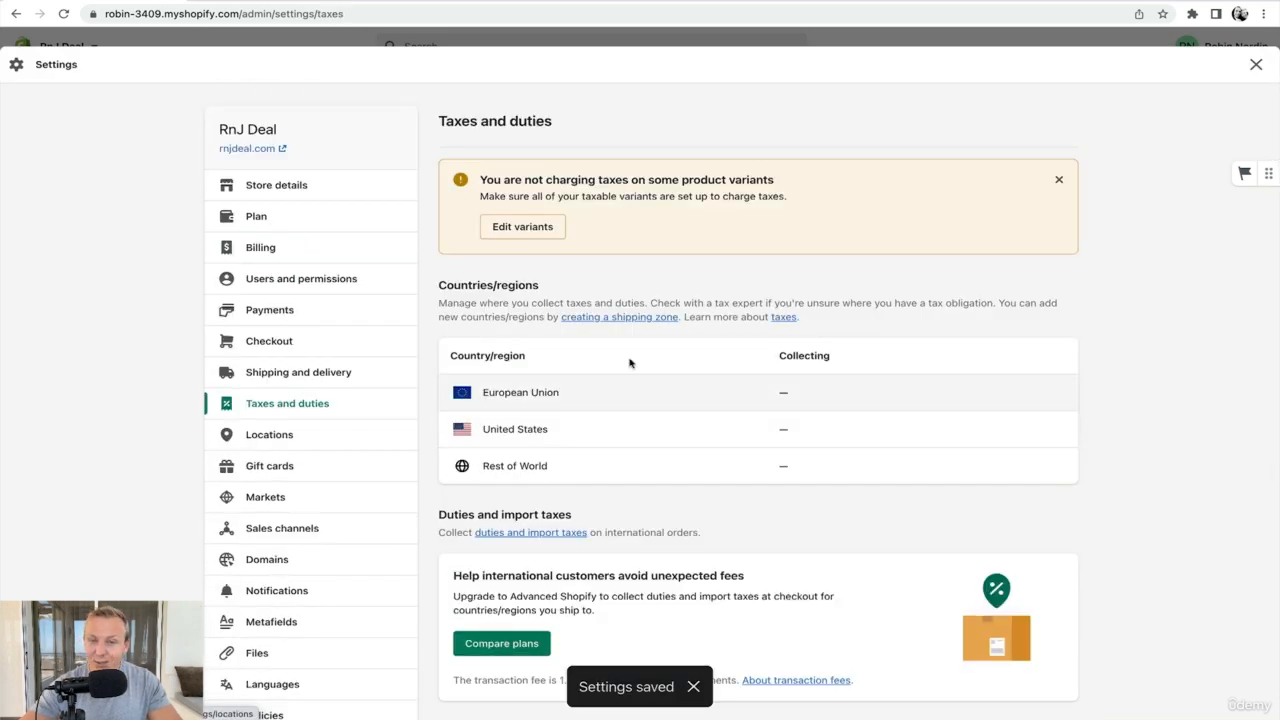
scroll(265, 314, down, 3)
click(265, 312)
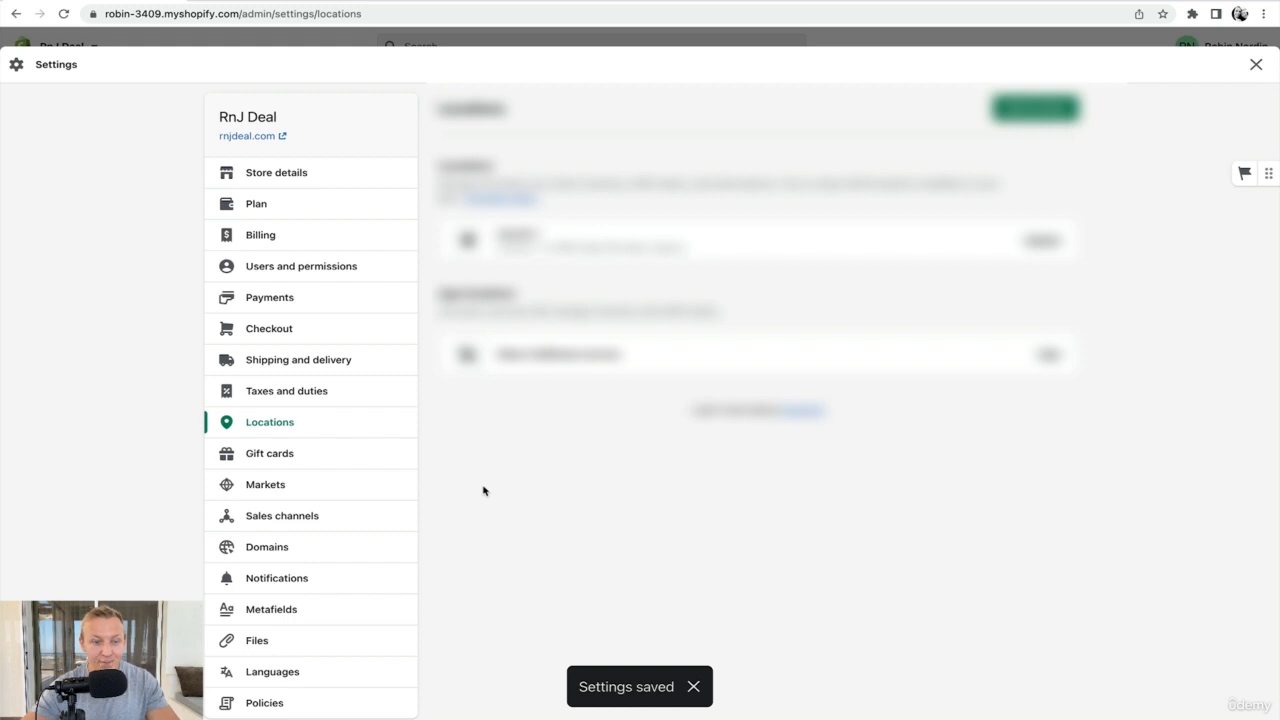
scroll(450, 450, down, 1)
click(306, 428)
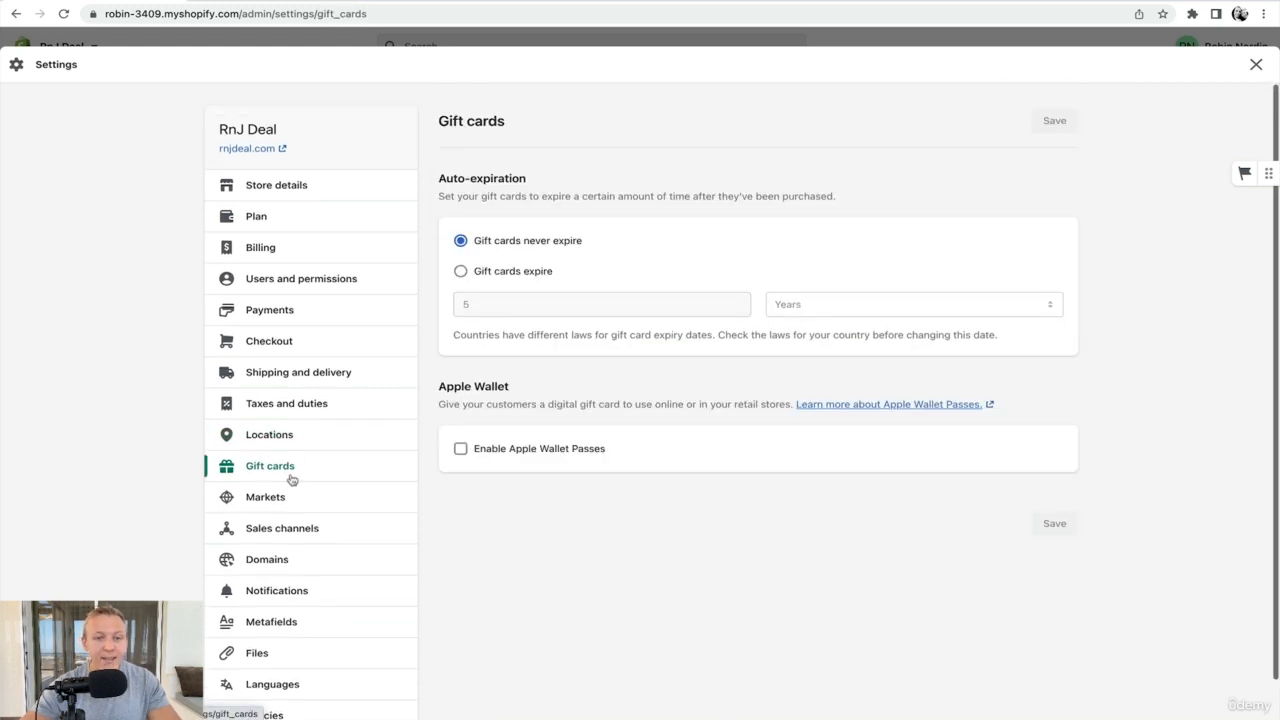
scroll(704, 284, up, 1)
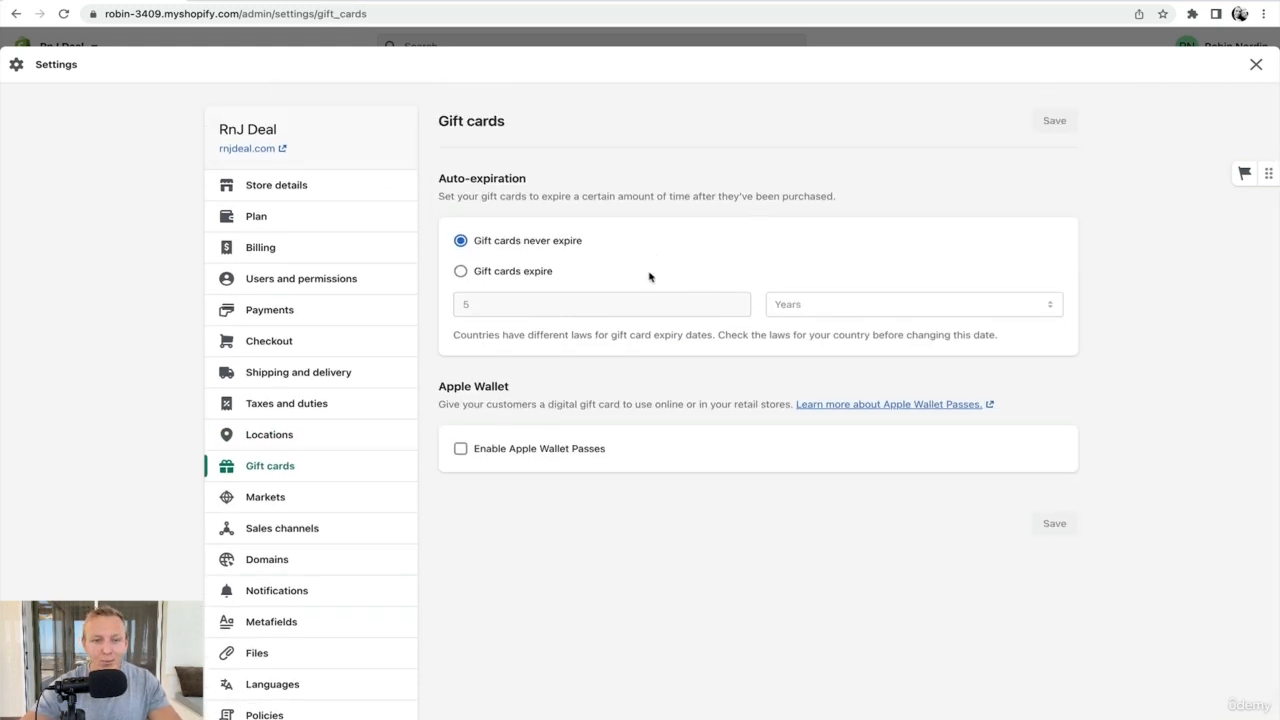
scroll(348, 454, down, 1)
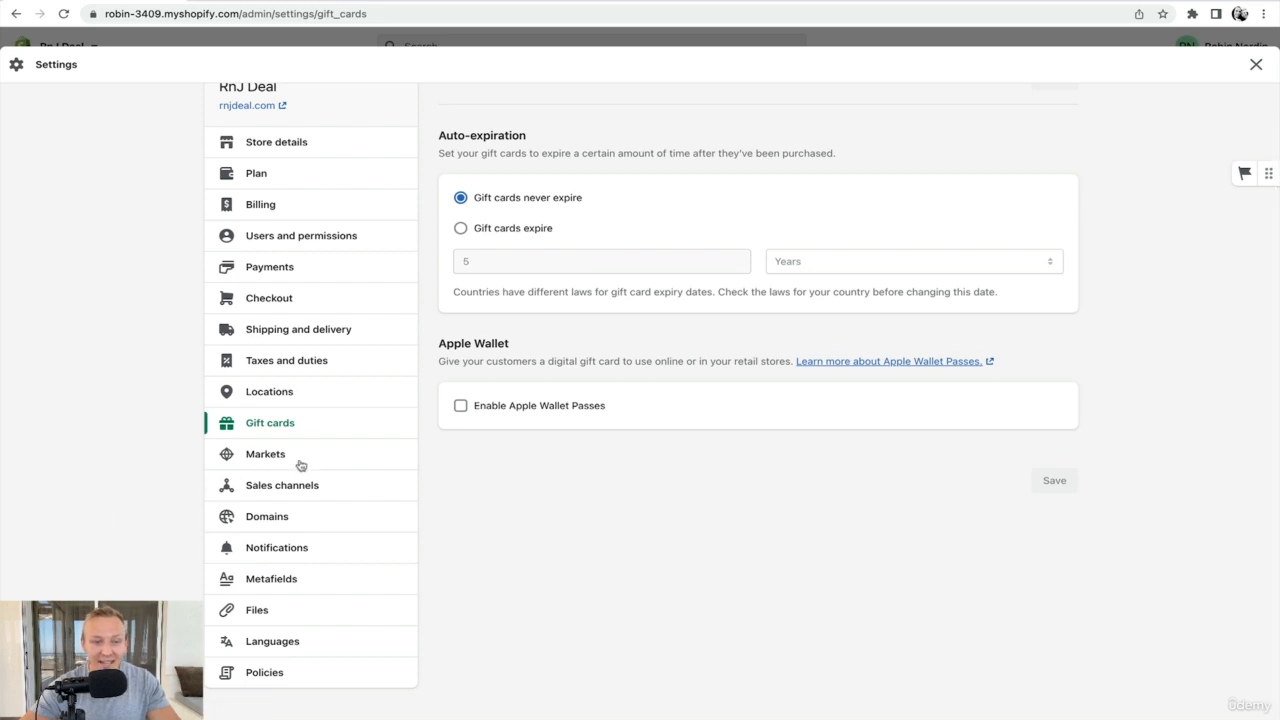
Open the store's Markets settings to see its primary and other markets
click(251, 456)
scroll(266, 500, down, 1)
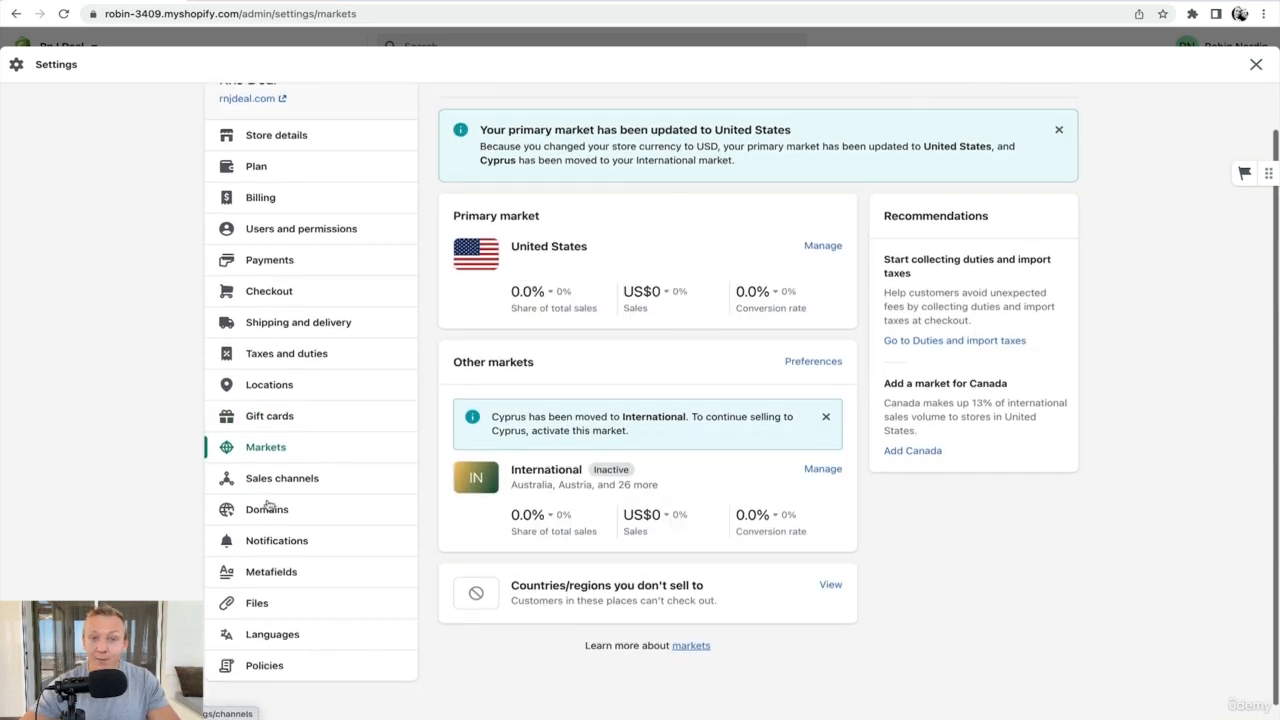
scroll(273, 508, up, 1)
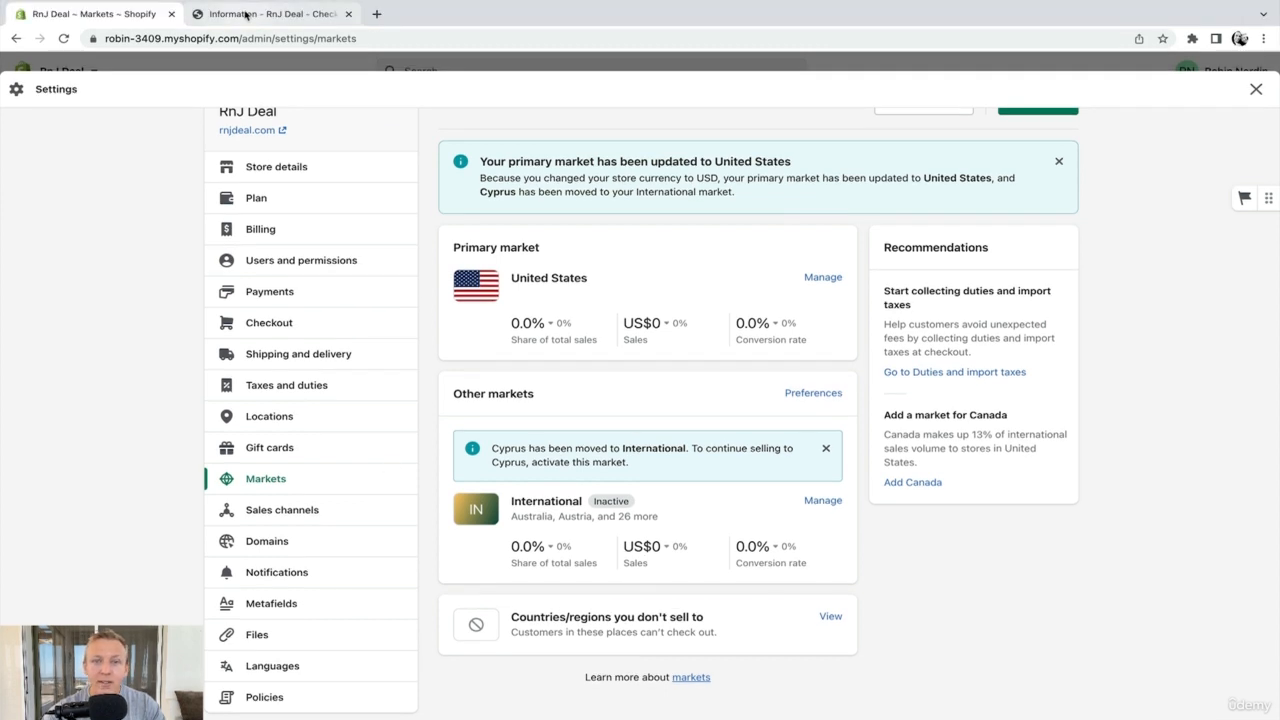
Check which countries the Country/Region field offers on the store's live checkout page, and return to the Markets settings
click(245, 14)
scroll(250, 460, down, 1)
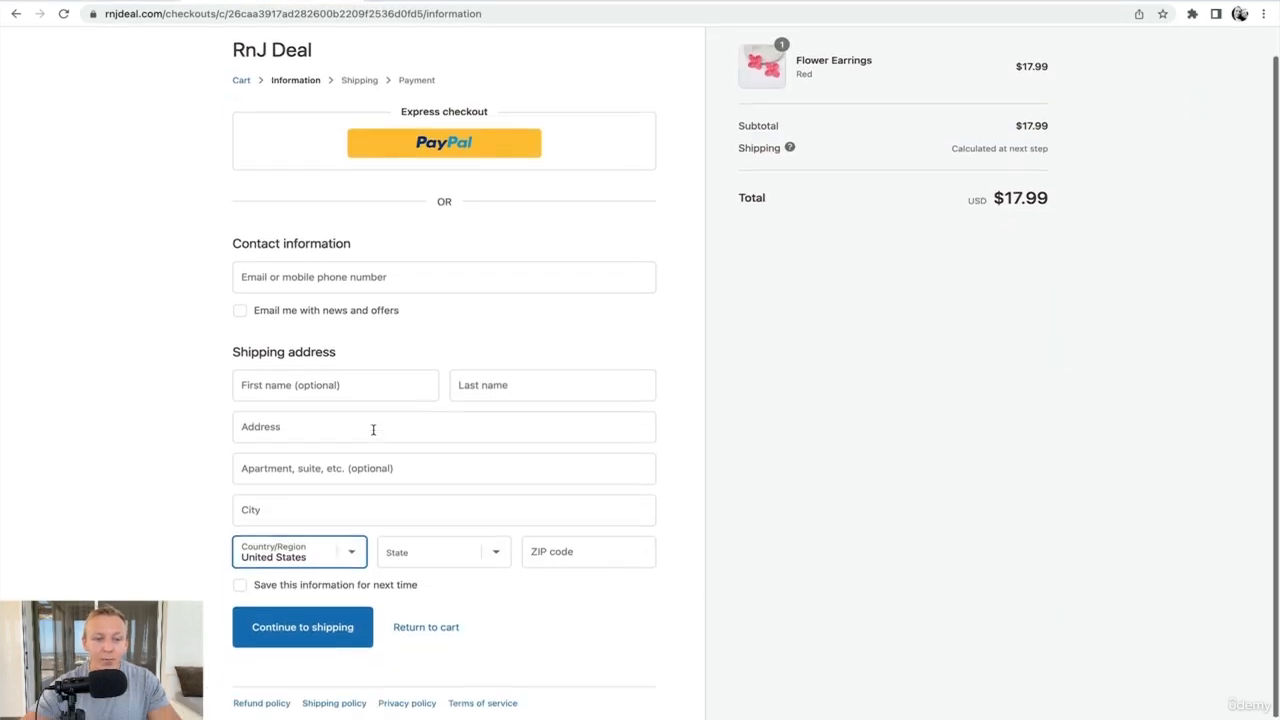
click(352, 552)
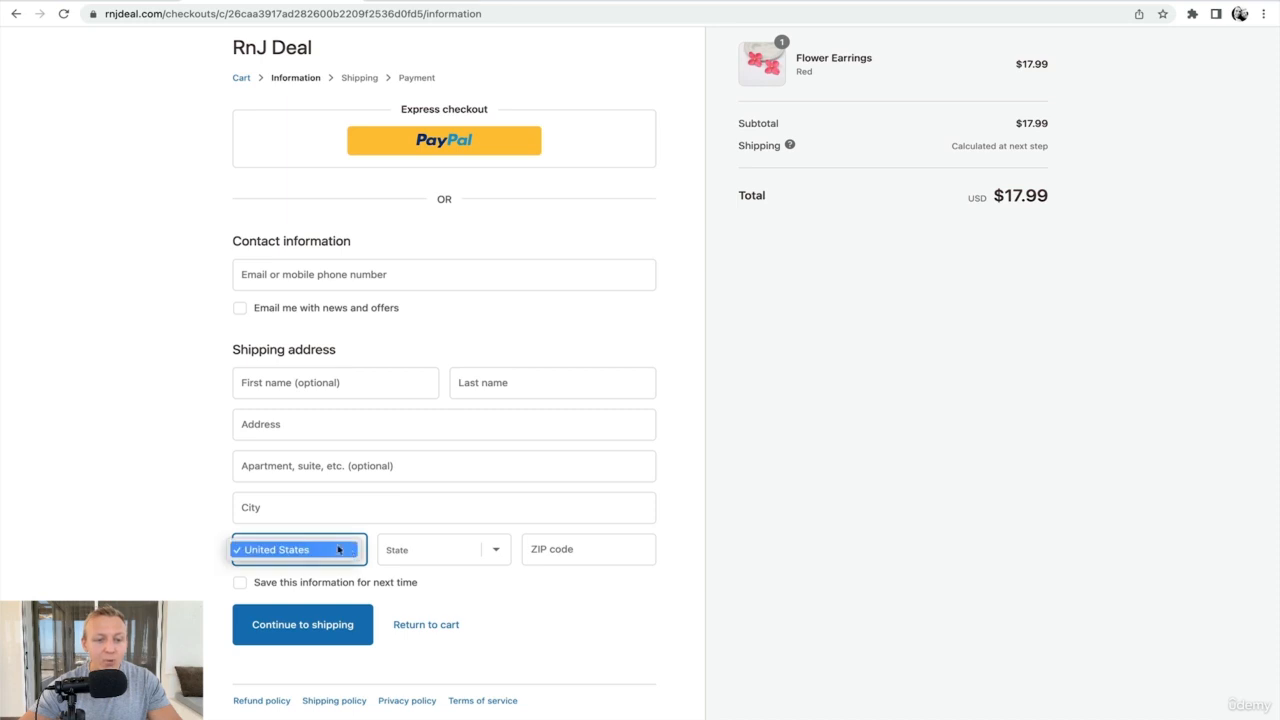
click(295, 552)
click(300, 552)
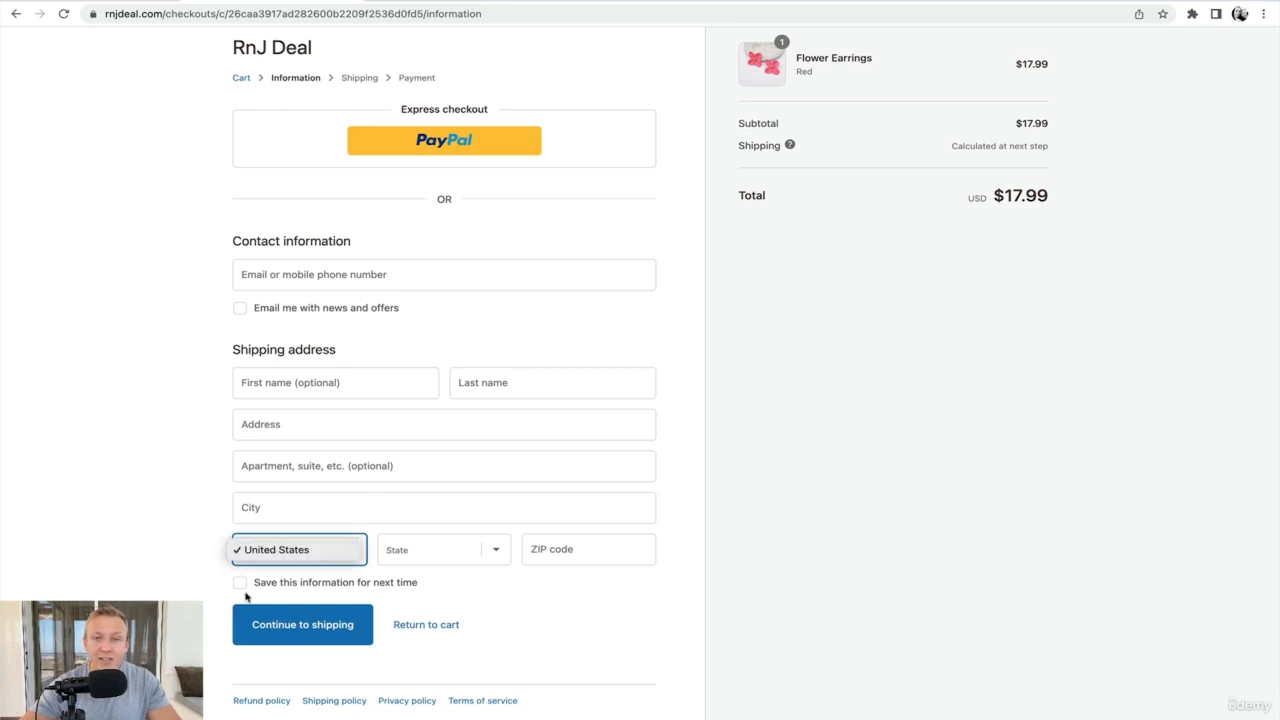
click(295, 550)
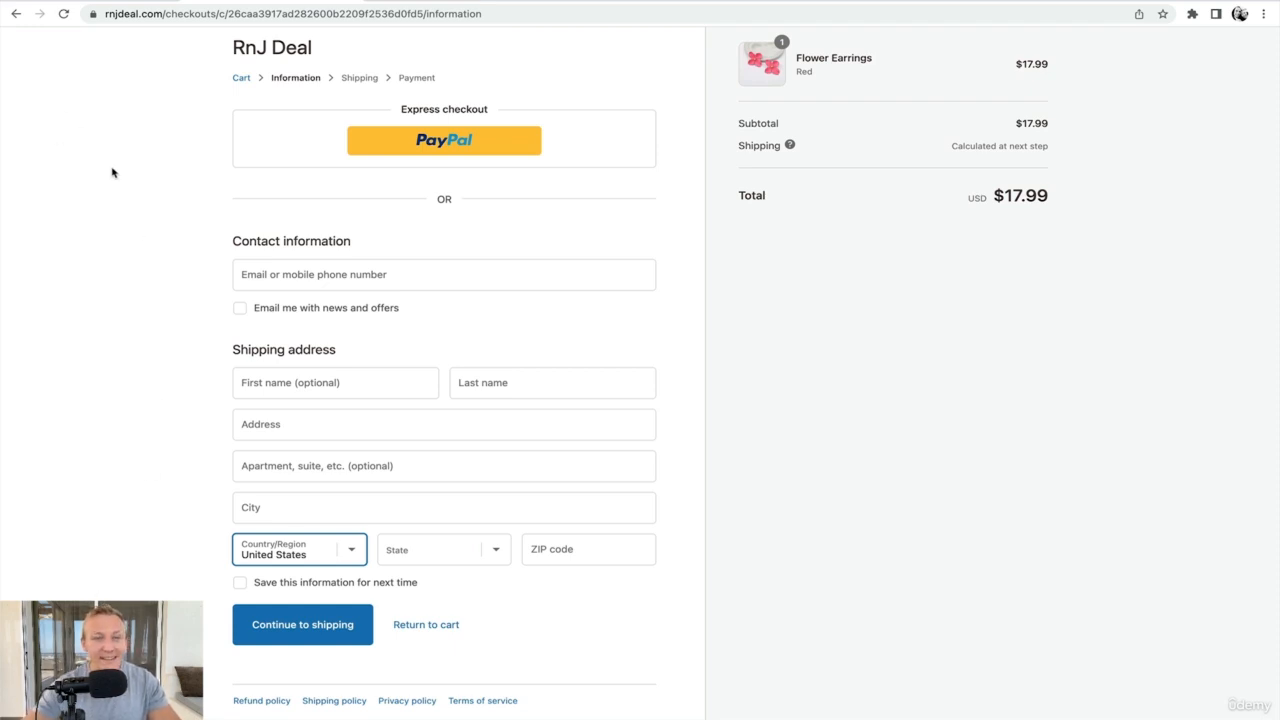
click(118, 14)
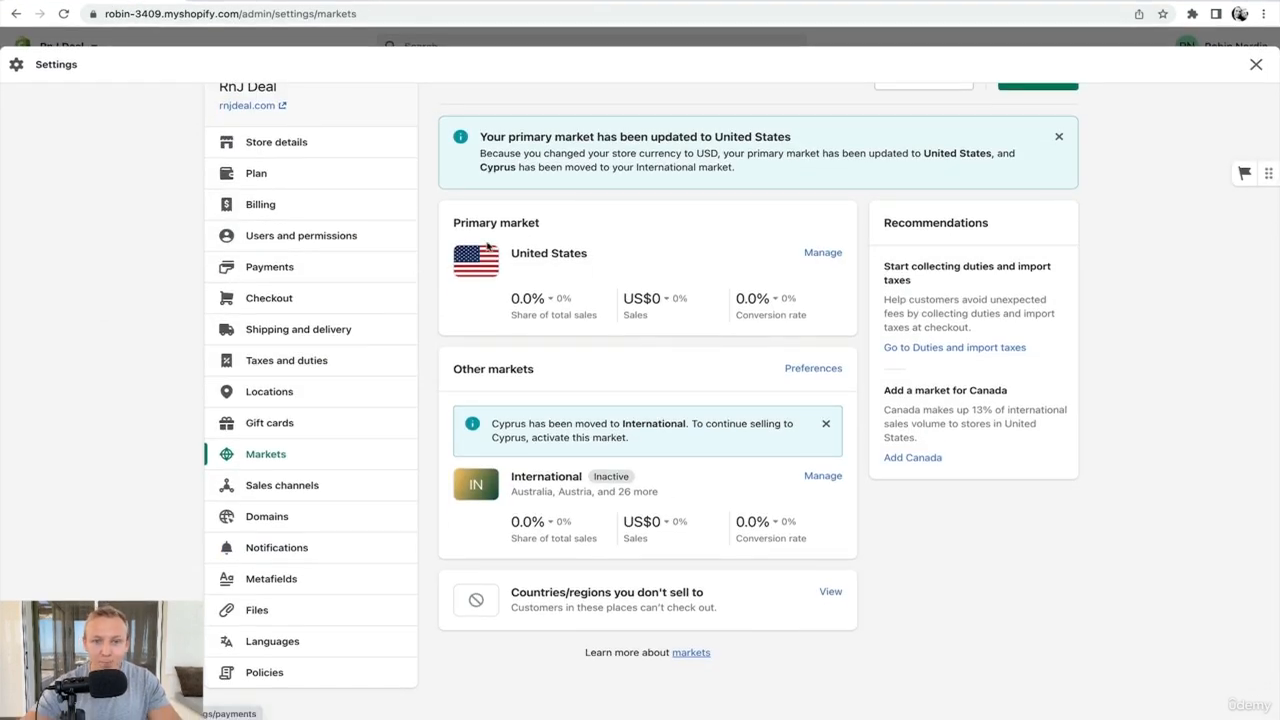
Open the inactive International market for editing and look through its list of countries and regions
drag(583, 229, 454, 224)
click(474, 234)
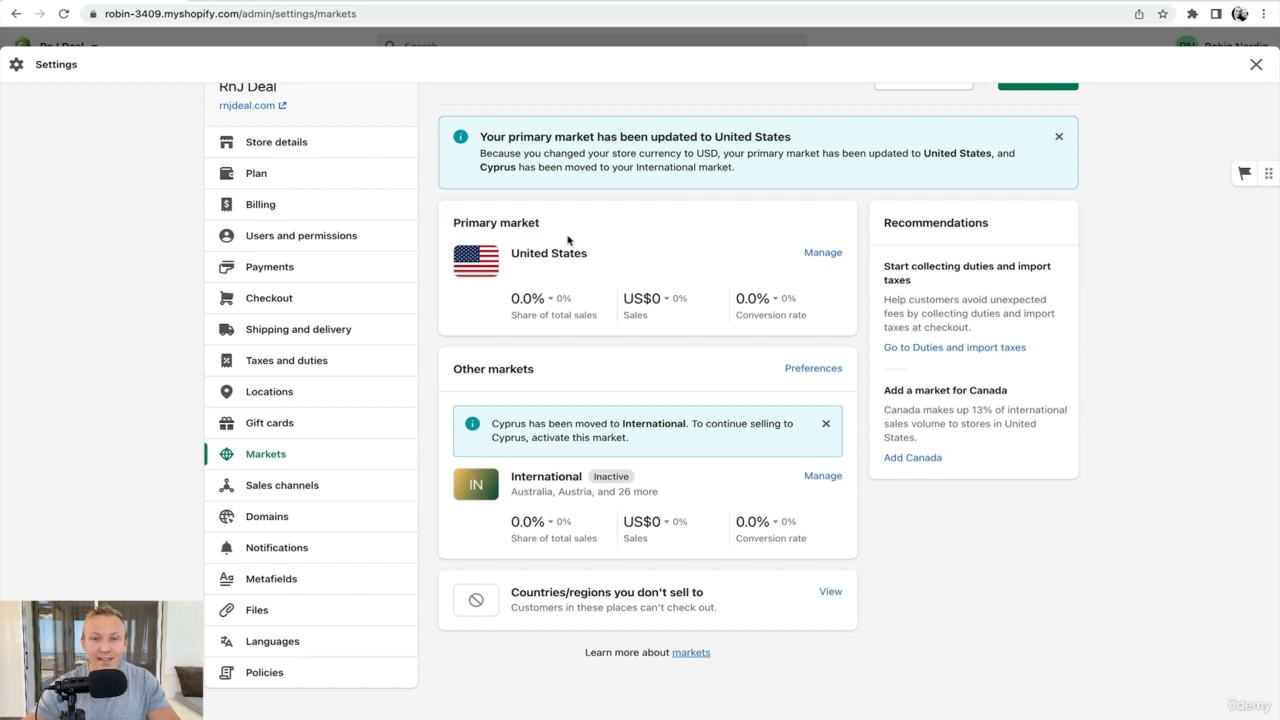
scroll(567, 238, down, 1)
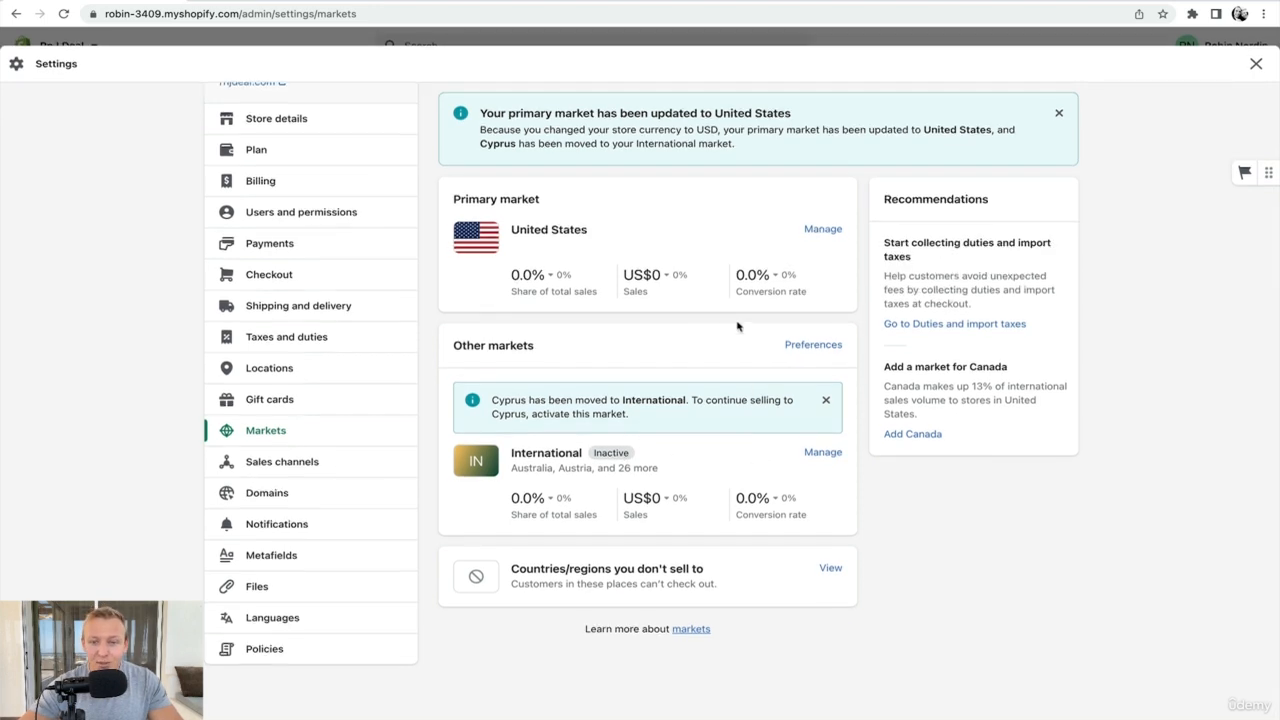
click(822, 453)
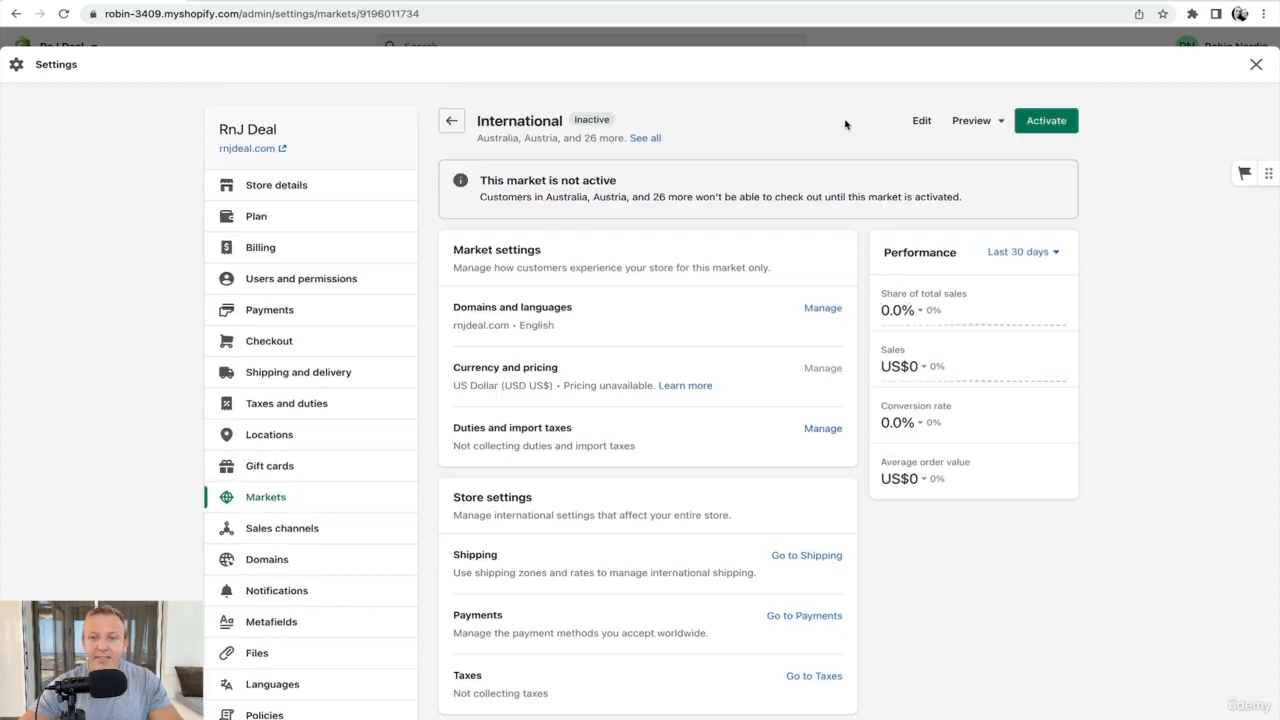
click(921, 121)
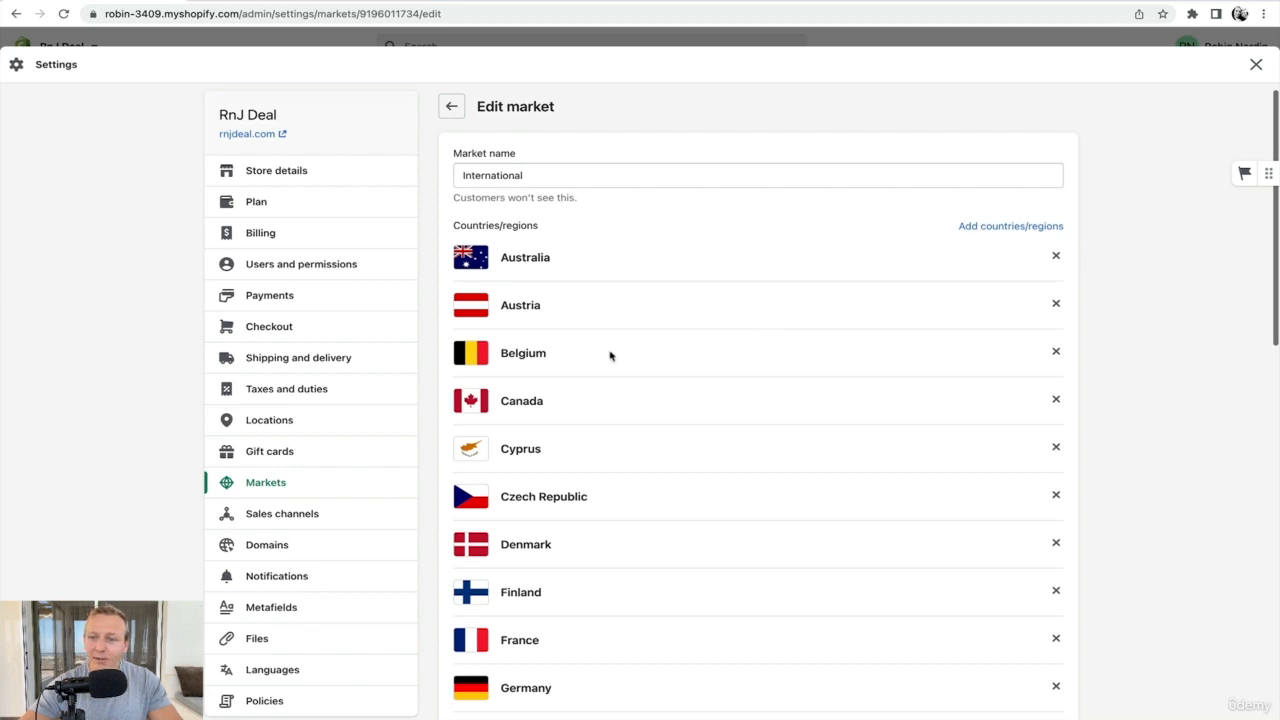
scroll(877, 309, down, 6)
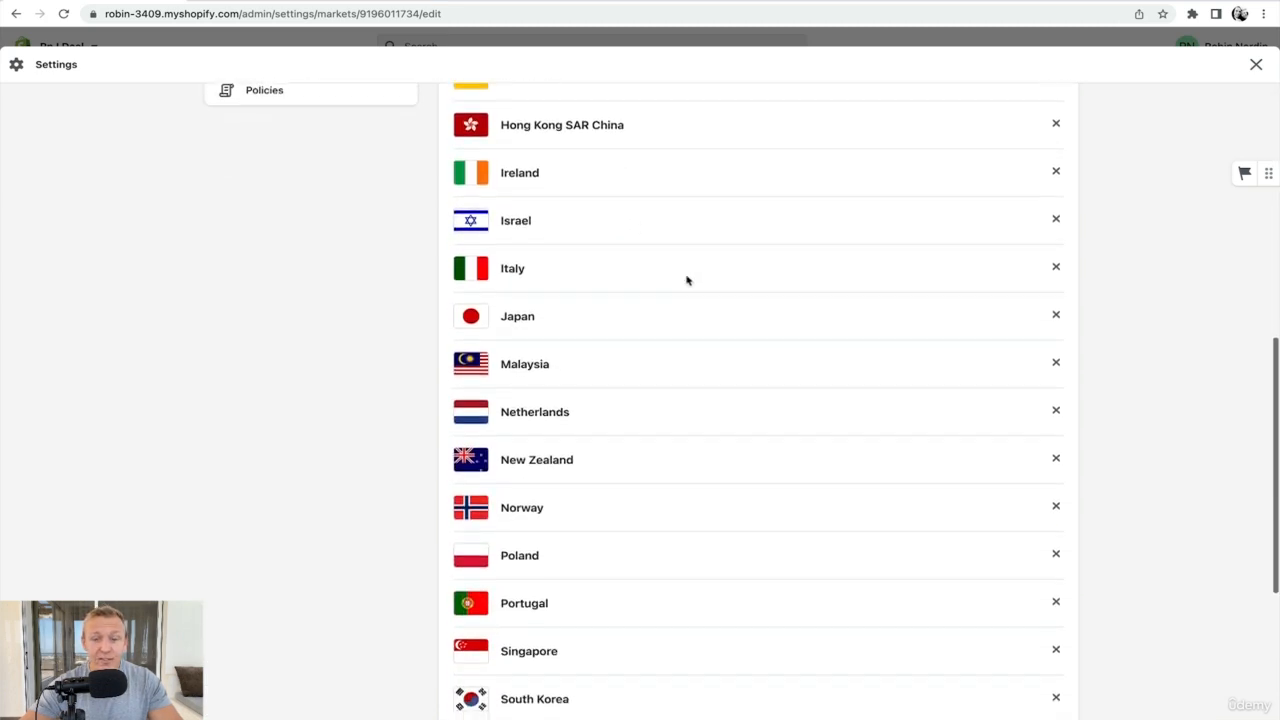
scroll(687, 280, down, 4)
scroll(740, 464, up, 10)
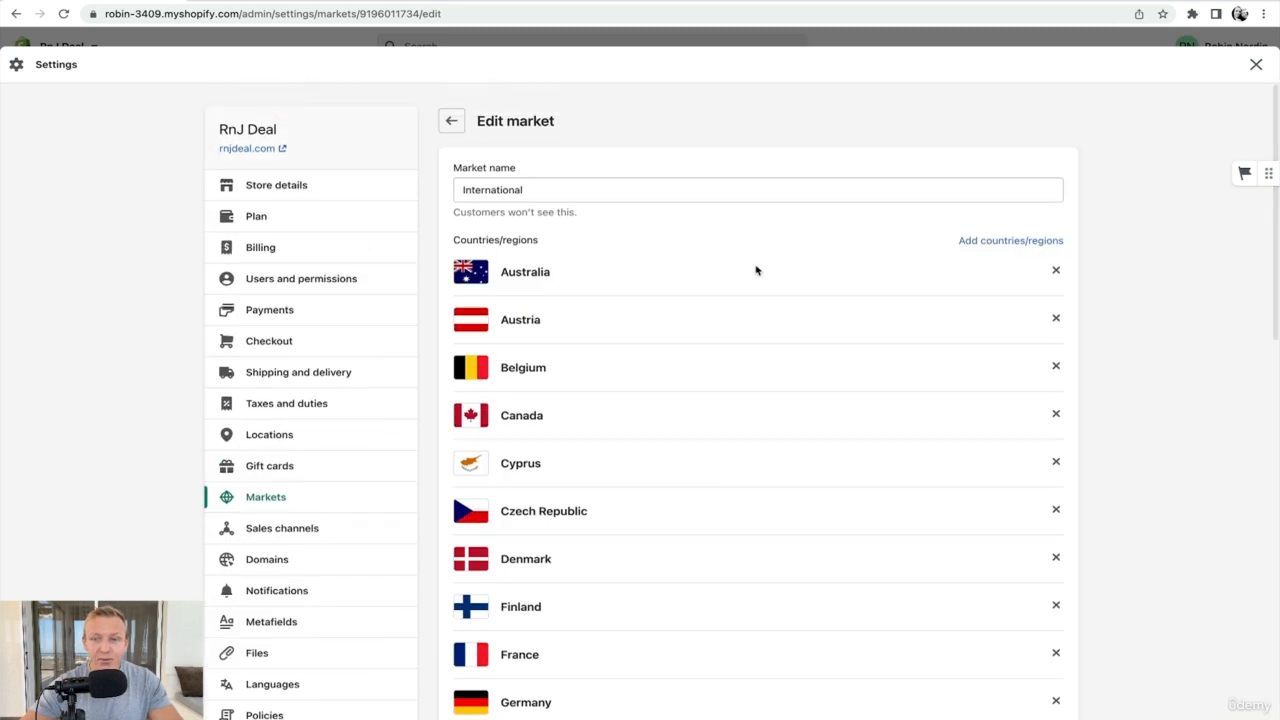
Select all countries of Africa, Asia and Central America to add to the International market
click(988, 242)
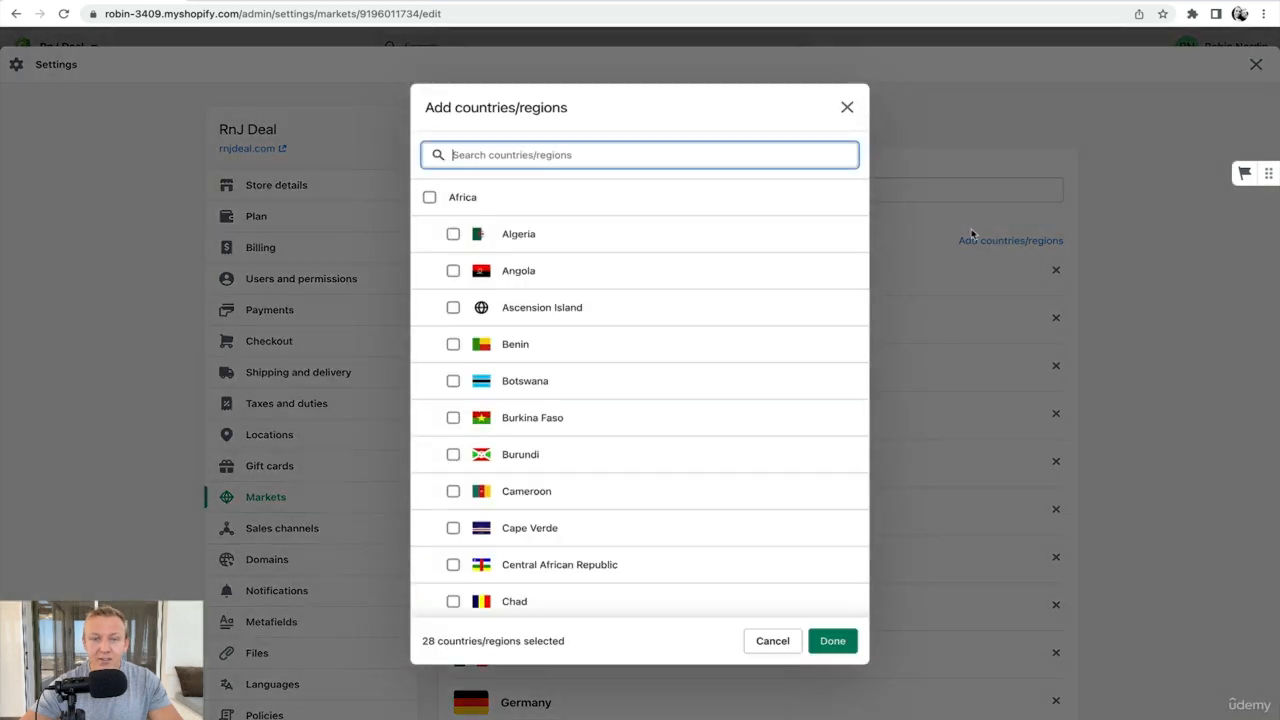
click(431, 199)
scroll(617, 331, down, 15)
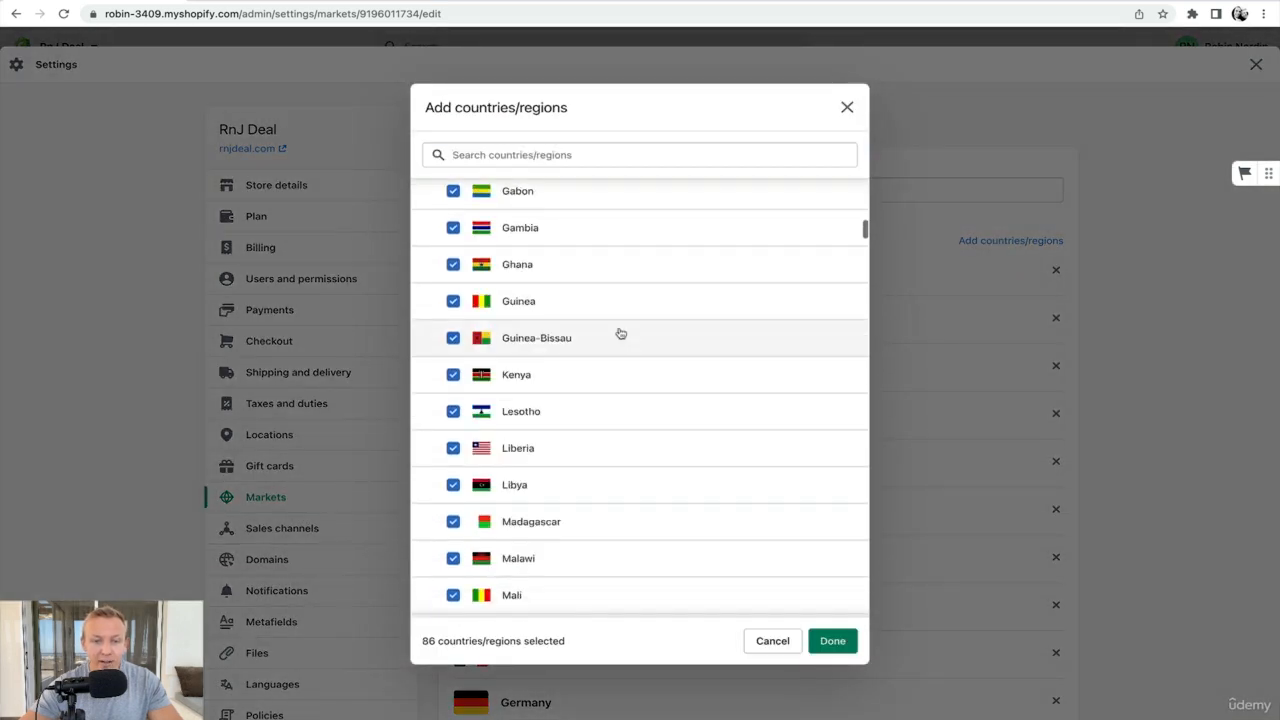
scroll(611, 334, down, 8)
scroll(611, 334, up, 5)
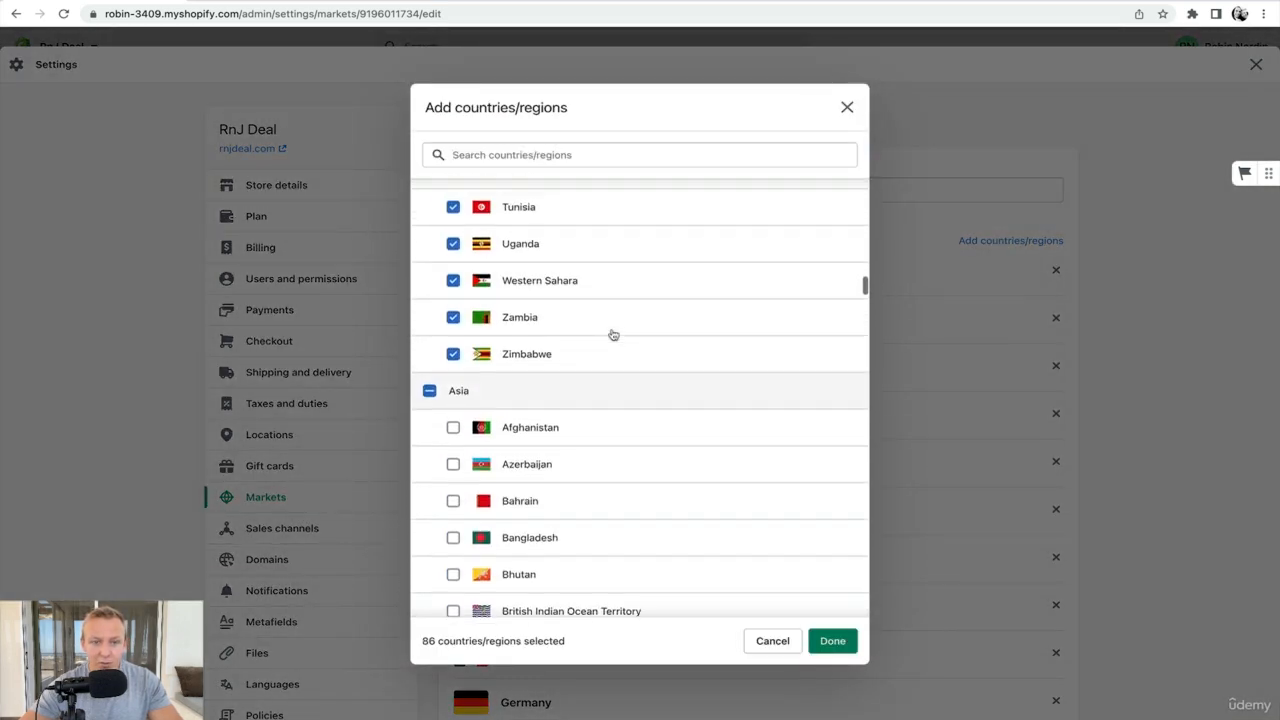
click(429, 415)
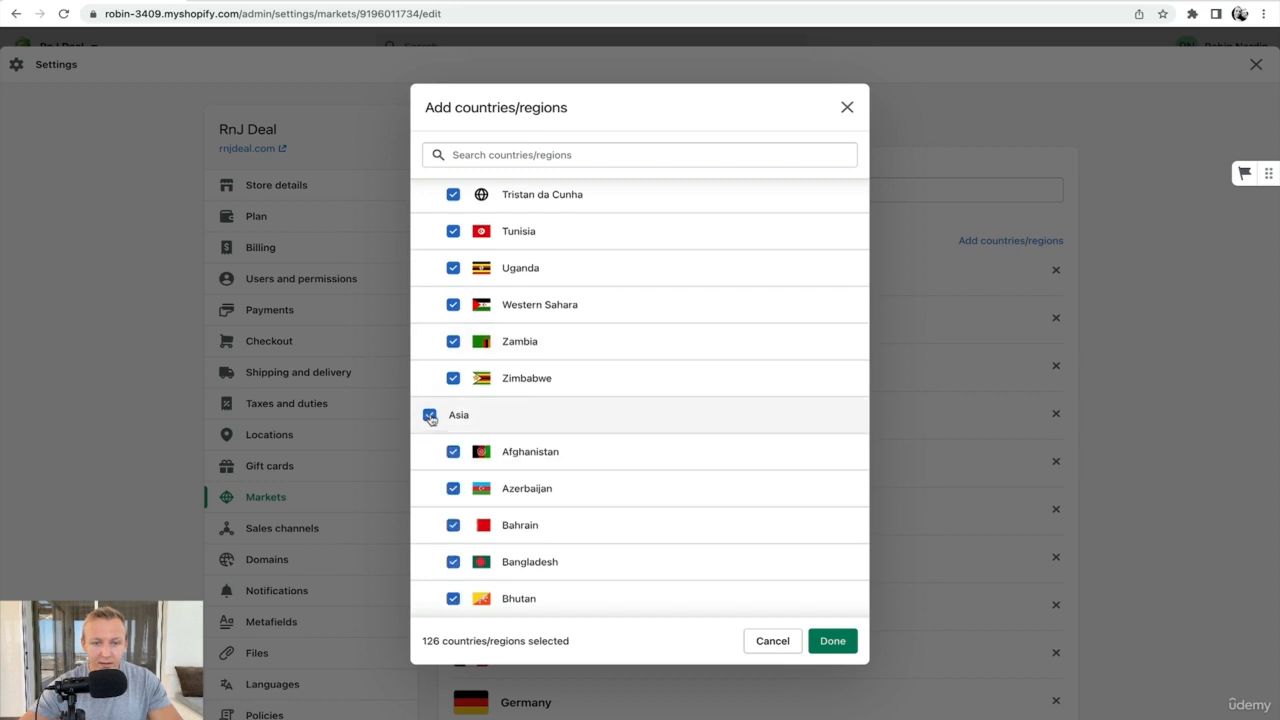
scroll(686, 451, down, 5)
scroll(675, 446, down, 10)
click(429, 298)
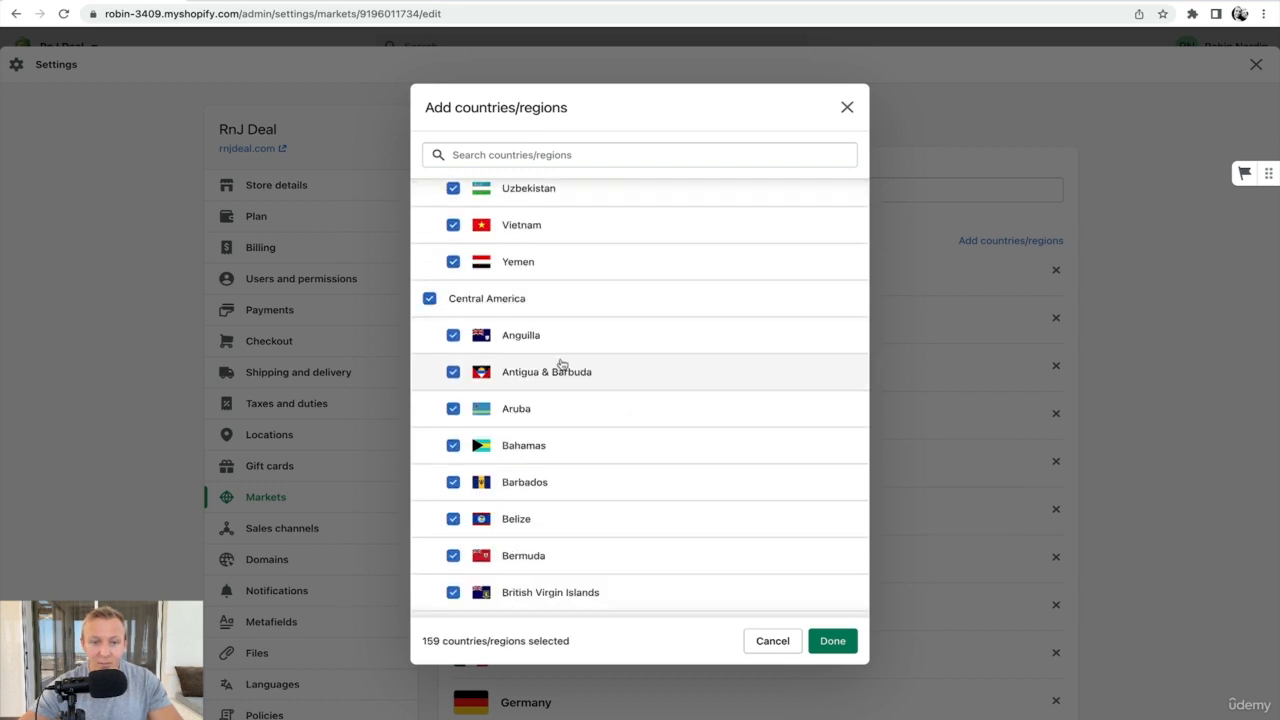
Select all countries in the remaining regions, including Europe, Oceania and South America, and add the whole selection to the International market
scroll(557, 360, down, 8)
click(429, 472)
scroll(600, 366, down, 20)
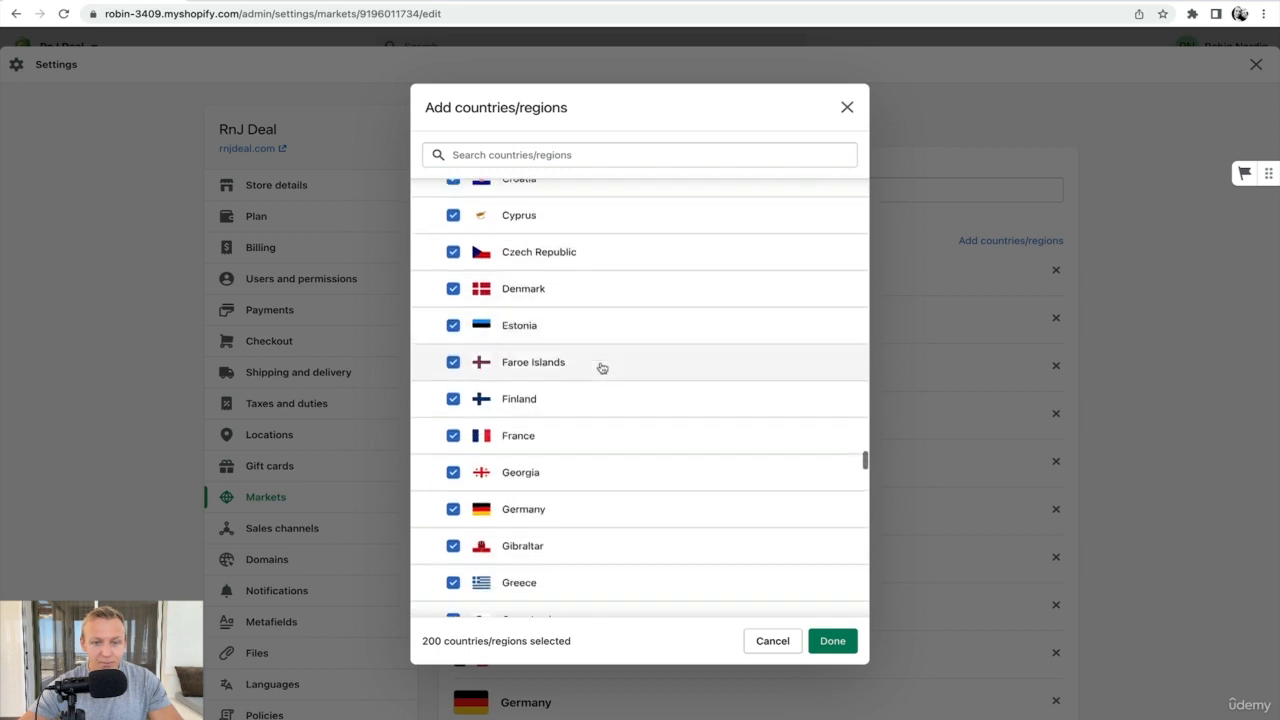
click(429, 432)
scroll(526, 380, down, 3)
click(429, 286)
scroll(531, 395, down, 8)
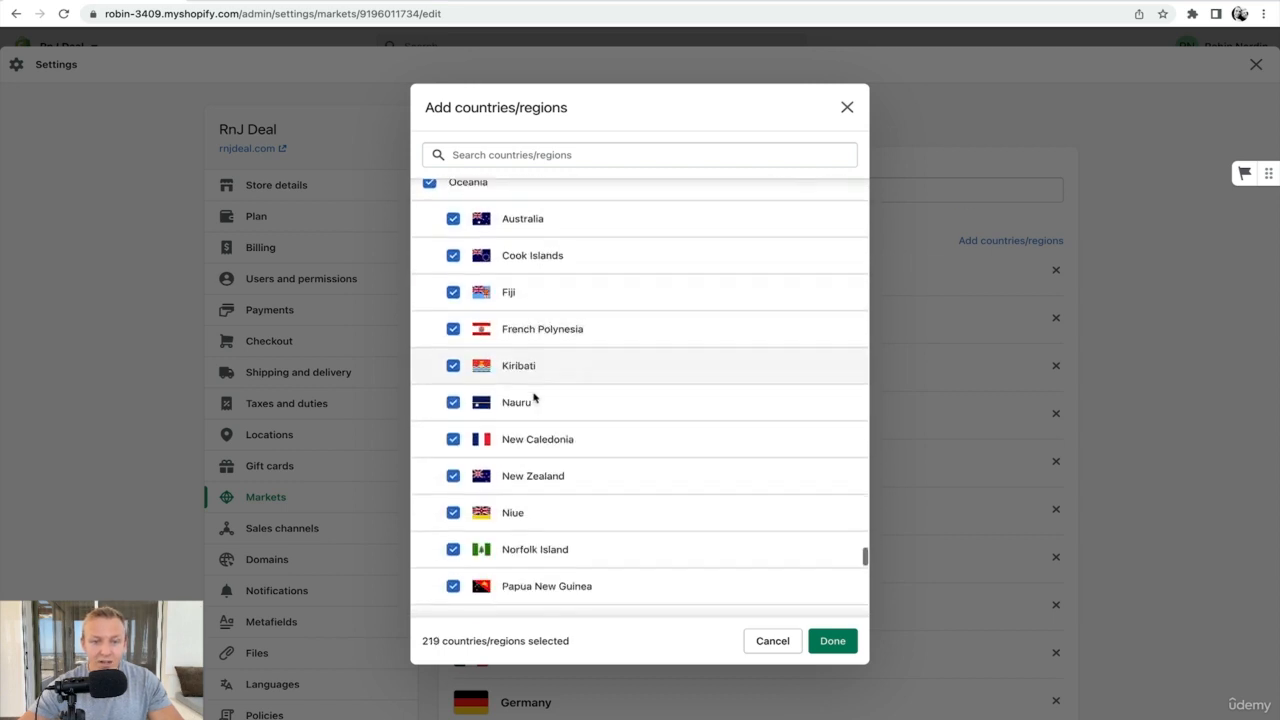
click(429, 574)
scroll(432, 318, down, 6)
click(430, 314)
scroll(640, 388, down, 5)
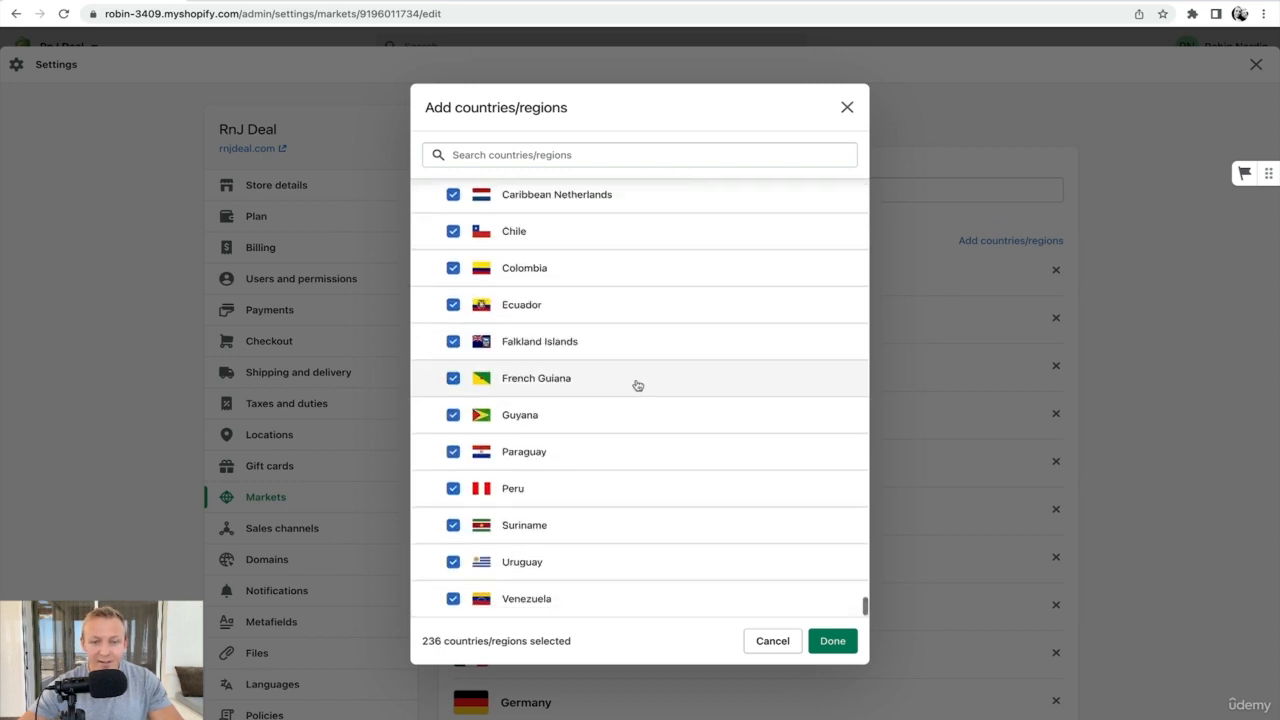
click(832, 641)
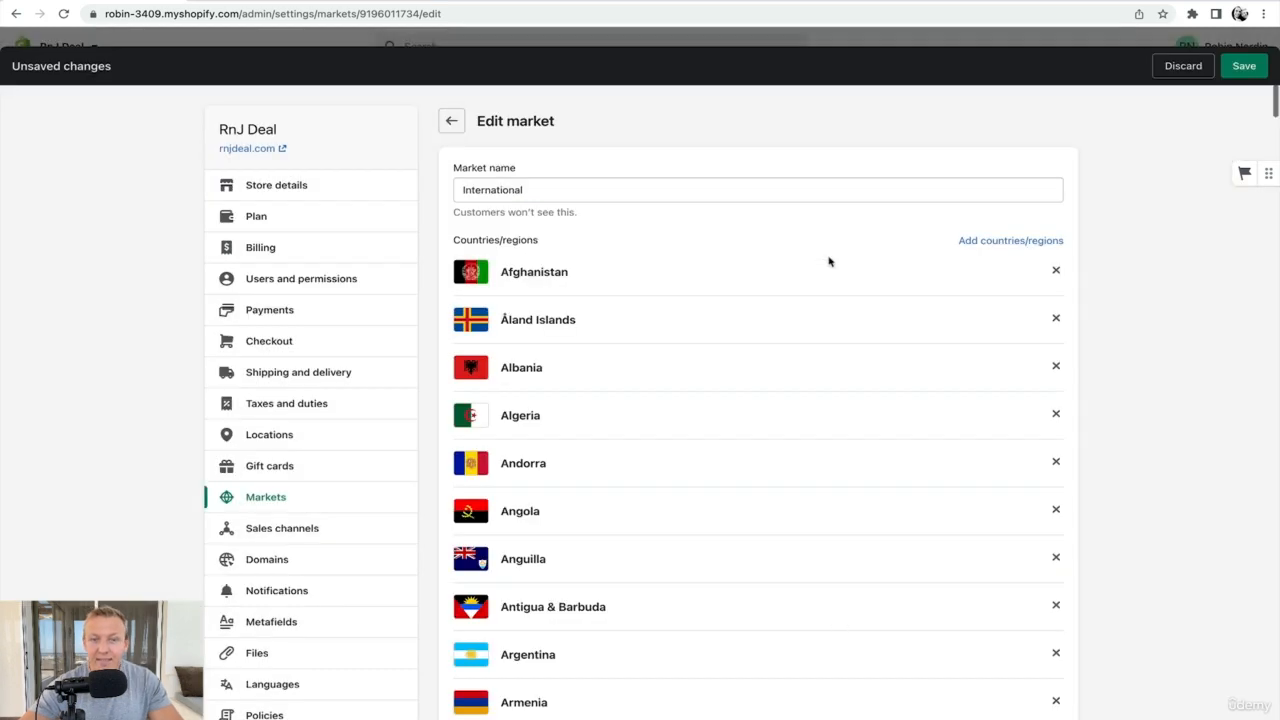
Save the International market's new country list and activate the market
click(1247, 67)
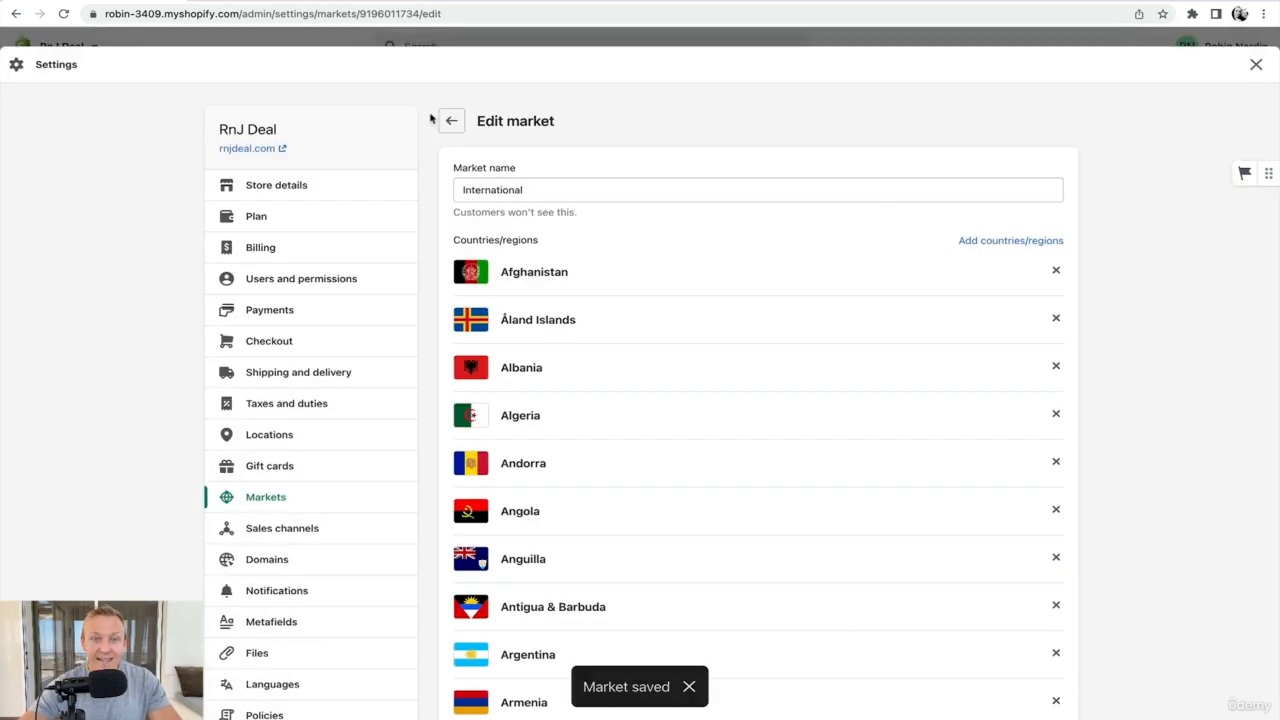
click(449, 120)
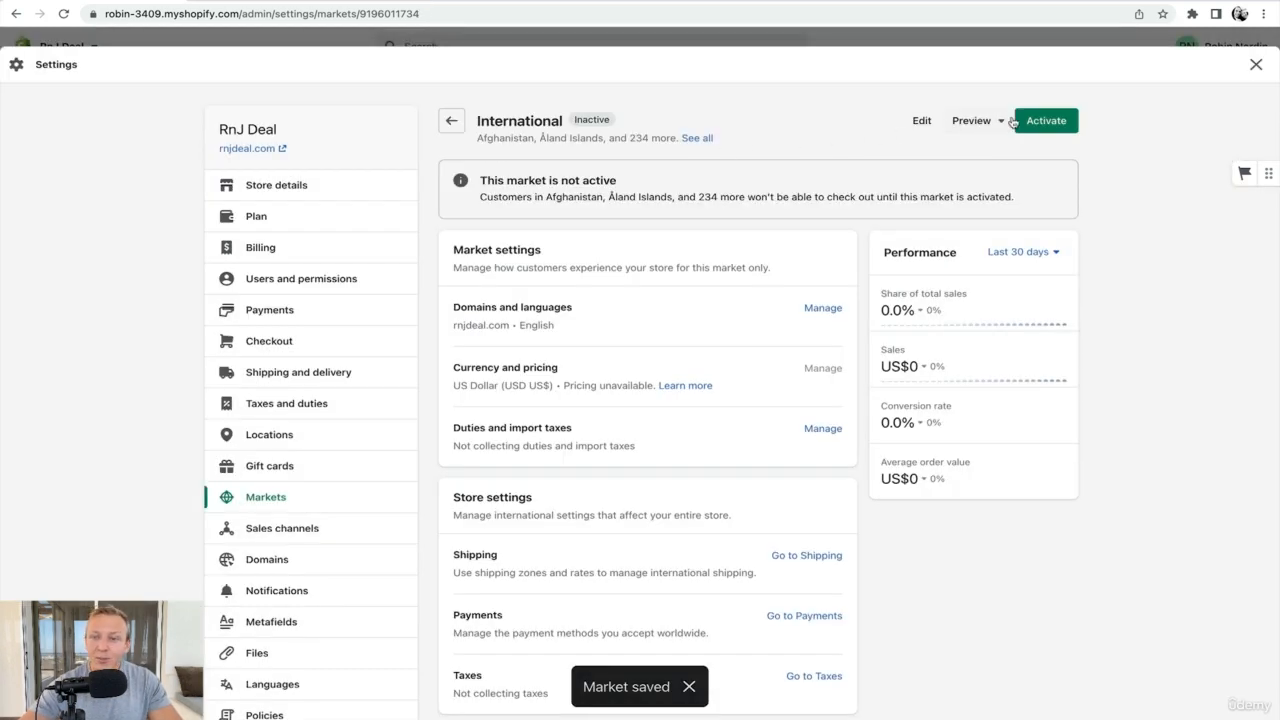
click(1046, 121)
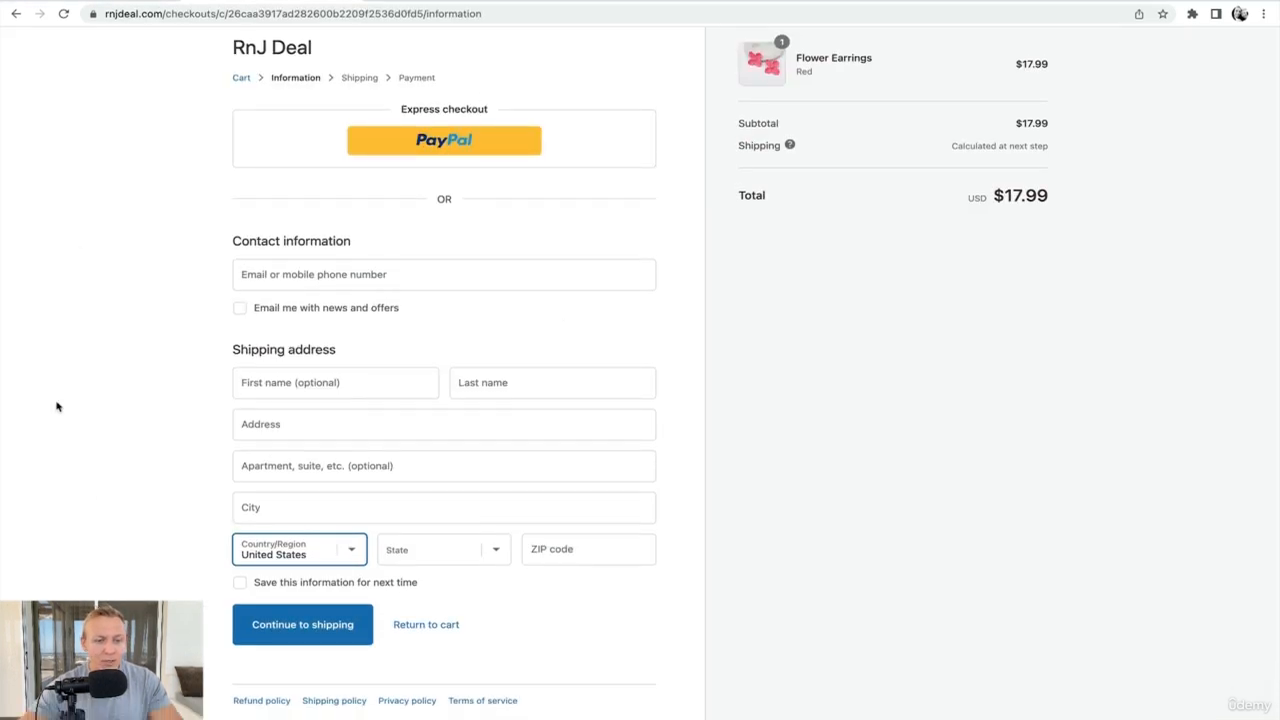
Reload the store's live checkout page, check which countries the Country/Region field offers, and return to the International market's settings
click(289, 550)
click(112, 518)
click(66, 15)
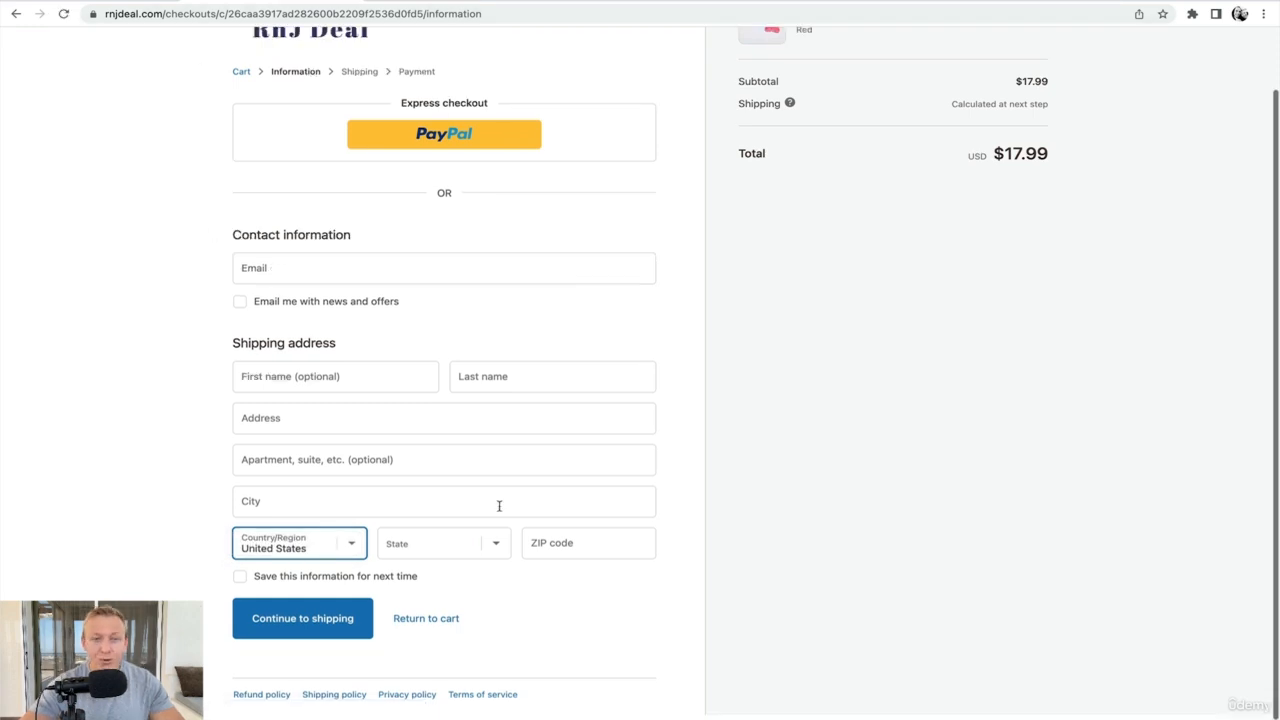
click(322, 553)
scroll(349, 600, down, 20)
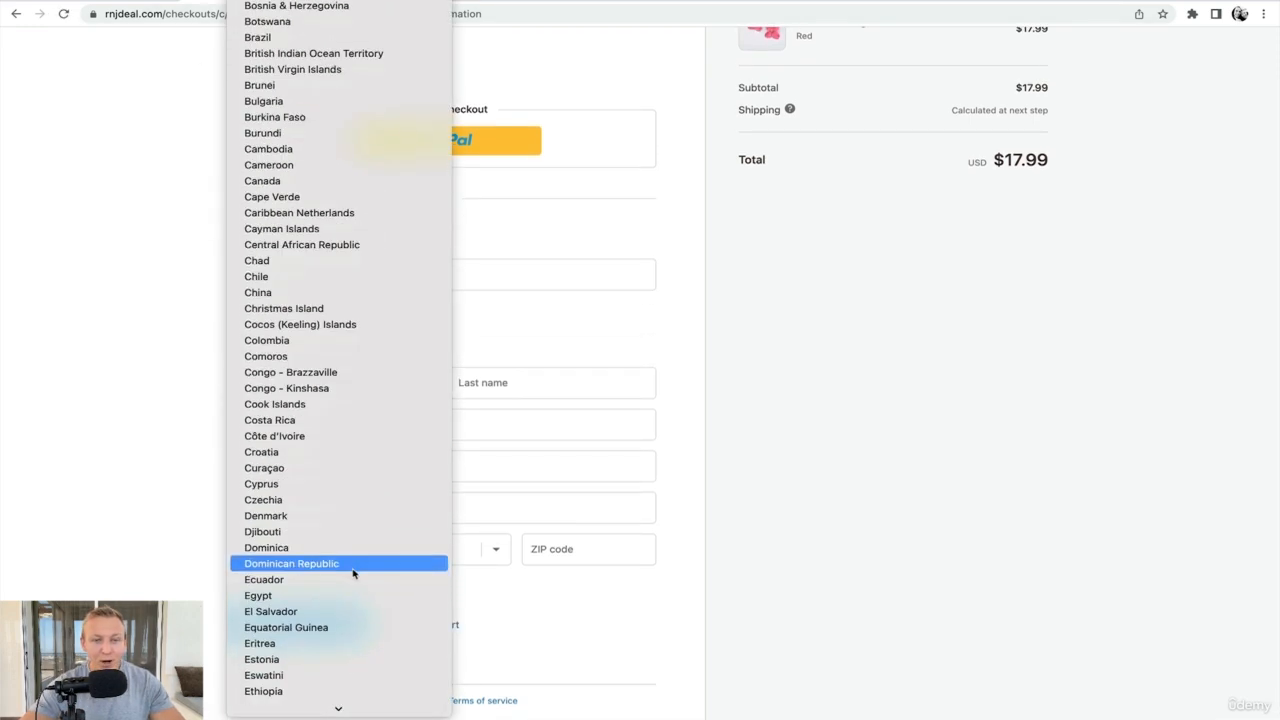
scroll(327, 404, down, 15)
scroll(327, 404, up, 20)
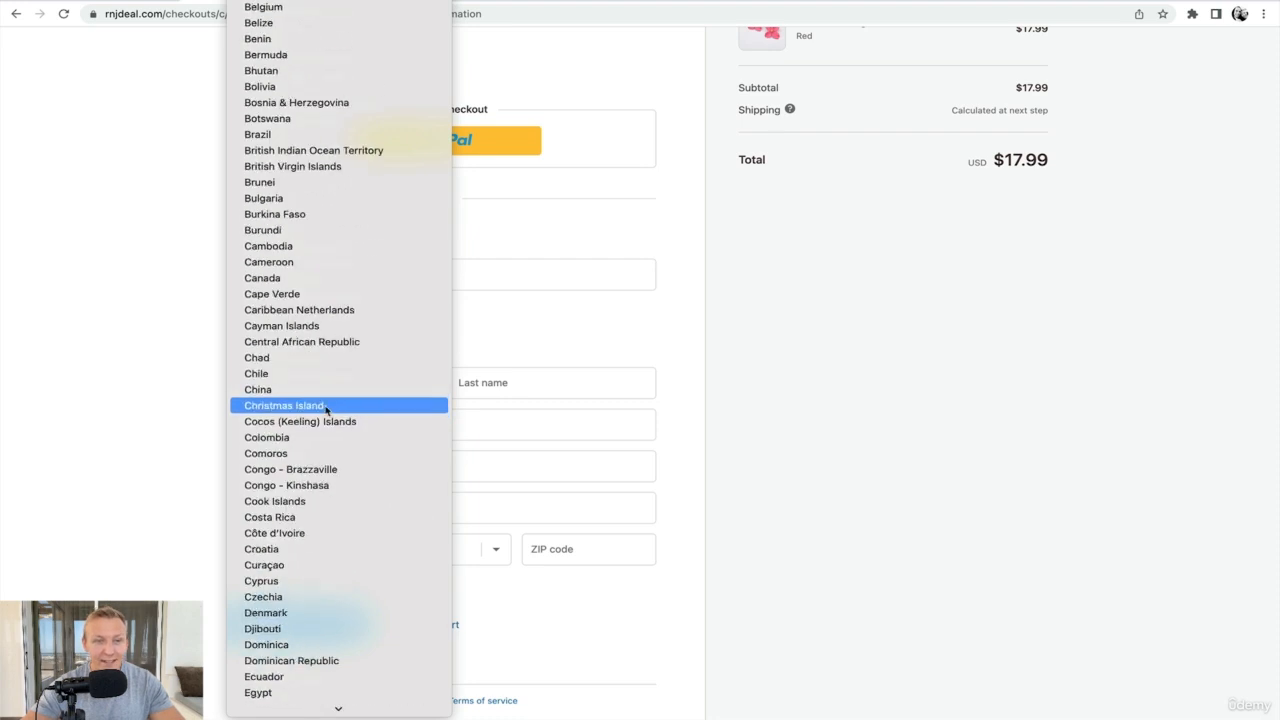
click(49, 245)
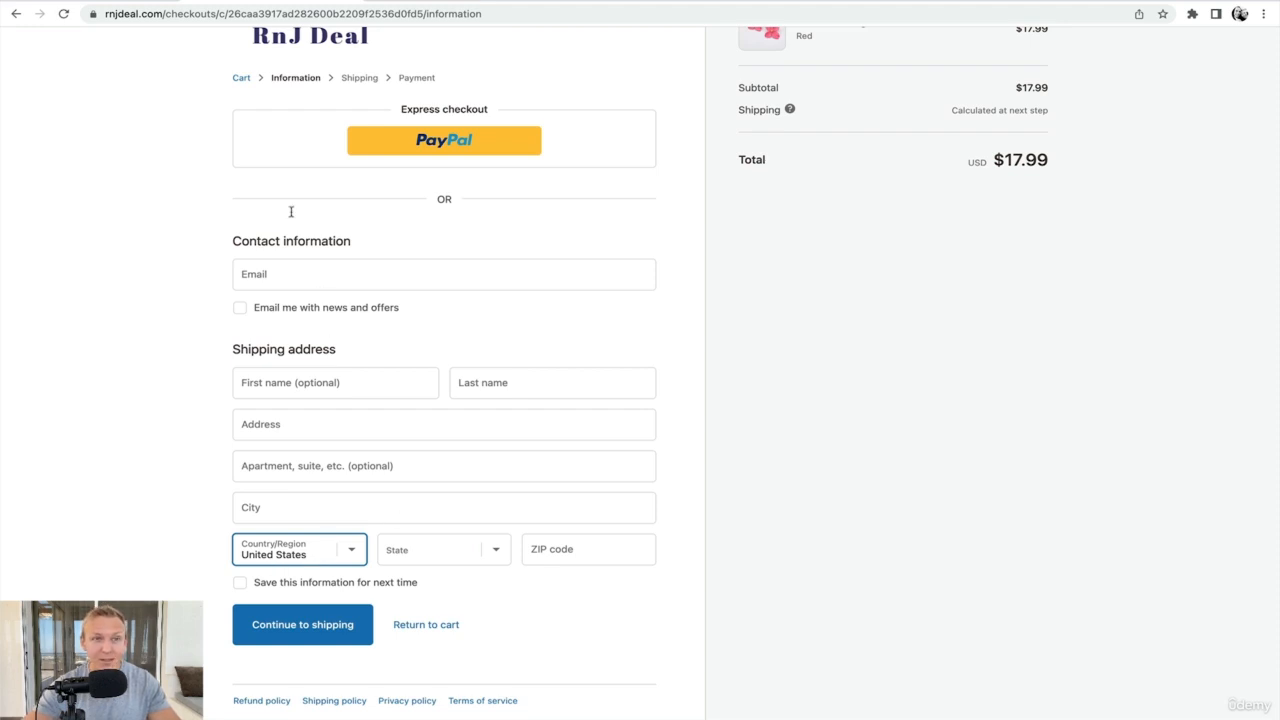
click(110, 9)
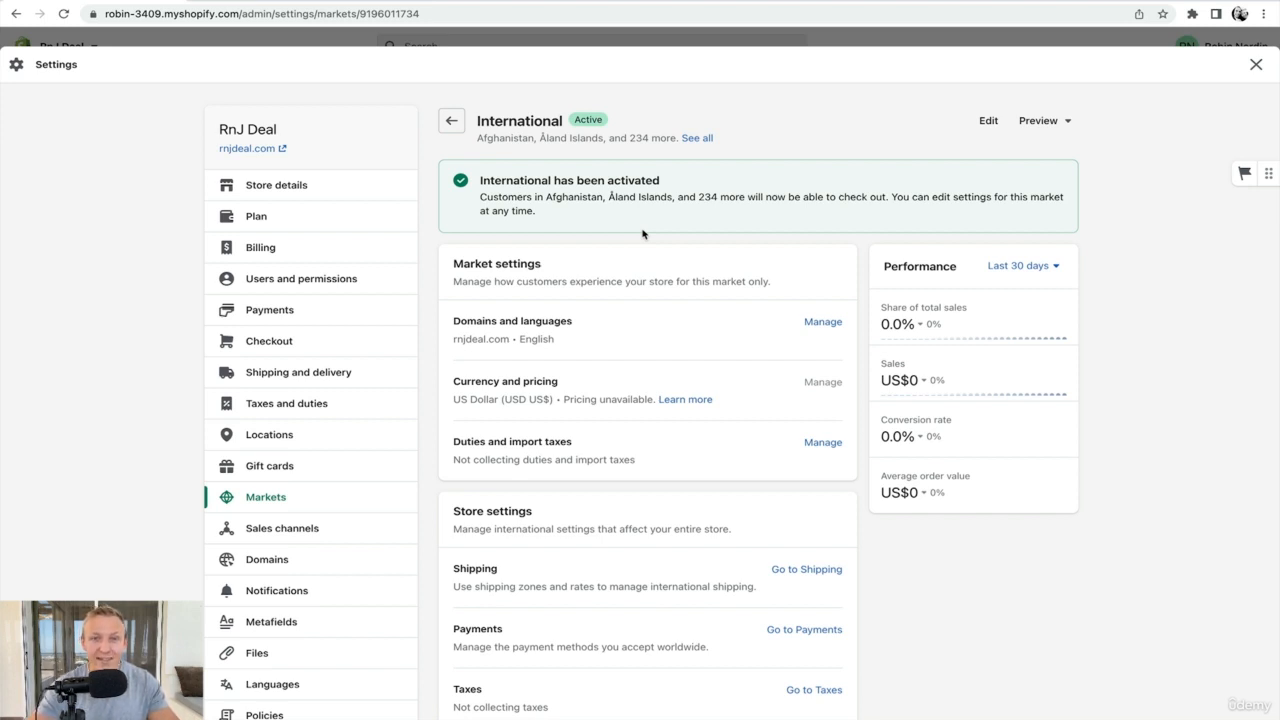
Open the Sales channels settings and look through the channels available to add, without adding any
scroll(363, 429, down, 3)
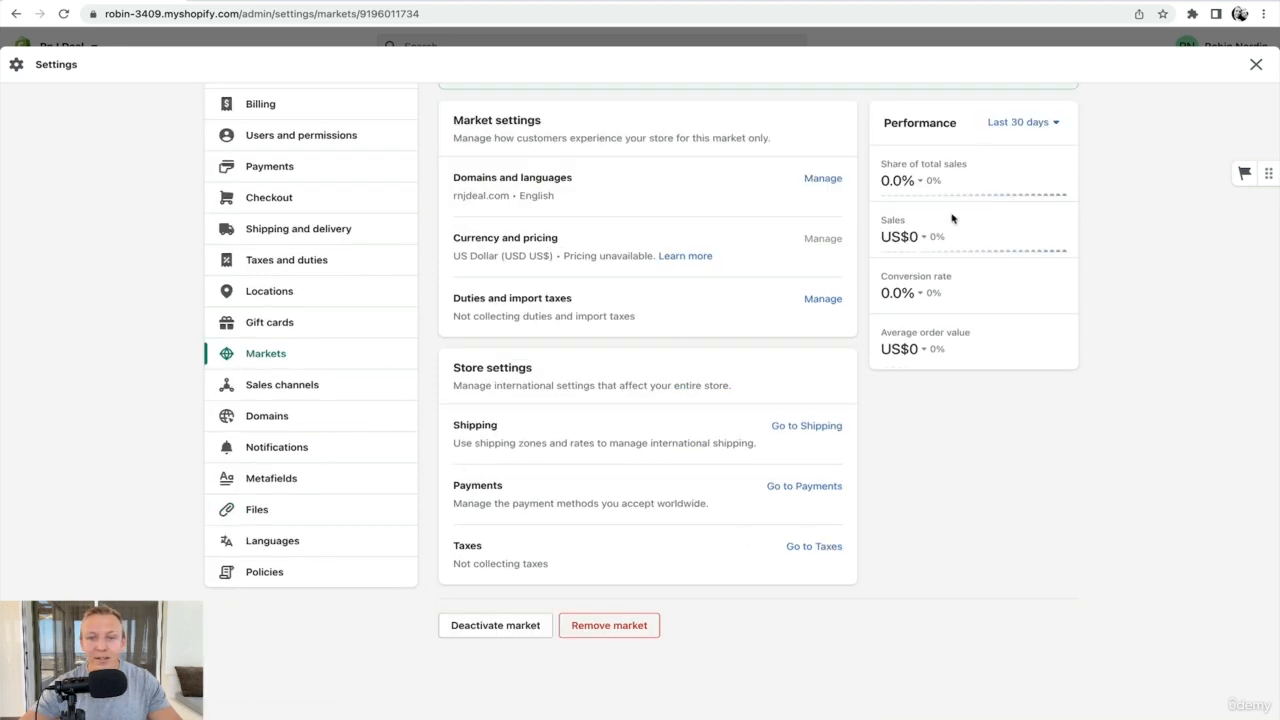
click(291, 386)
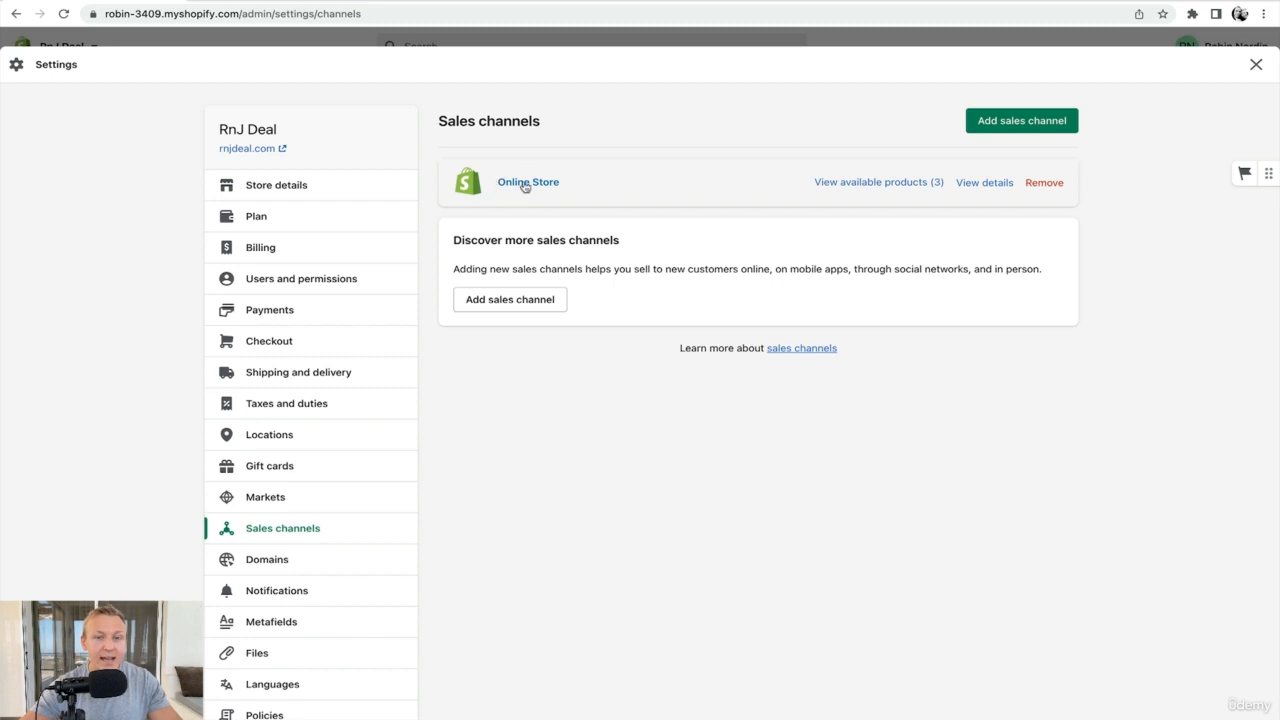
click(522, 299)
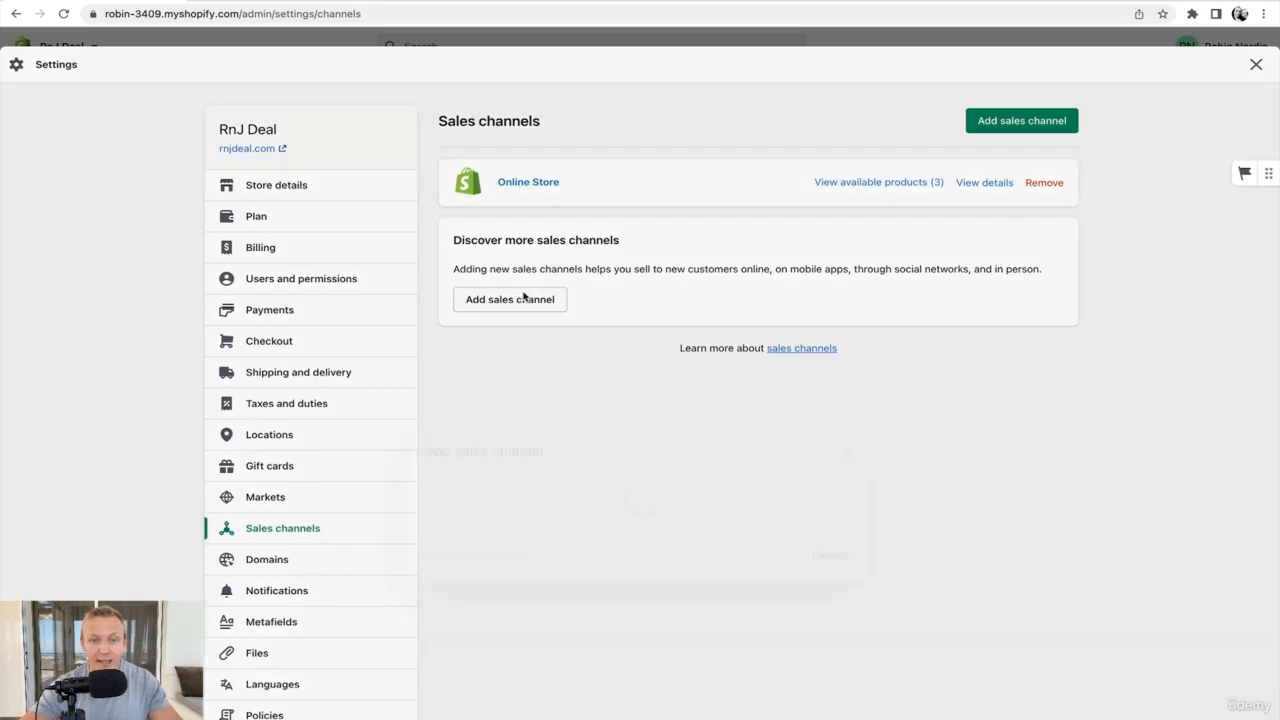
scroll(620, 402, down, 2)
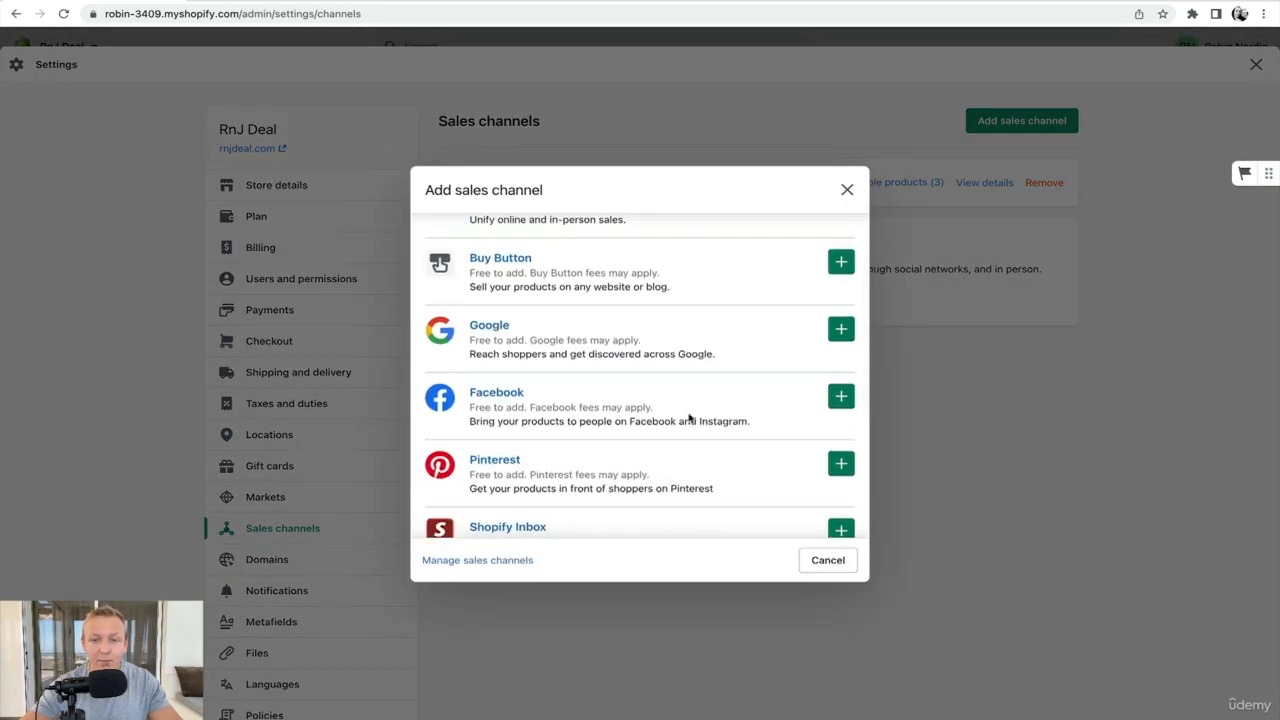
scroll(640, 418, down, 1)
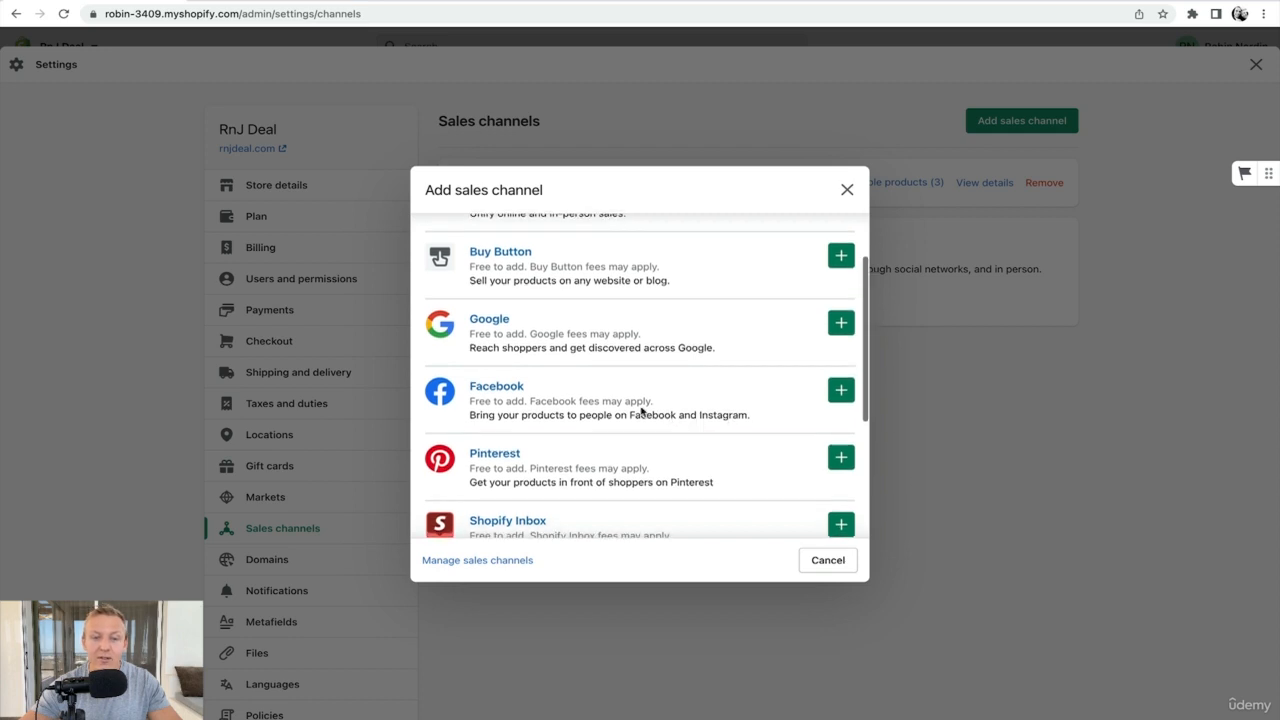
click(846, 191)
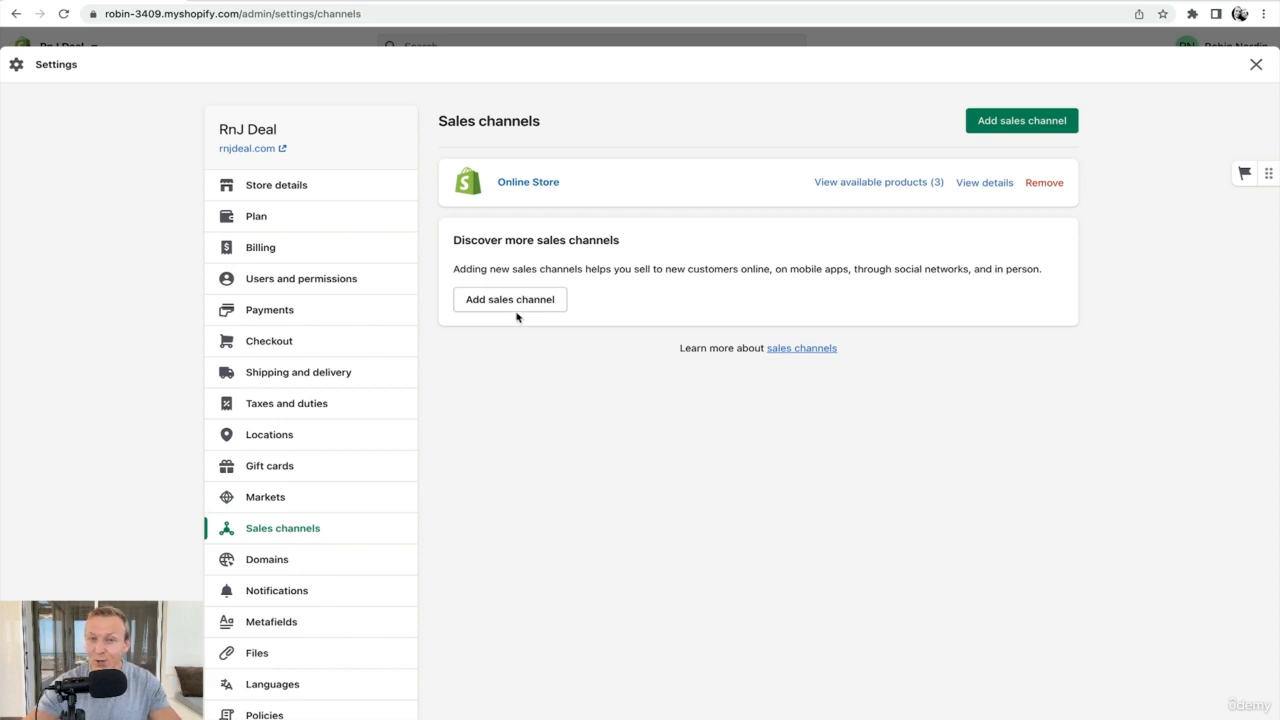
Open the Domains settings and review the store's primary and Shopify-managed domains
scroll(400, 450, down, 1)
click(318, 510)
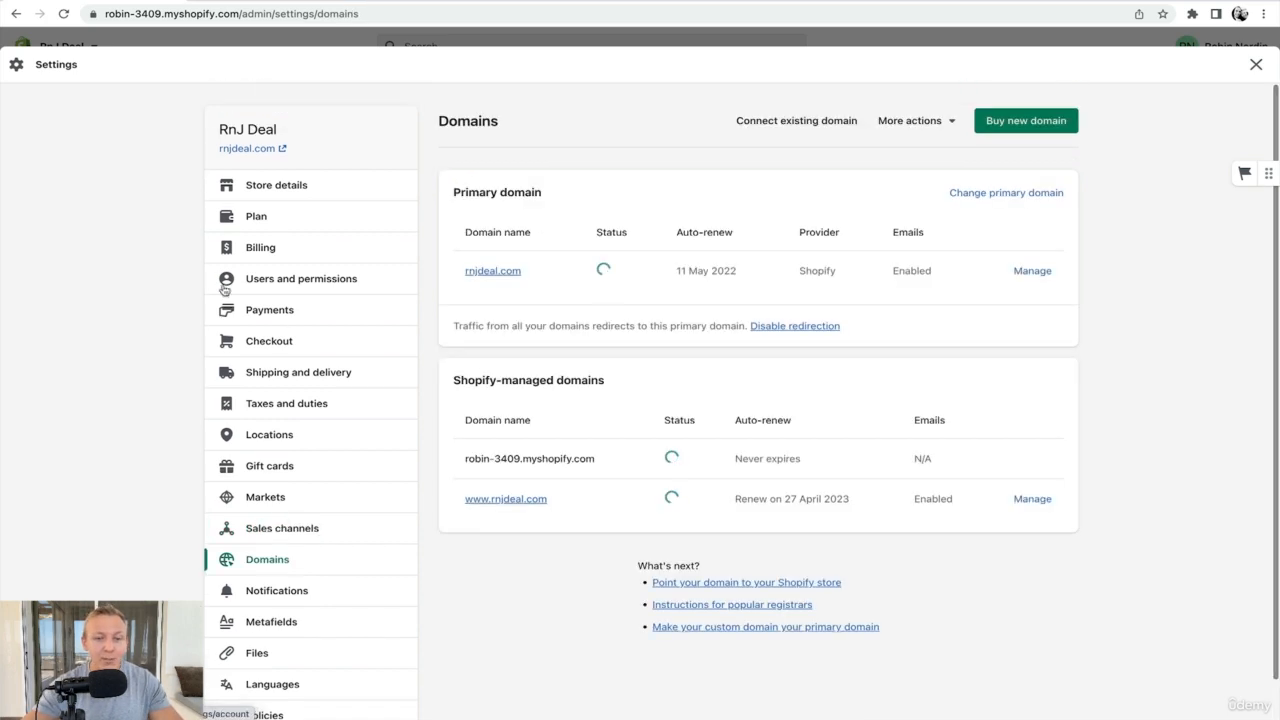
scroll(360, 413, down, 1)
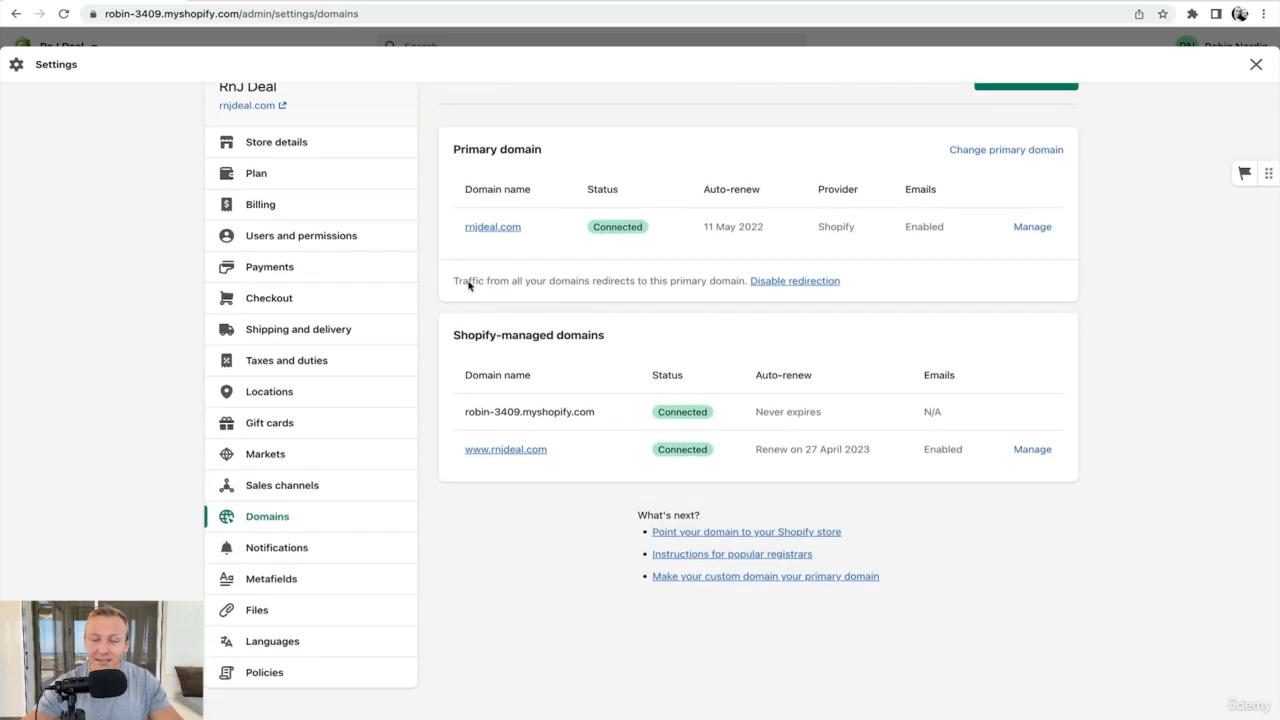
Look through the Notifications settings, from the customer order templates to the marketing options, staff order notifications and webhooks
click(276, 545)
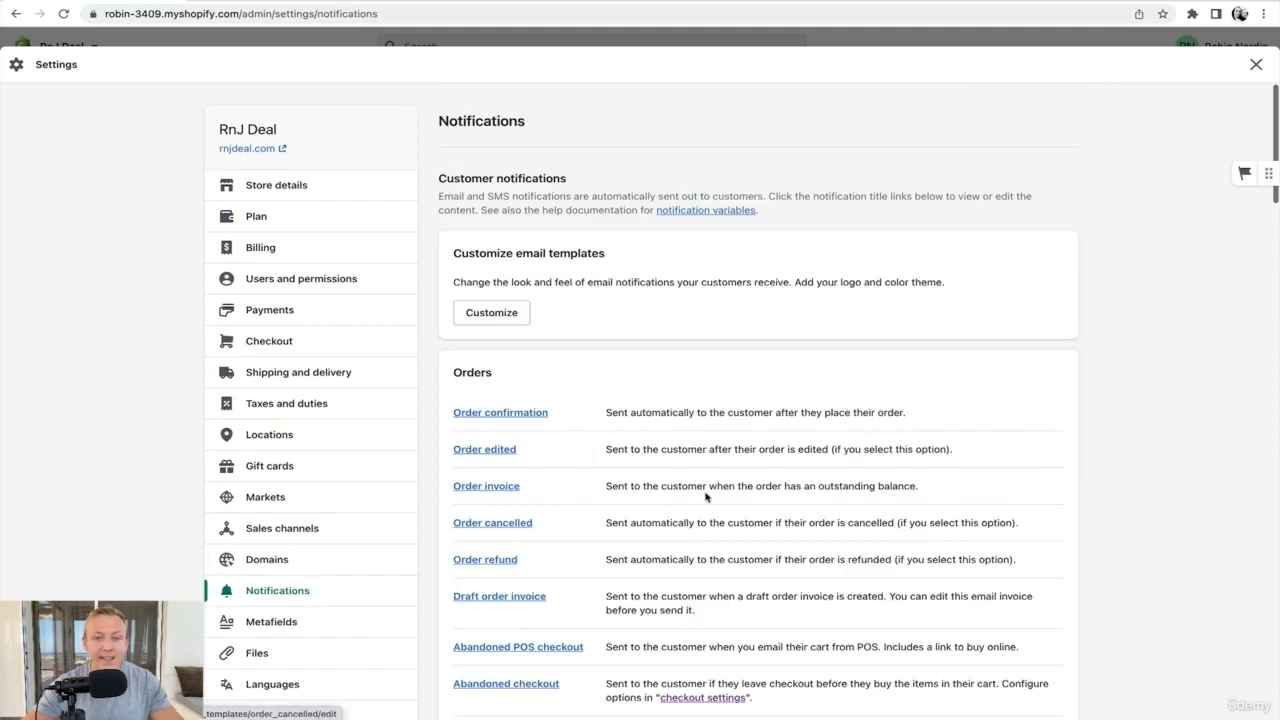
scroll(783, 482, down, 2)
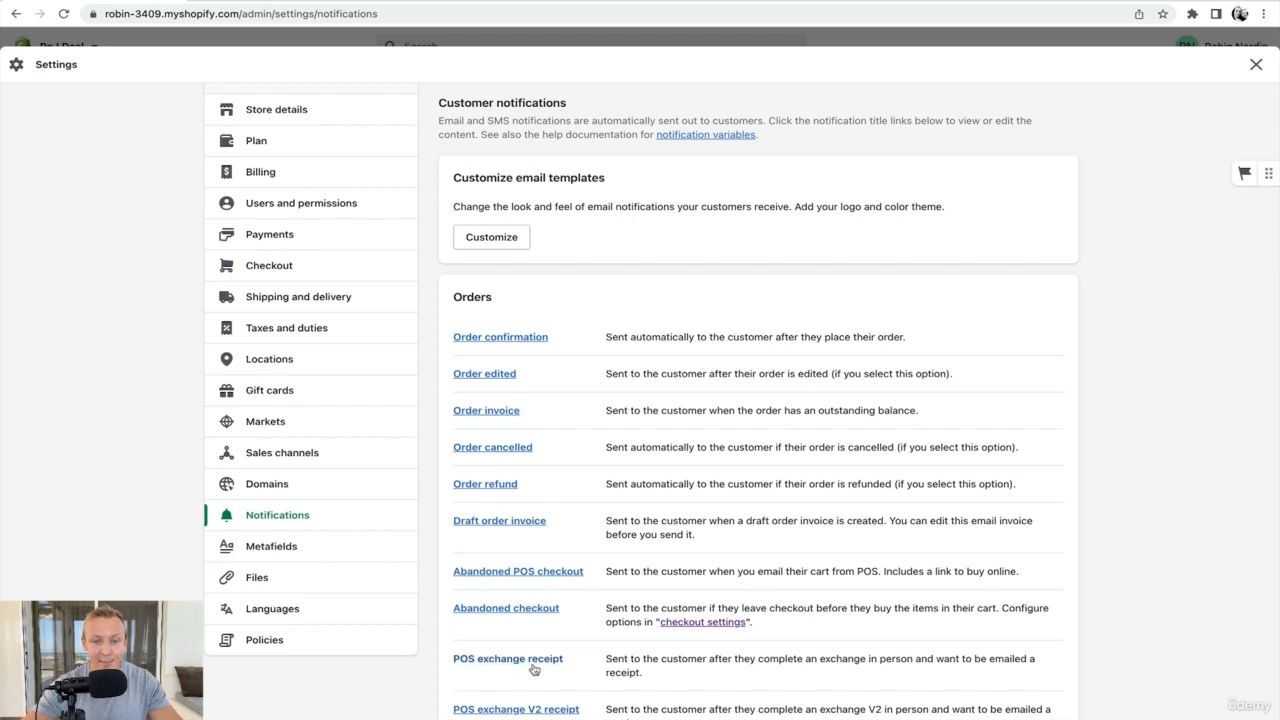
scroll(670, 455, down, 20)
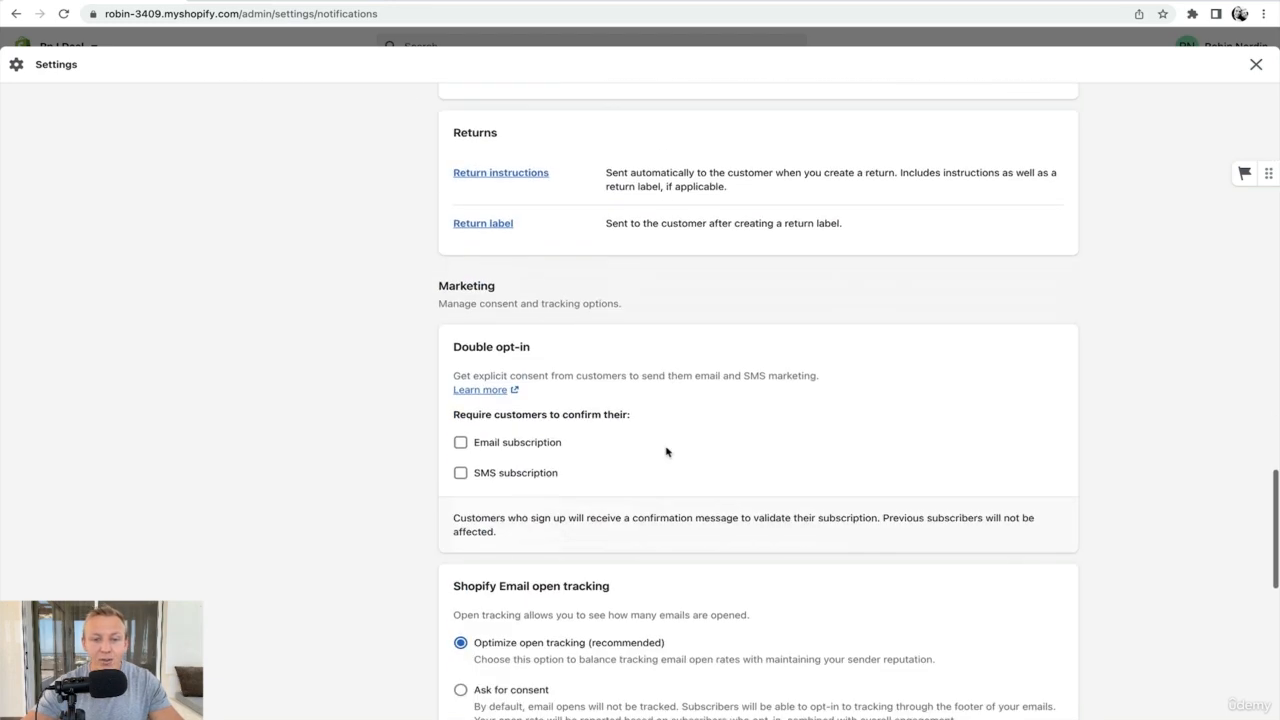
scroll(665, 453, down, 8)
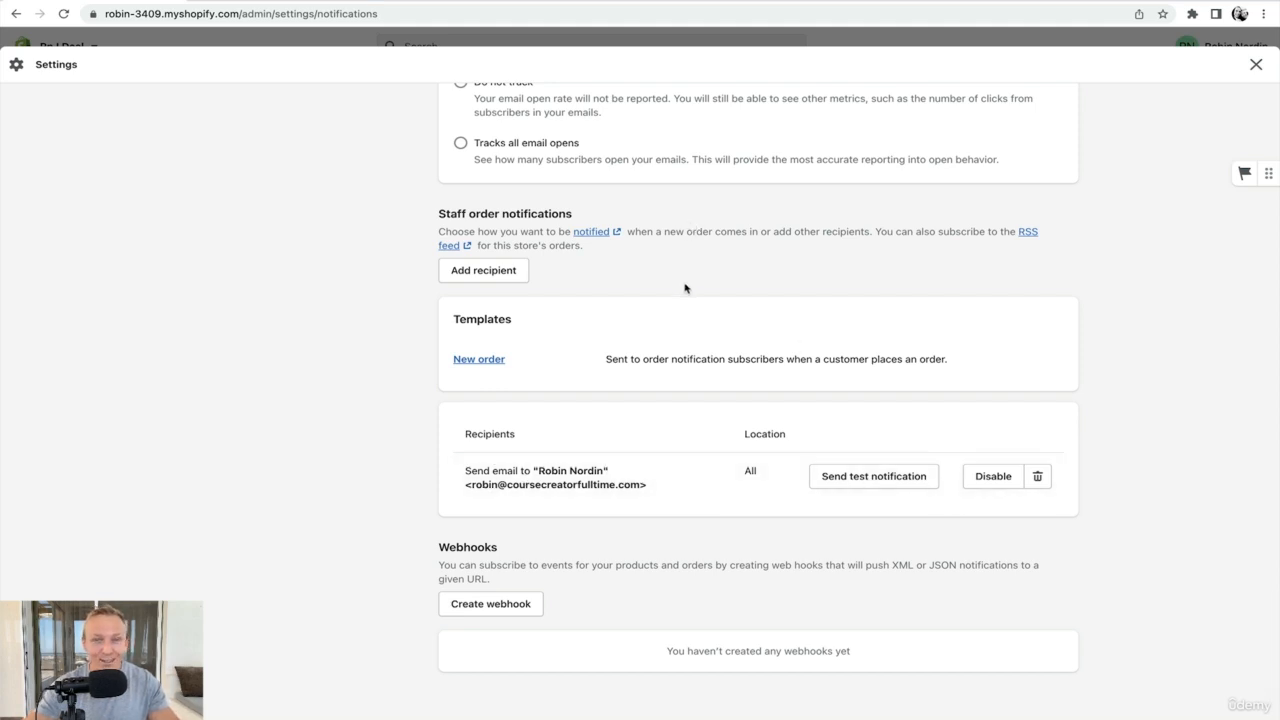
scroll(686, 287, up, 20)
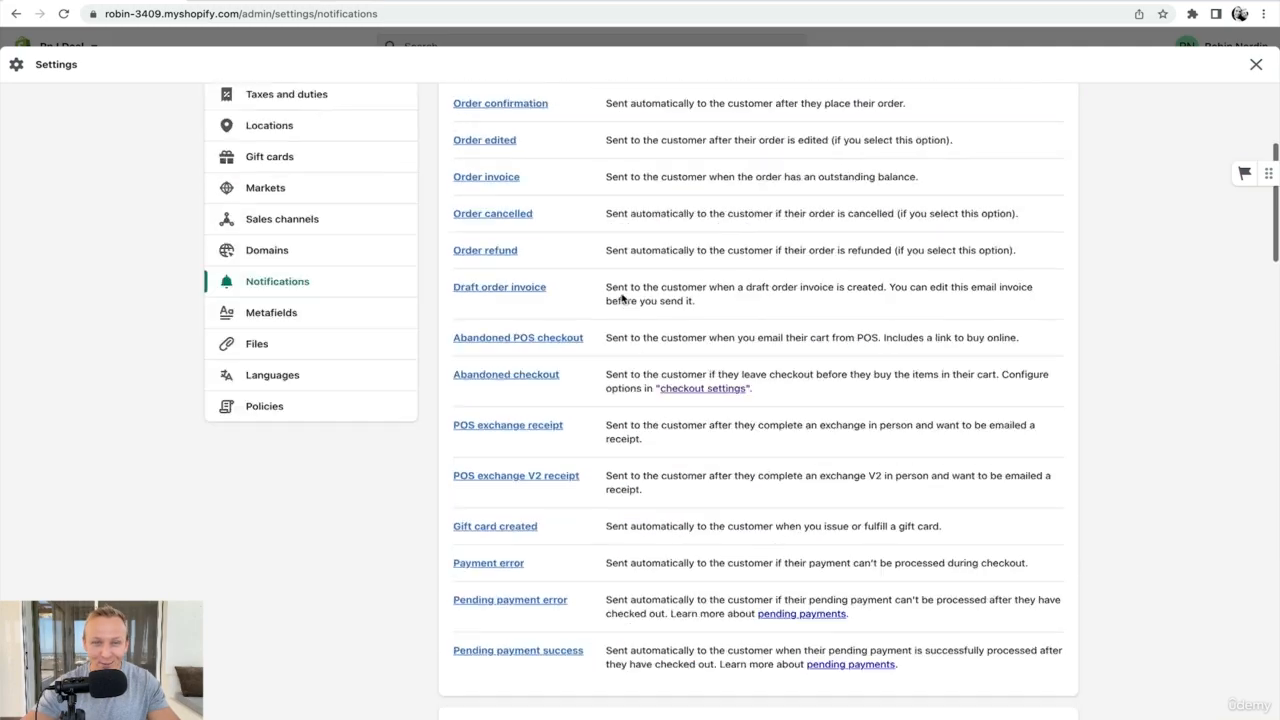
Look over the Metafields, Files and Languages settings without changing them
click(303, 433)
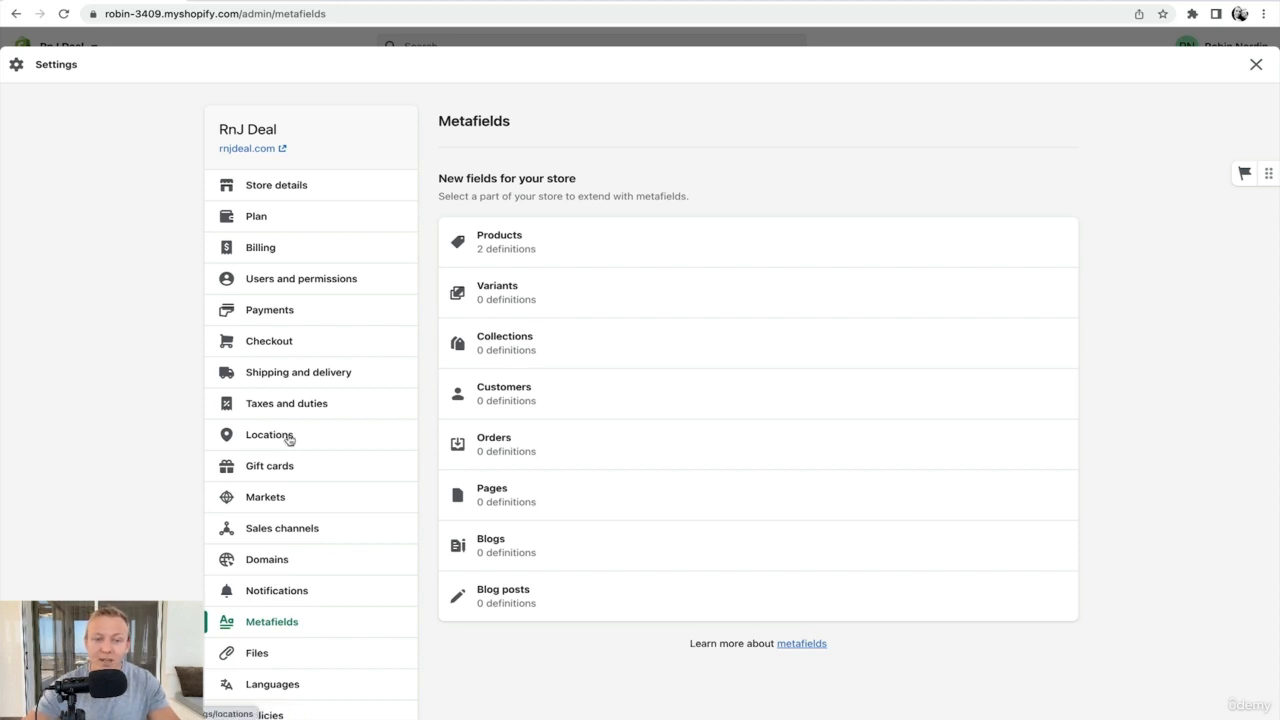
scroll(287, 436, down, 1)
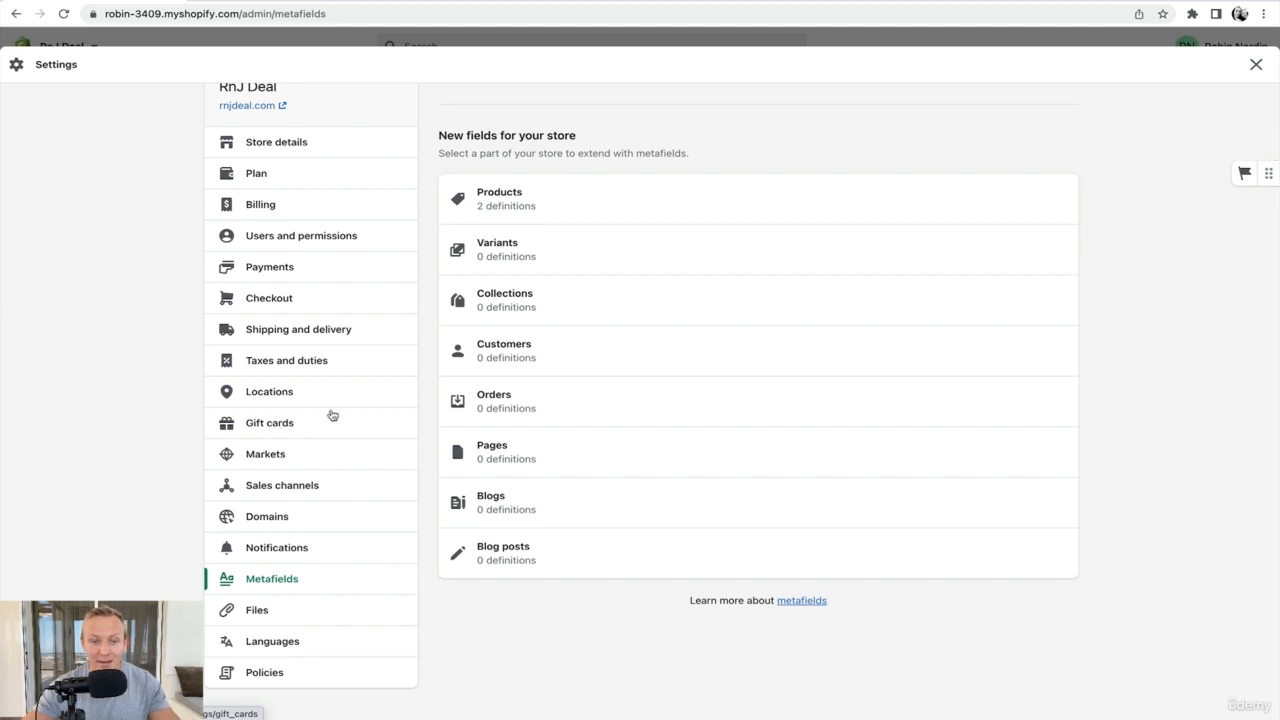
click(257, 612)
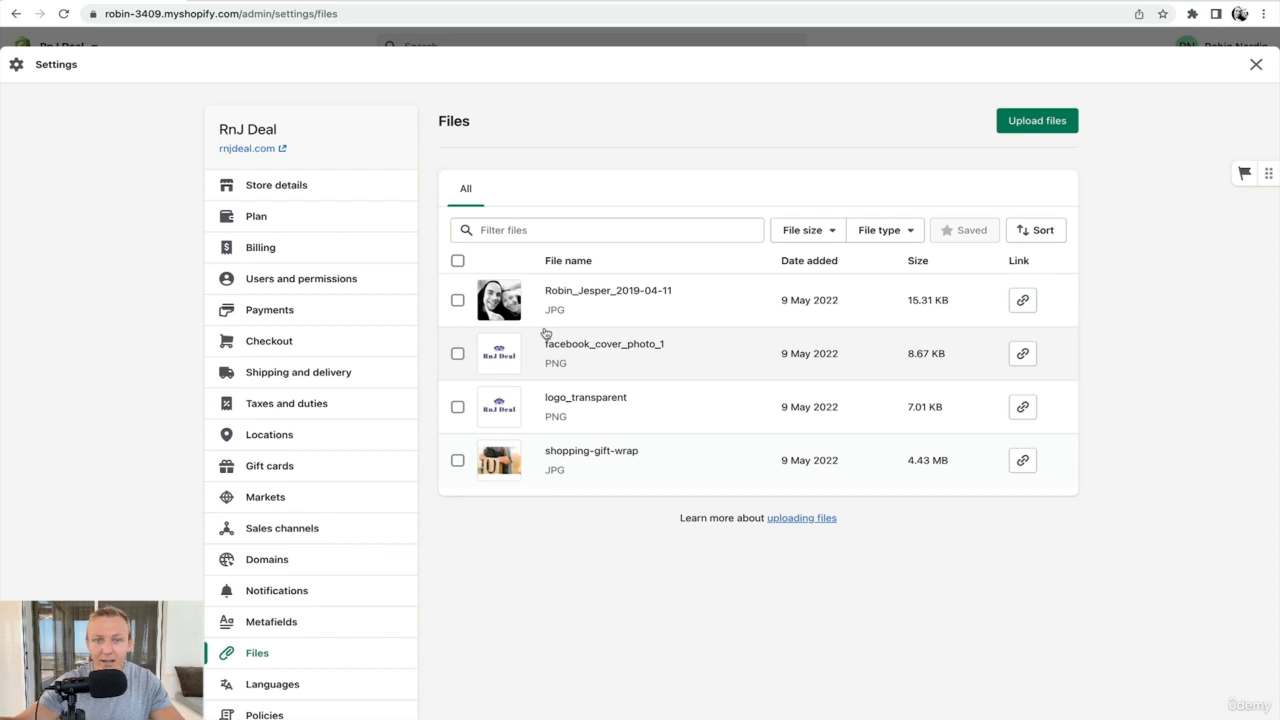
scroll(729, 386, down, 2)
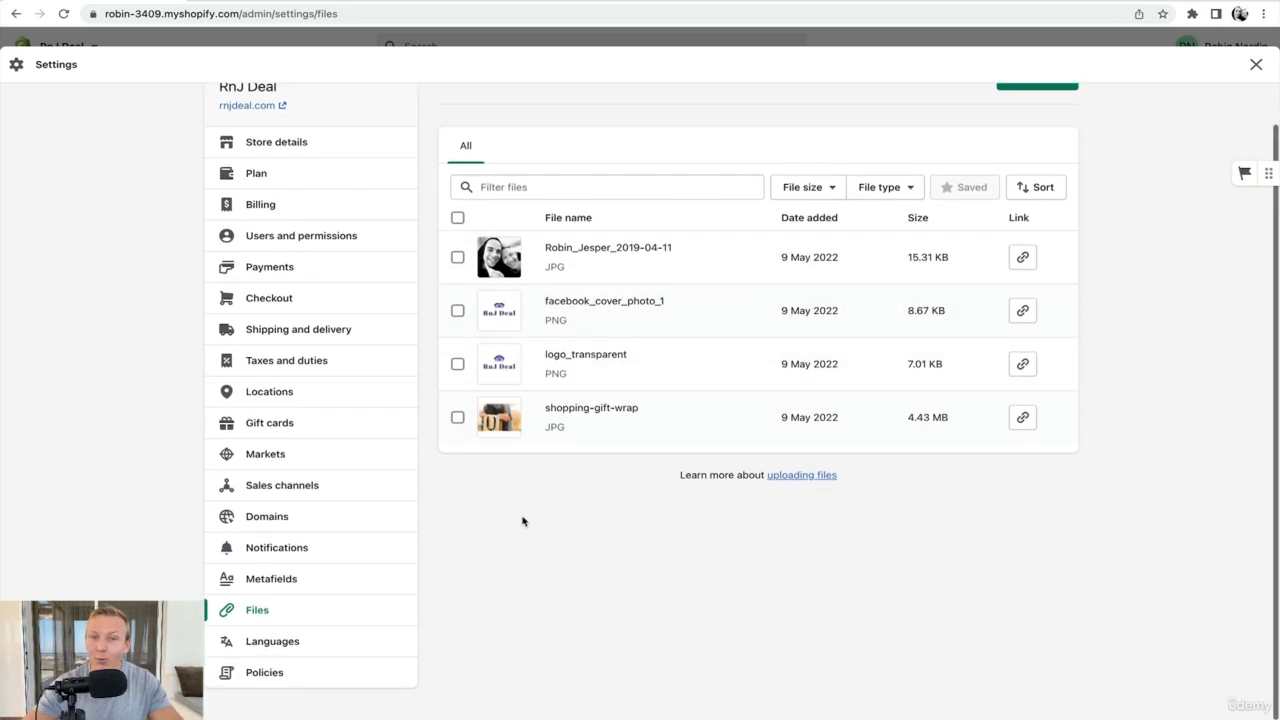
click(276, 643)
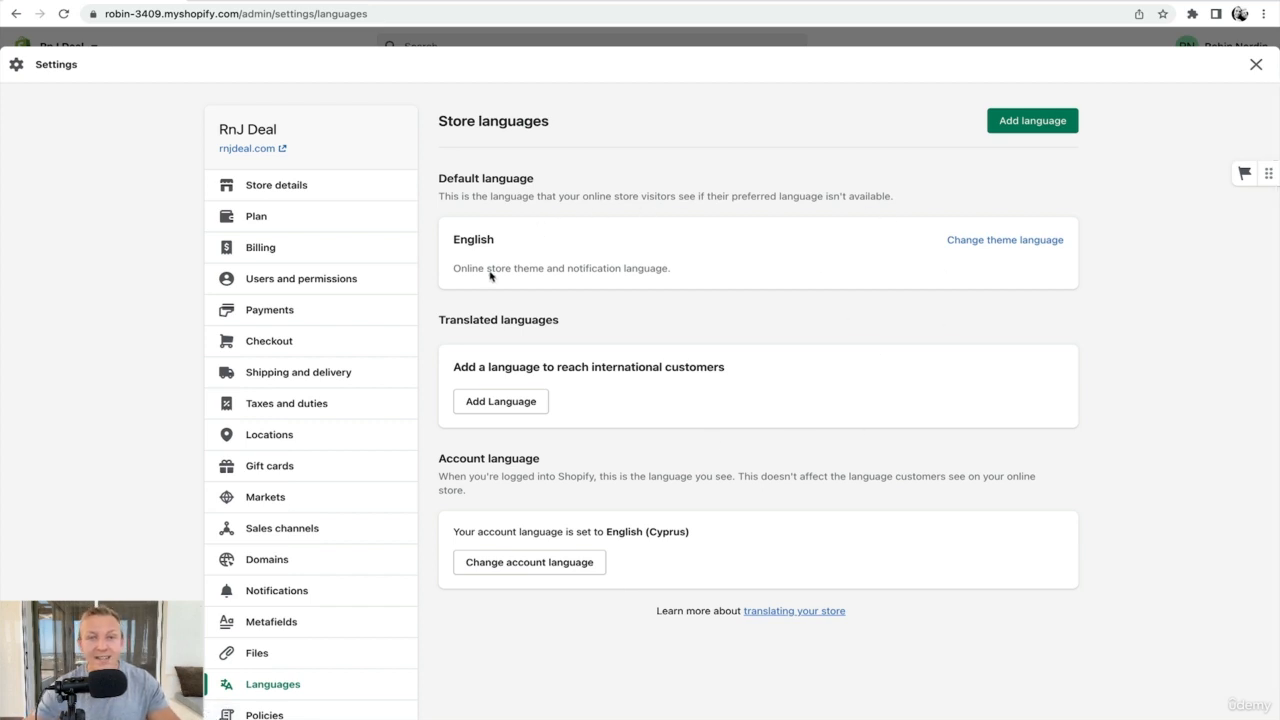
scroll(366, 444, down, 1)
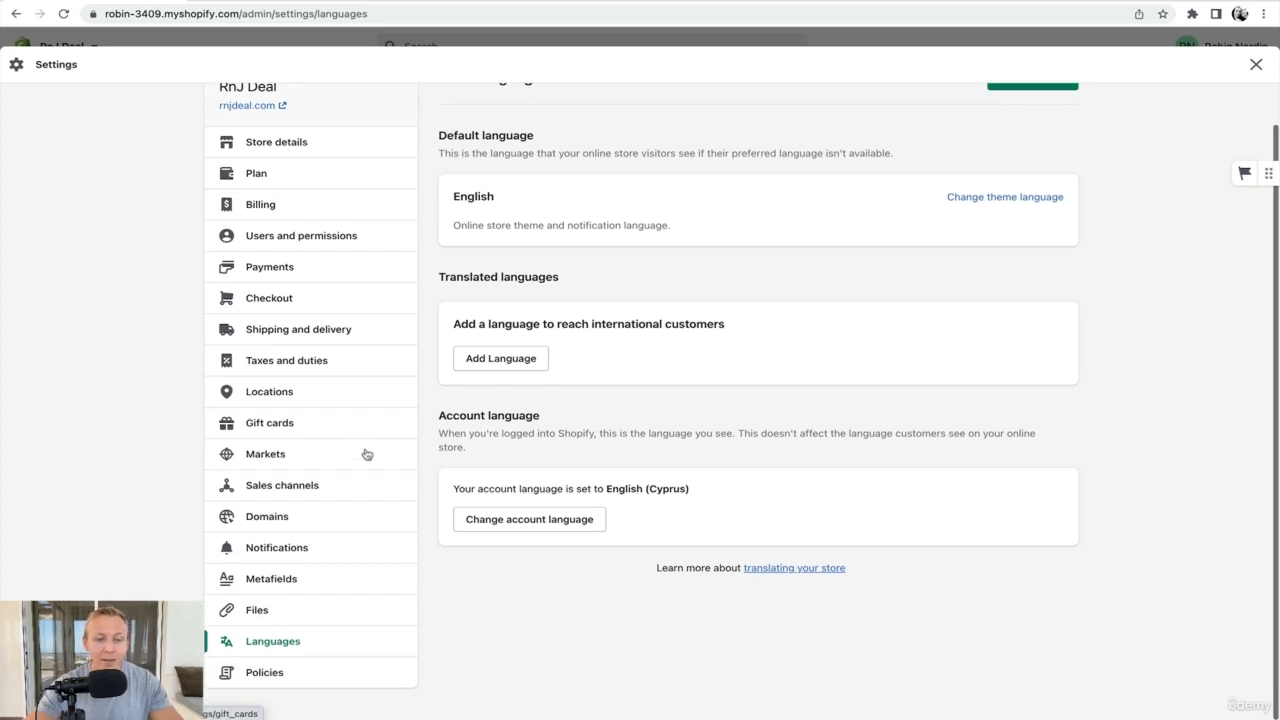
Open the Policies settings and review the store's refund, privacy, terms of service, shipping and legal notice texts
click(289, 680)
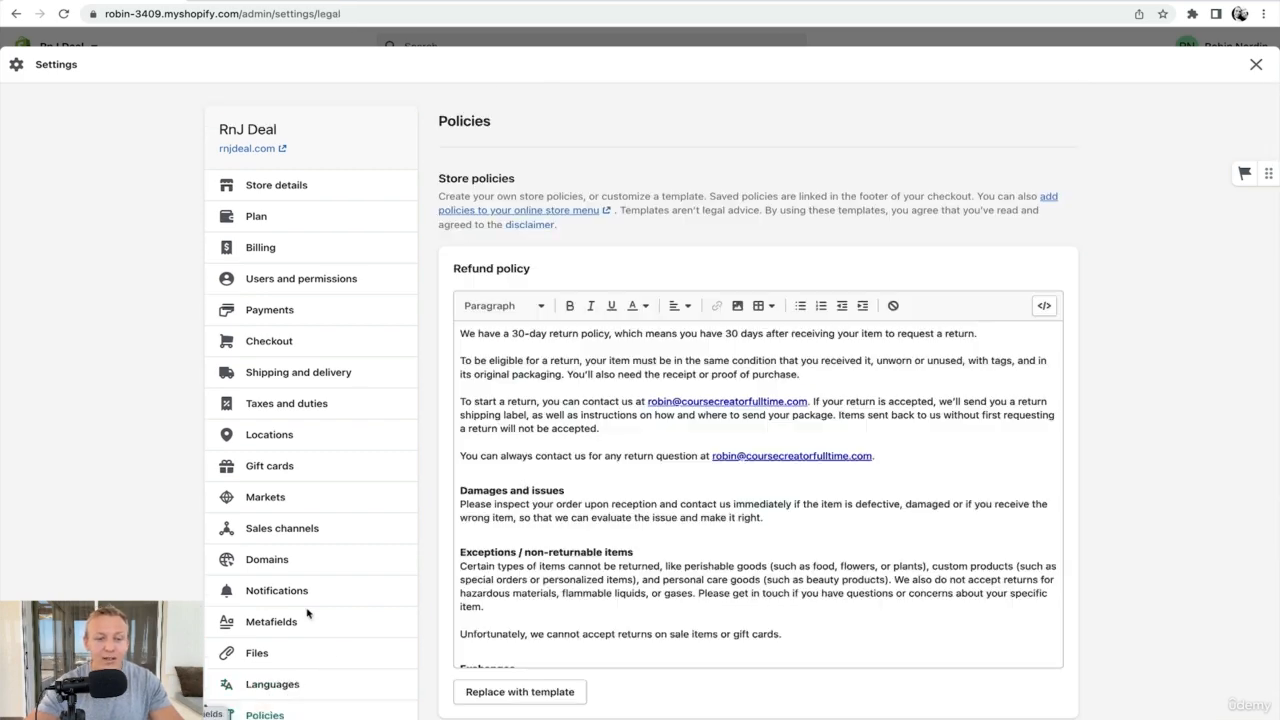
scroll(660, 352, down, 3)
scroll(659, 352, down, 5)
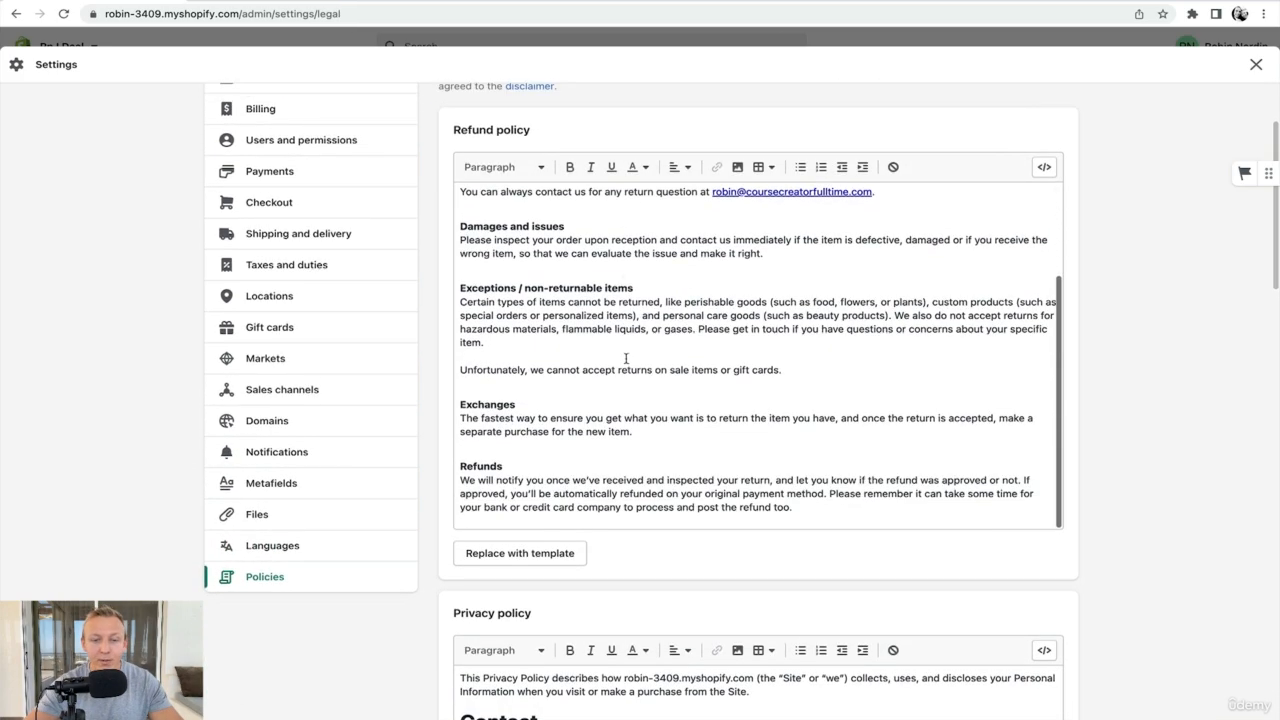
scroll(600, 670, down, 10)
scroll(416, 611, down, 15)
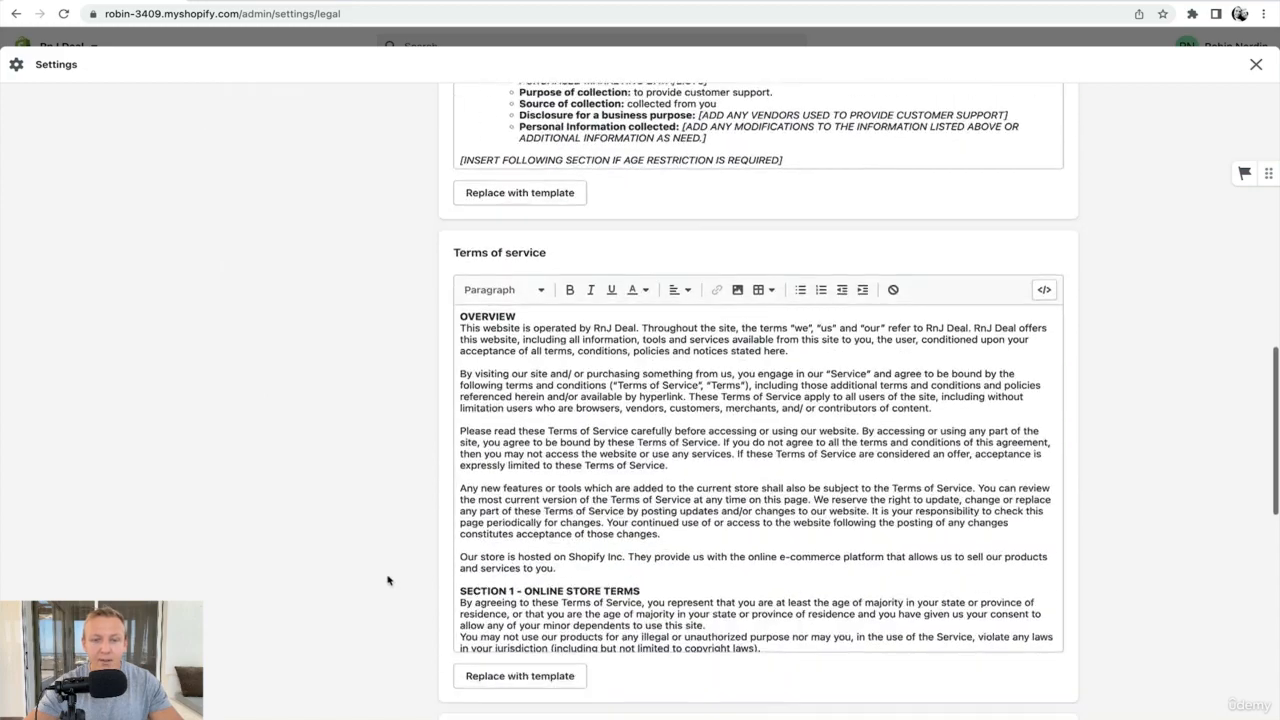
scroll(249, 400, down, 5)
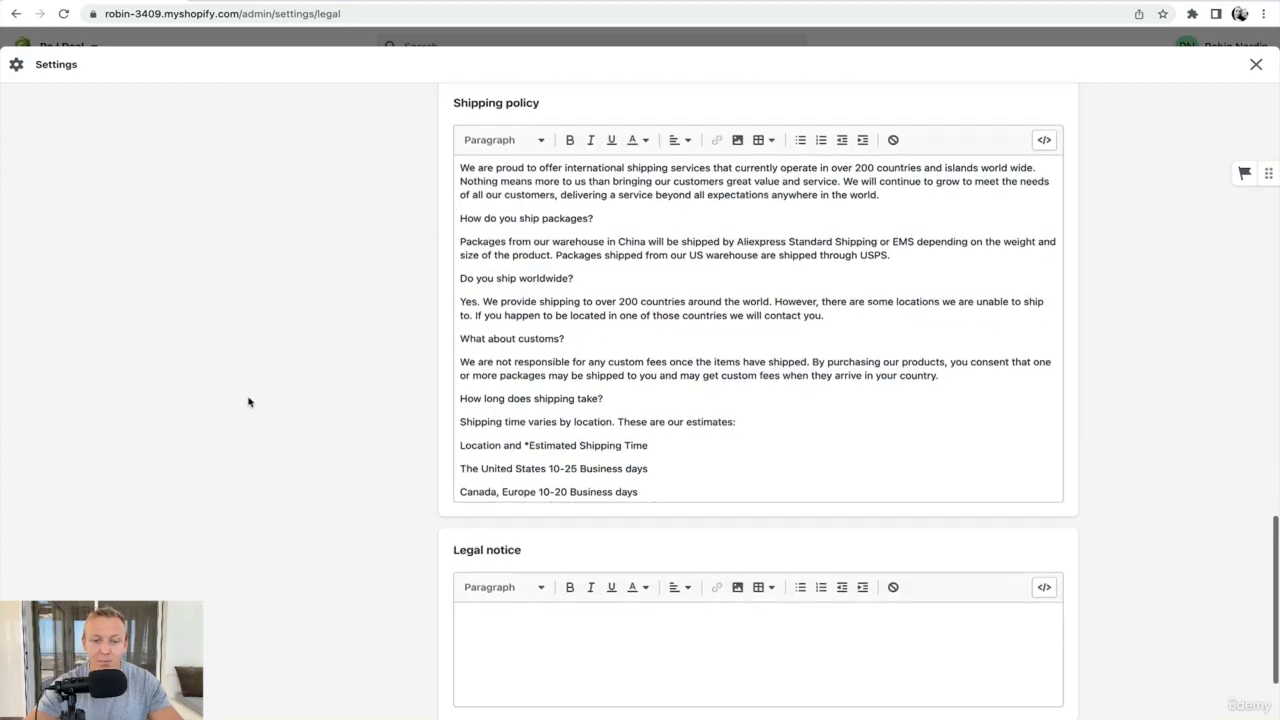